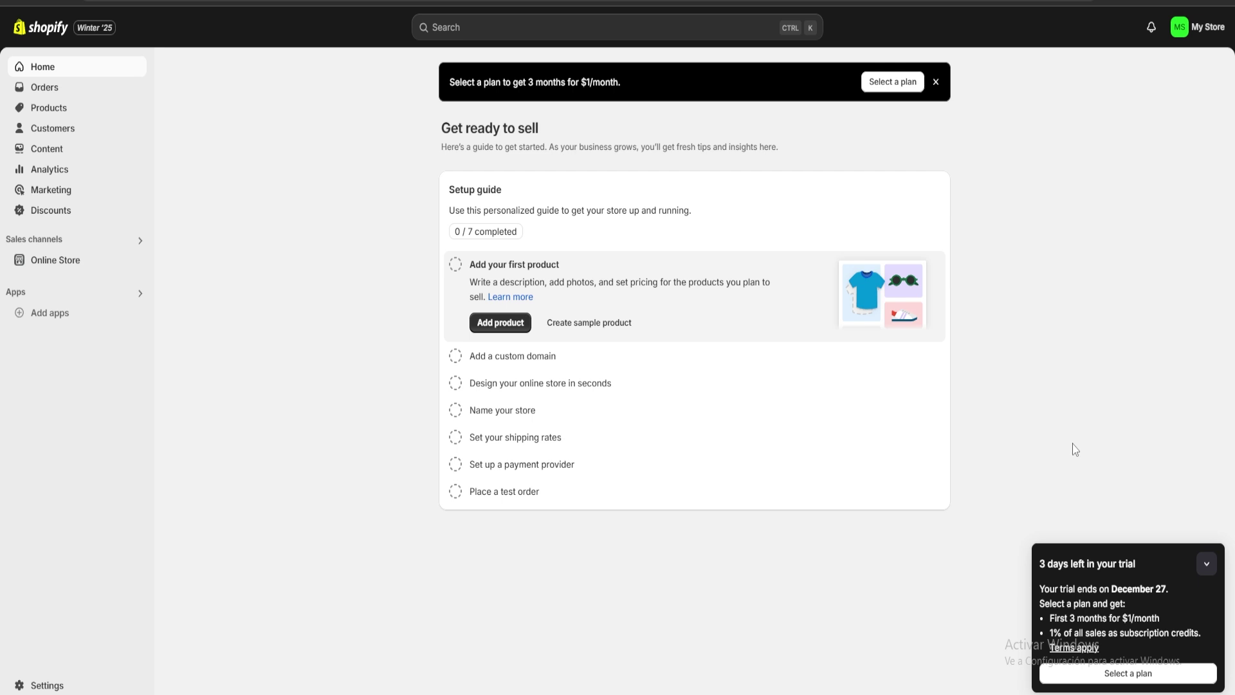
Start a new product in the store's product list and give it the title Diamond Ring.
left_click(69, 111)
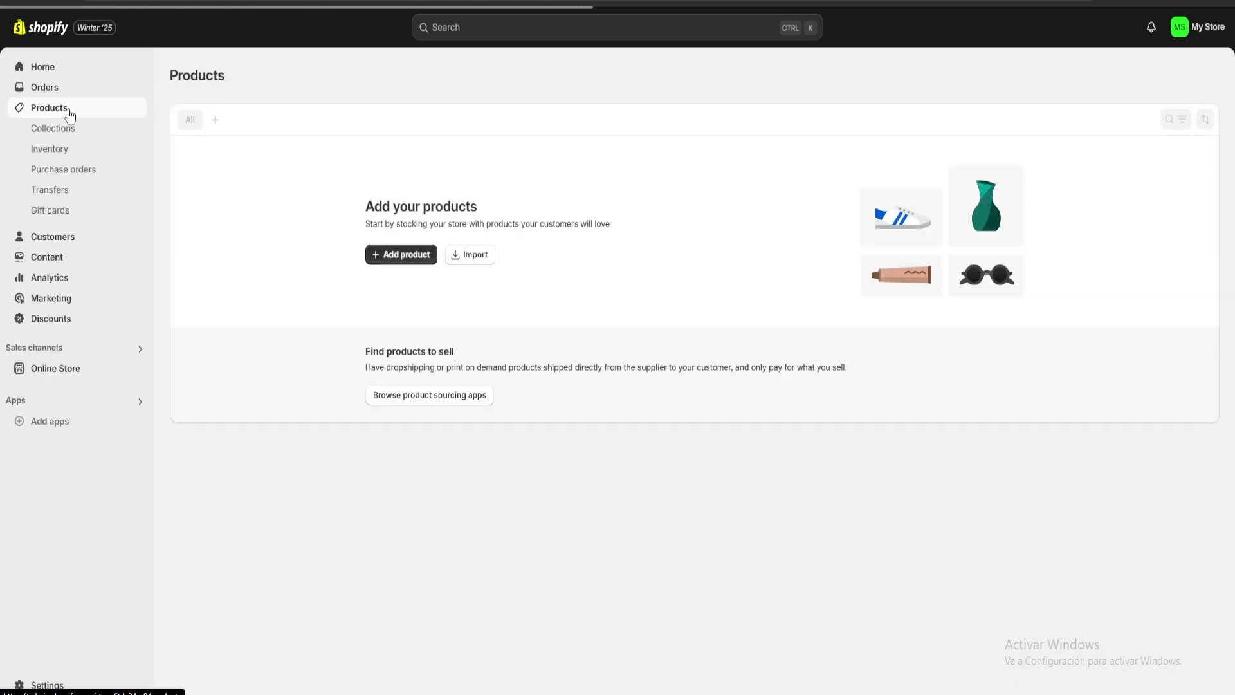
left_click(404, 260)
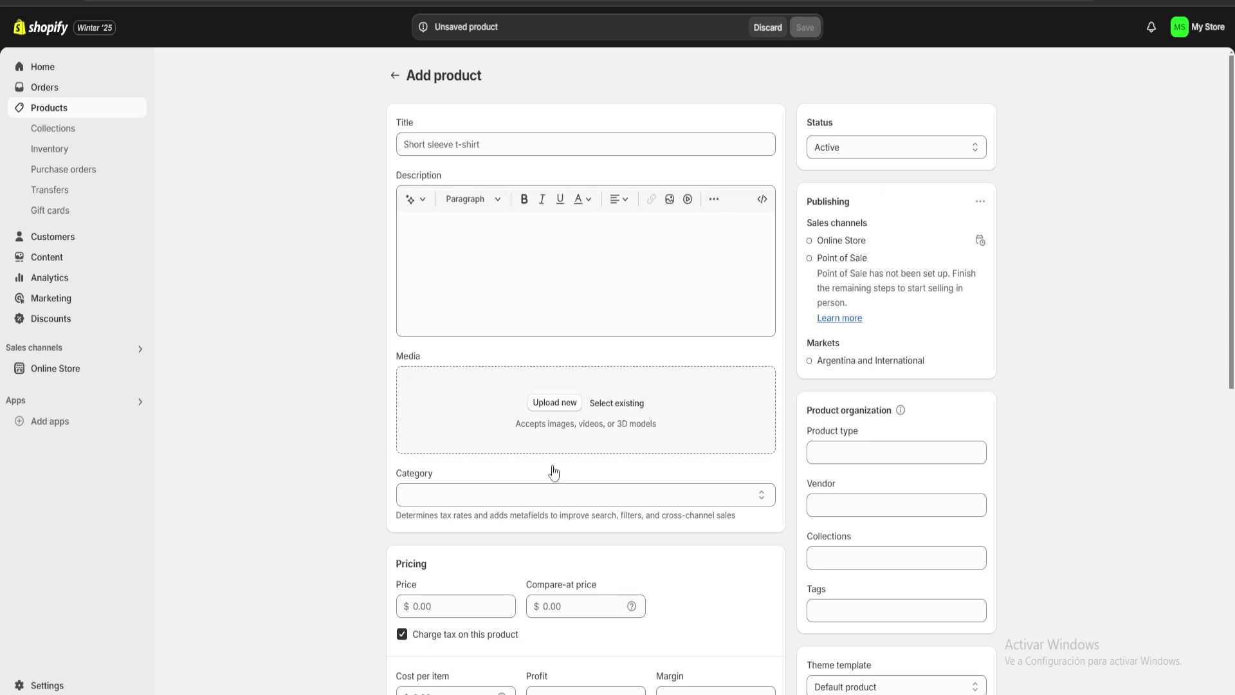
left_click(569, 145)
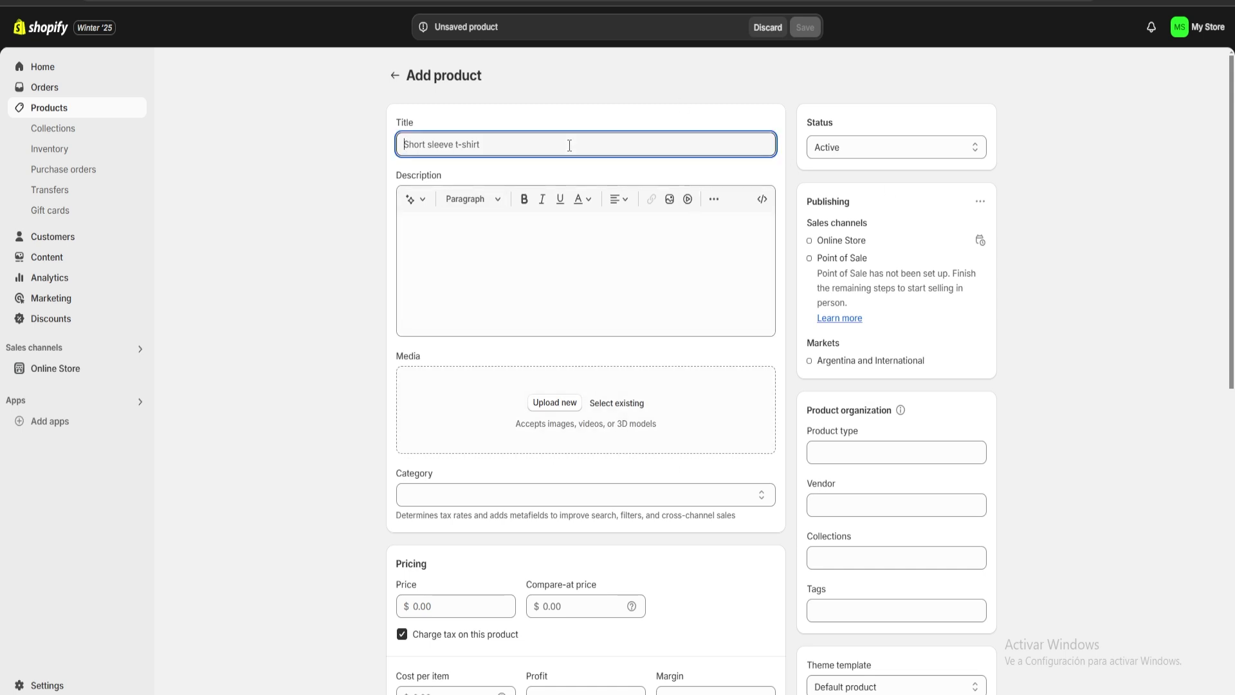
type("Diamond Ring")
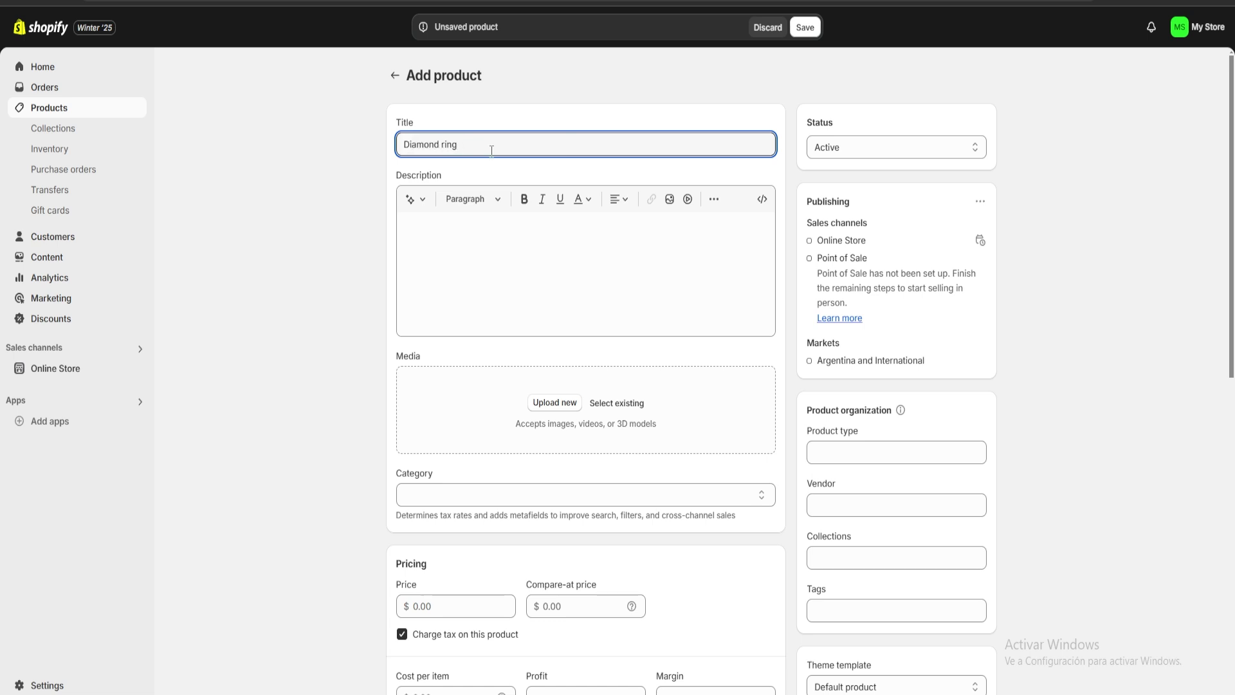
Generate the product description automatically from the keywords "Diamond ring" in the Expert tone and keep the text.
left_click(415, 220)
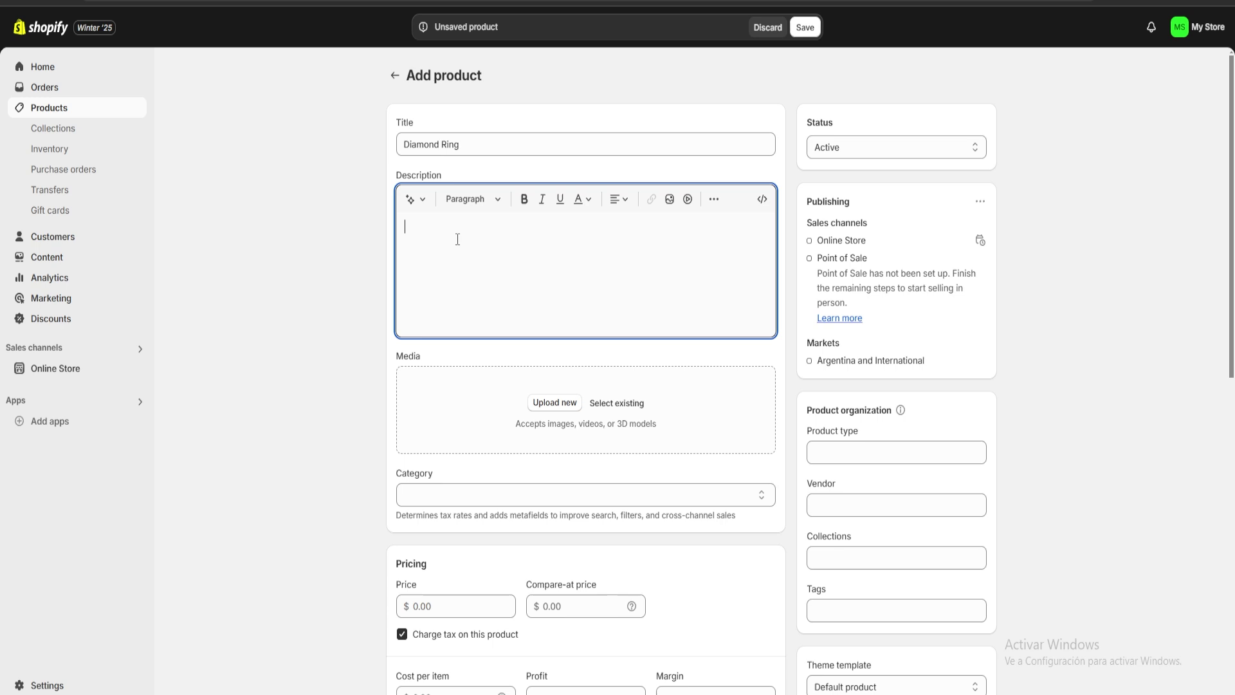
left_click(409, 201)
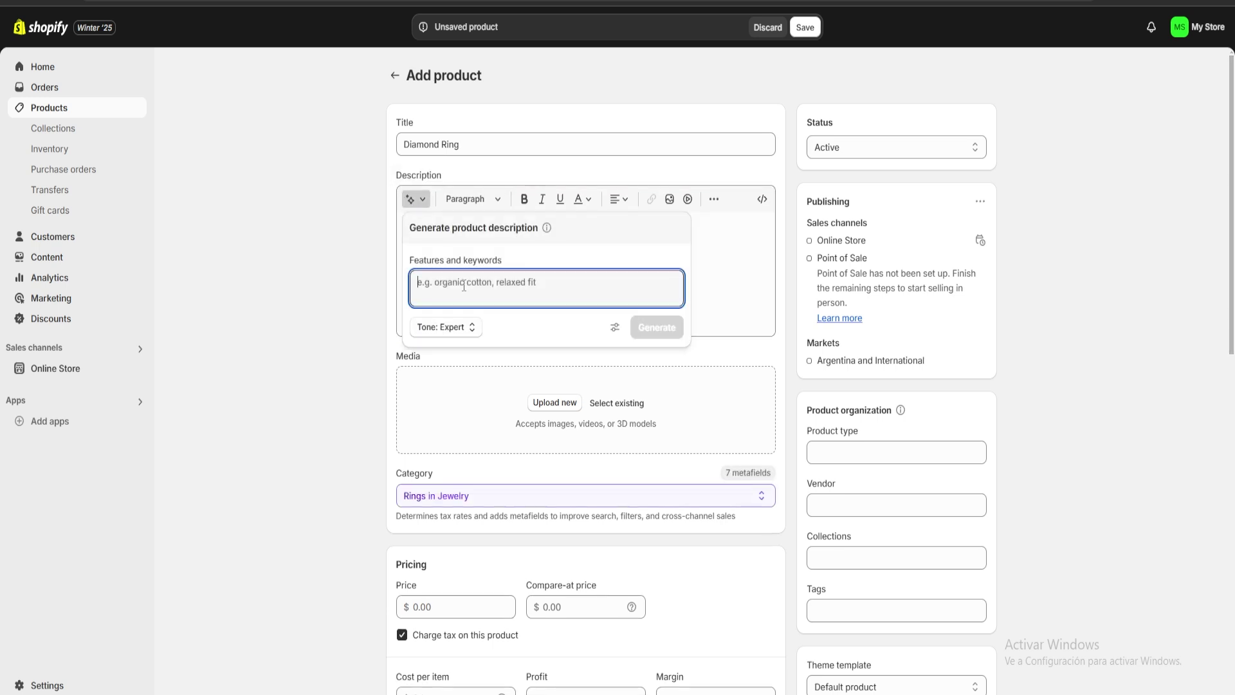
type("Diamond ring")
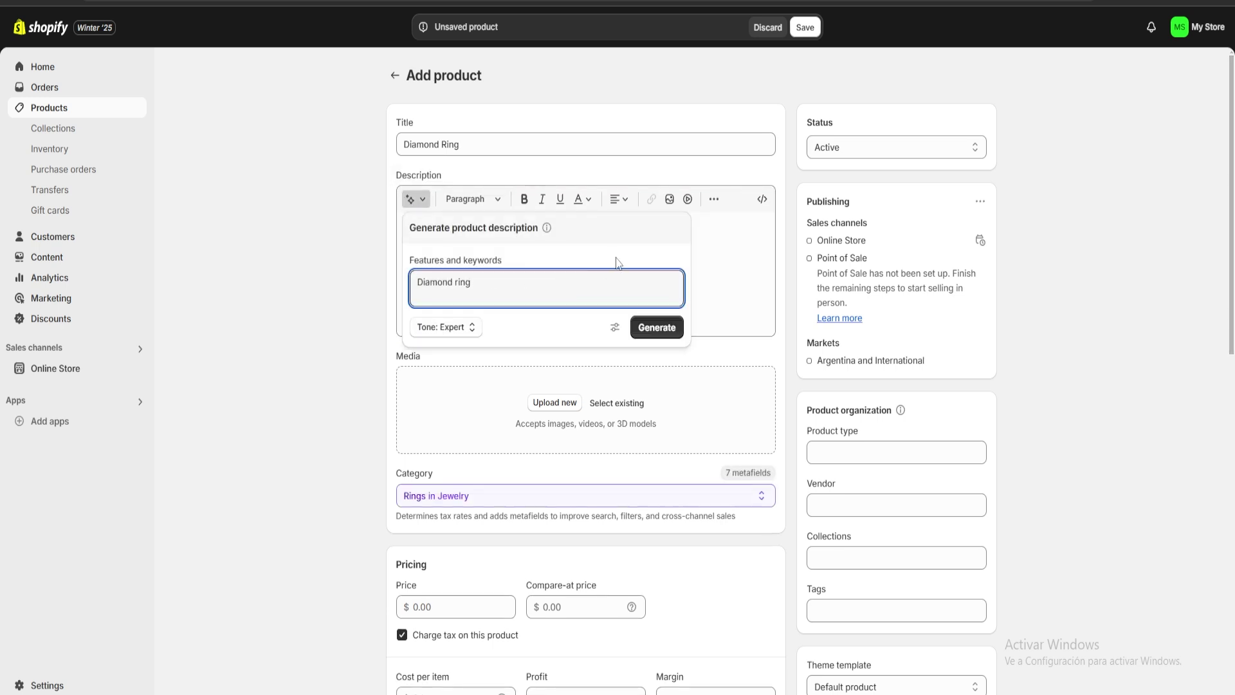
left_click(662, 326)
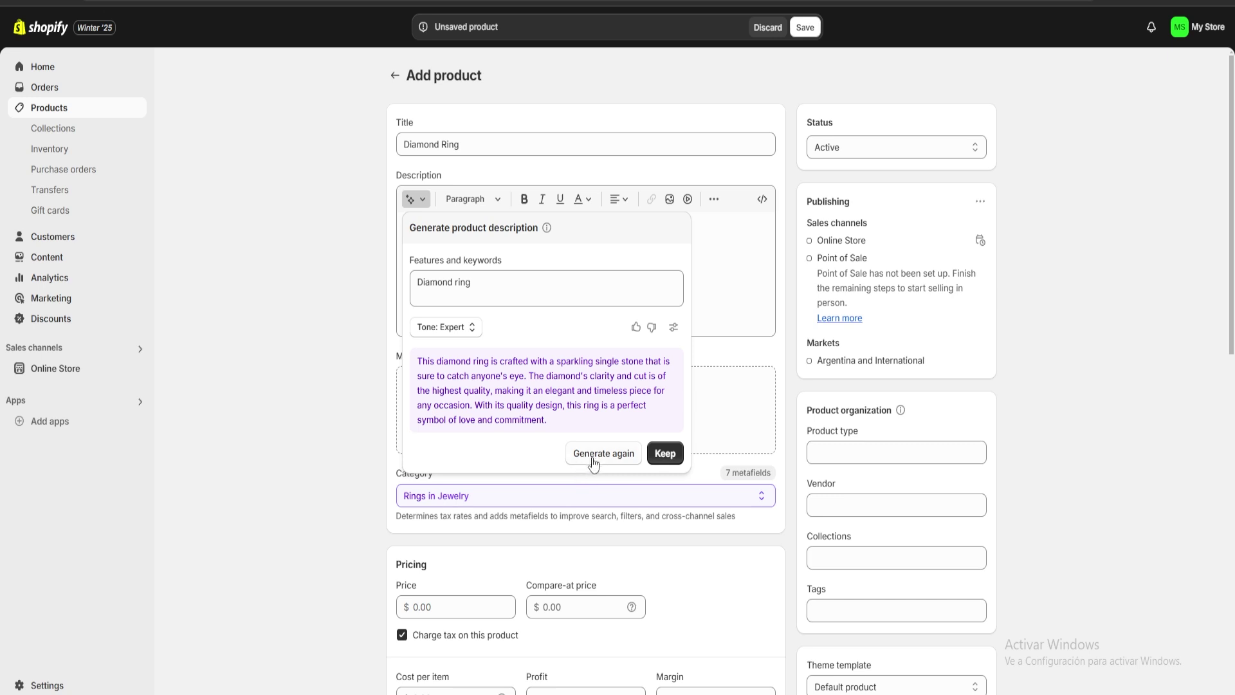
left_click(664, 454)
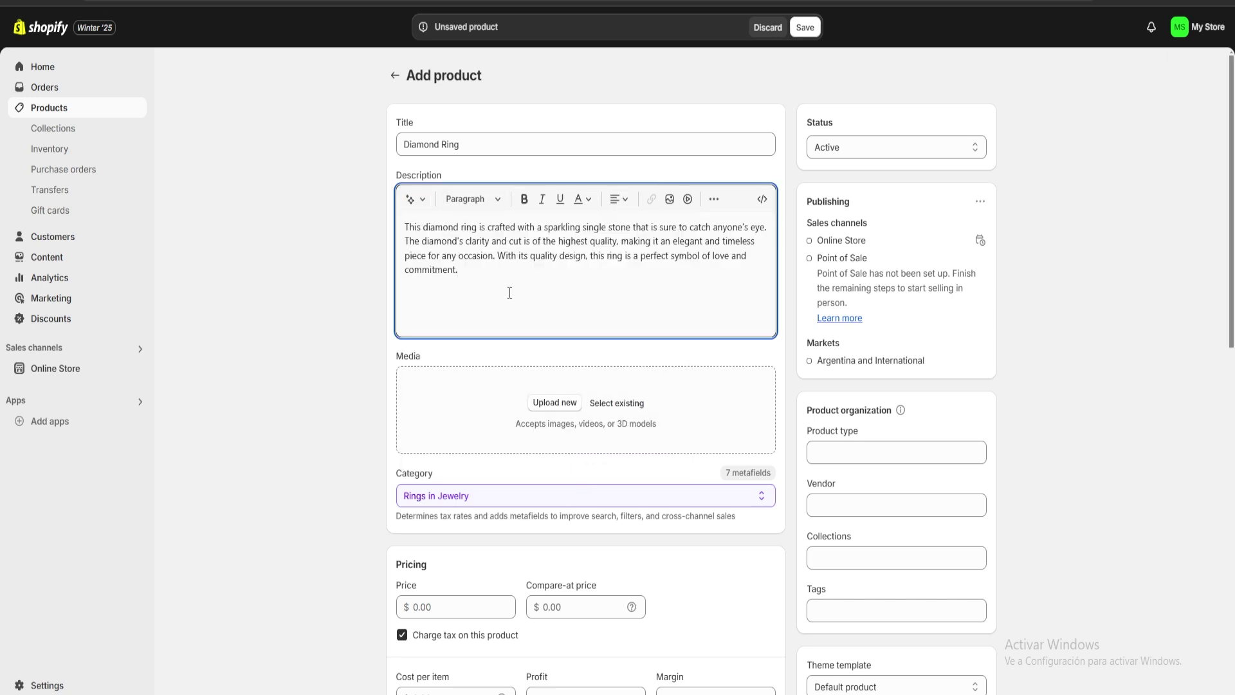
key("ctrl+a")
Upload the photo of the boxed diamond ring to the product's media and look through the Jewelry category options.
scroll(546, 276, "down", 2)
left_click(551, 257)
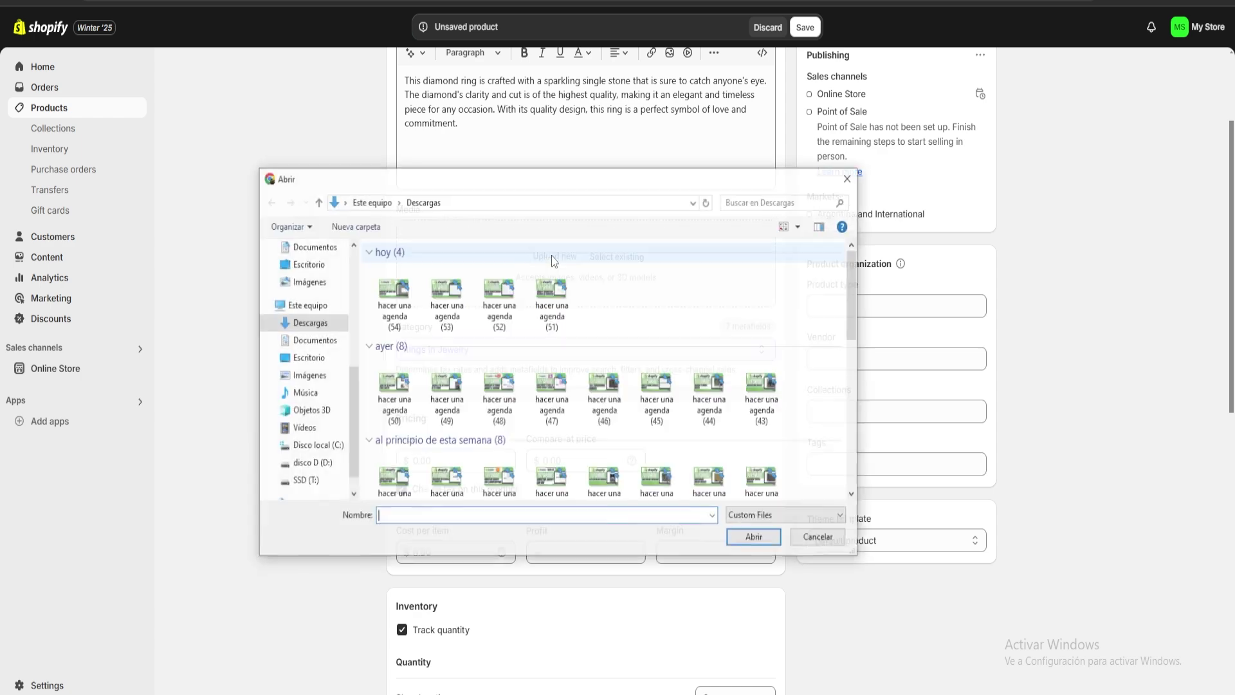
left_click(474, 297)
double_click(474, 298)
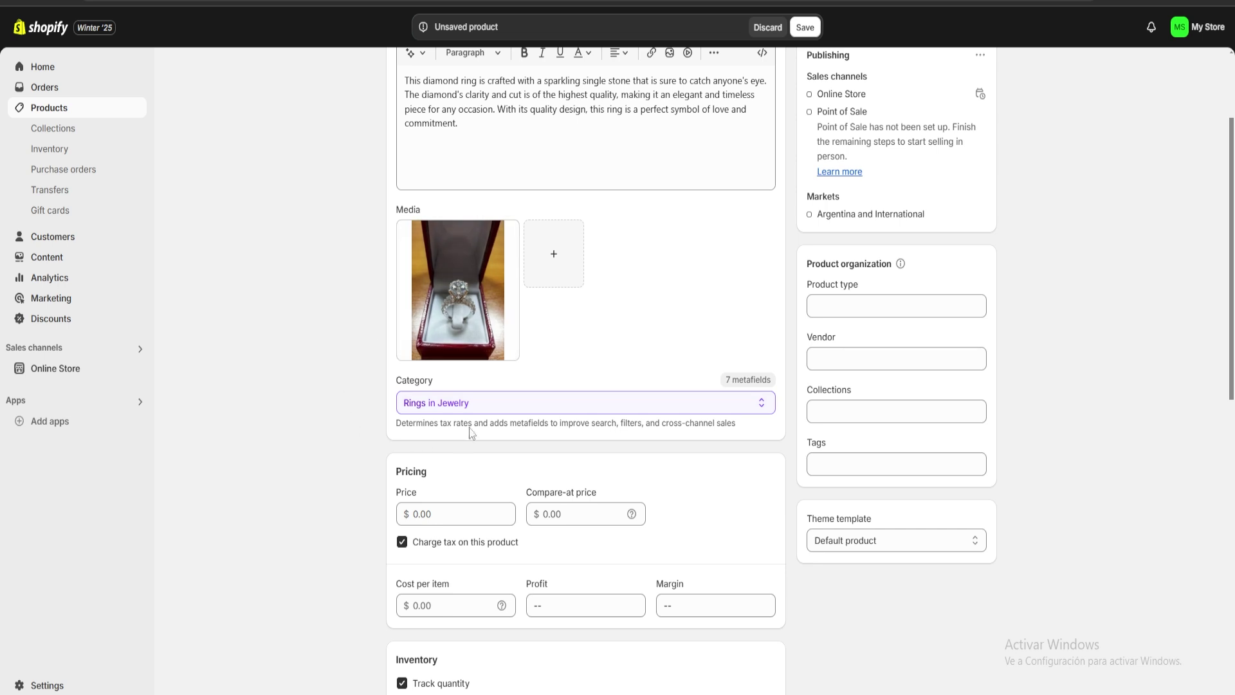
left_click(515, 402)
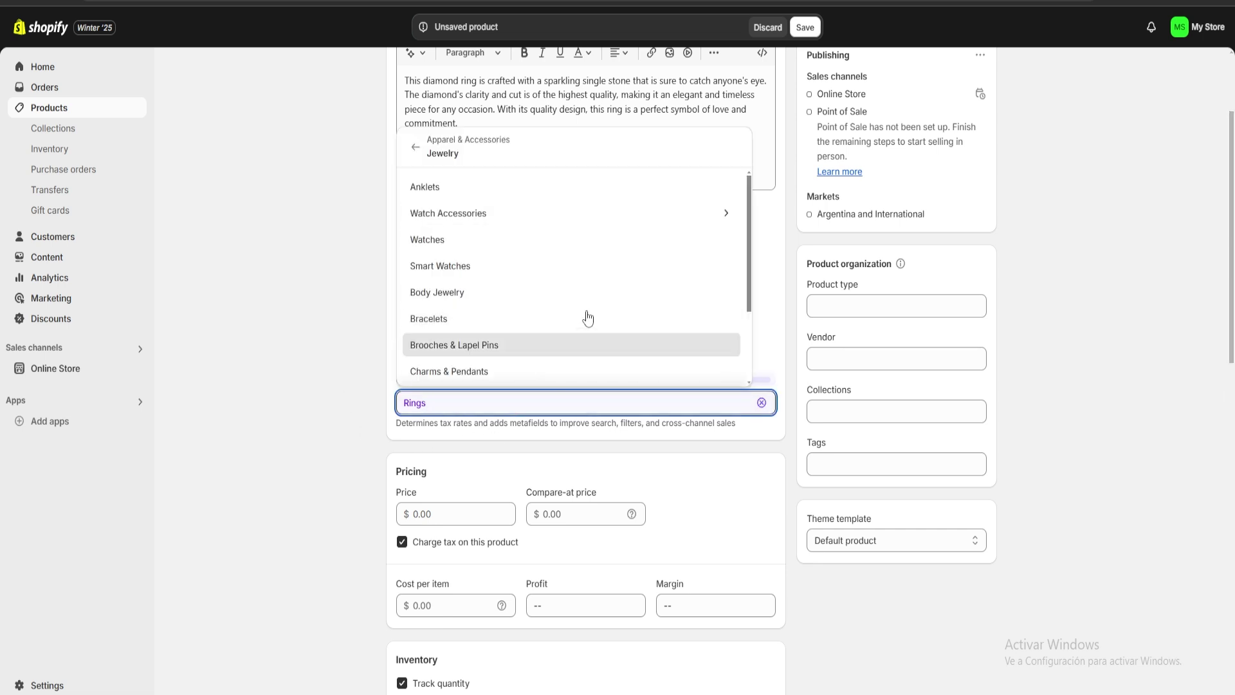
left_click(788, 305)
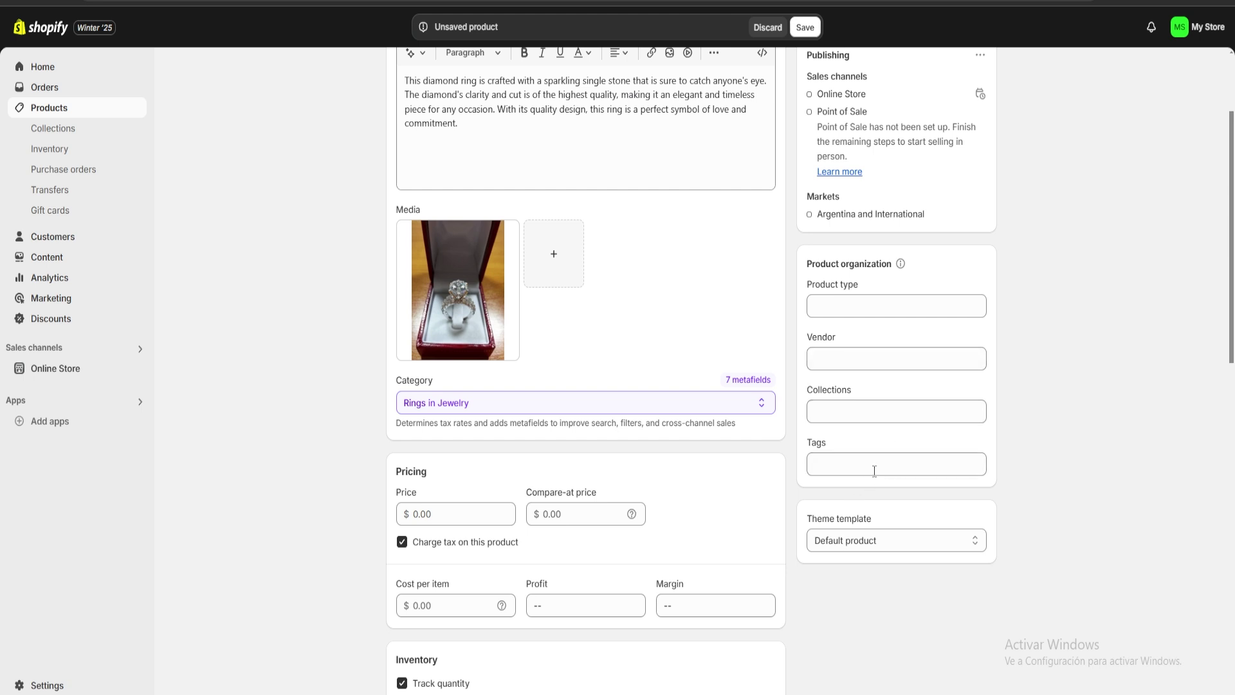
Assign the product to the Home page collection and add the tag Auction.
left_click(865, 411)
left_click(823, 447)
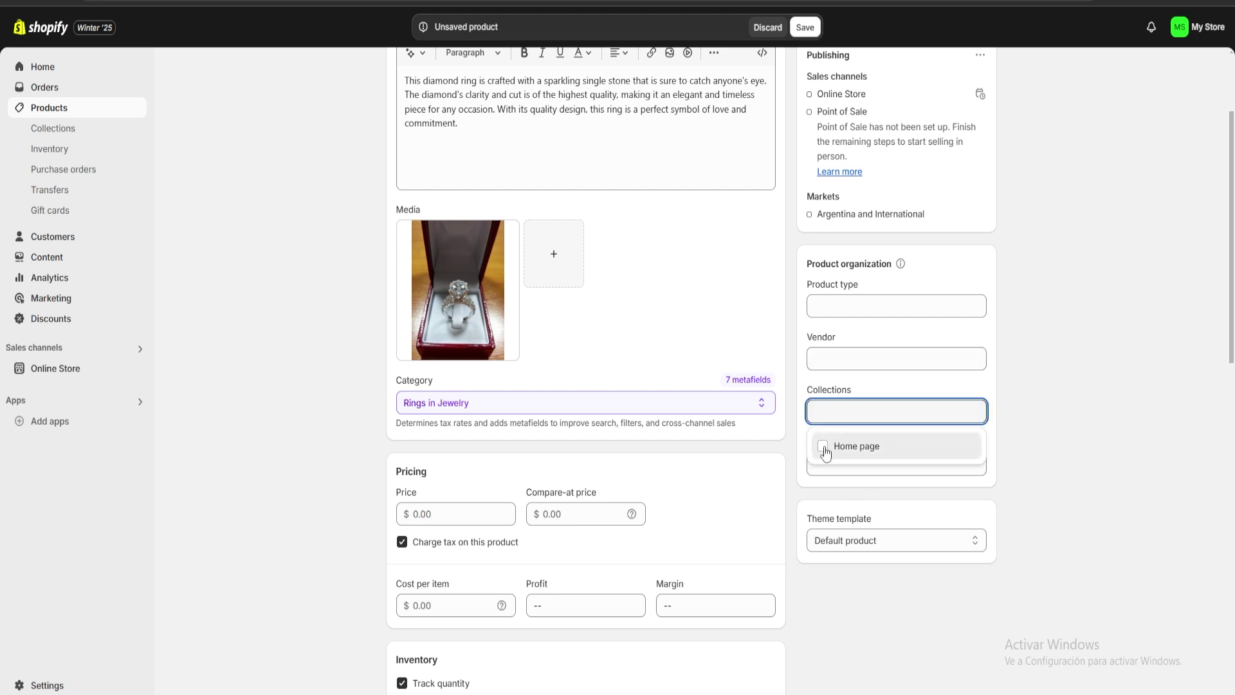
left_click(1031, 442)
left_click(855, 475)
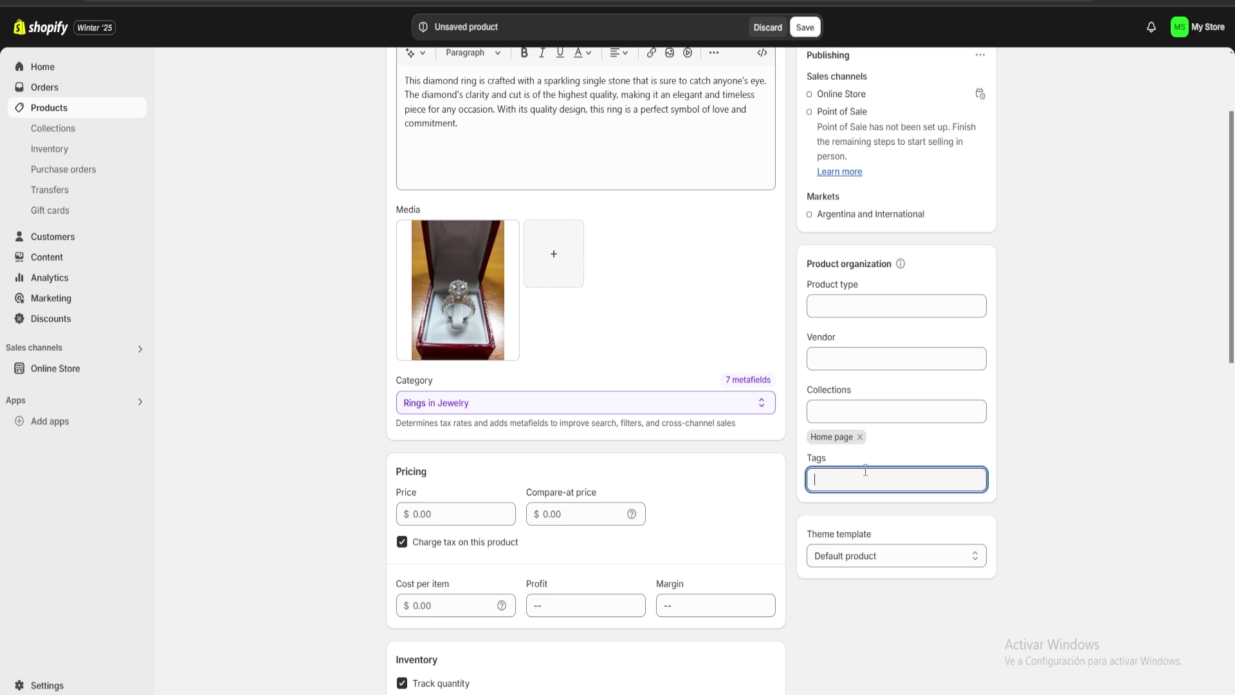
type("Auction")
key("Return")
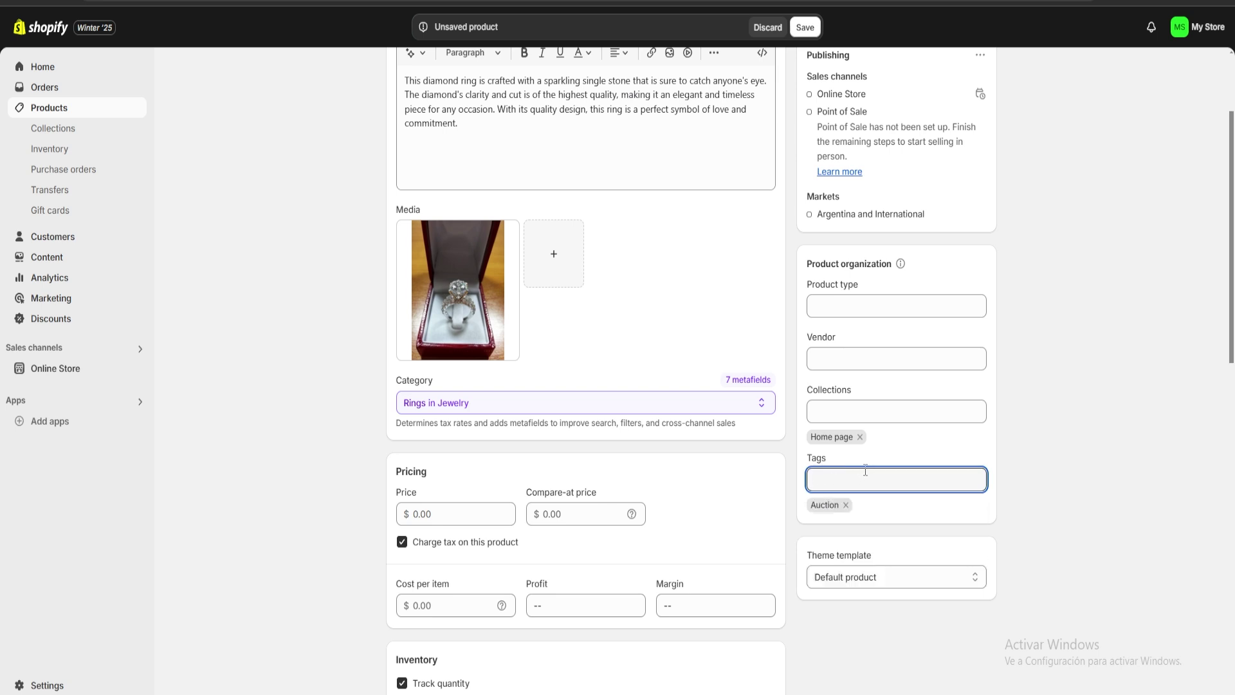
Set the product's price to $40,000 and its cost per item to $30,000.
scroll(778, 367, "down", 2)
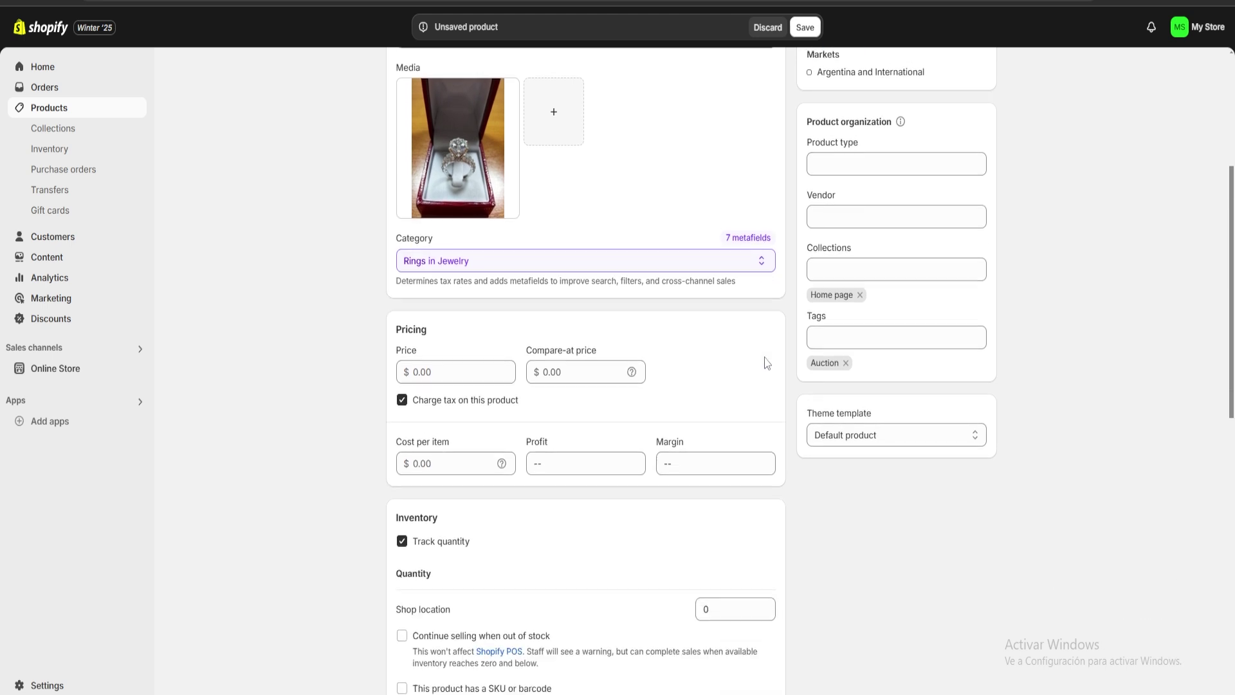
left_click(472, 368)
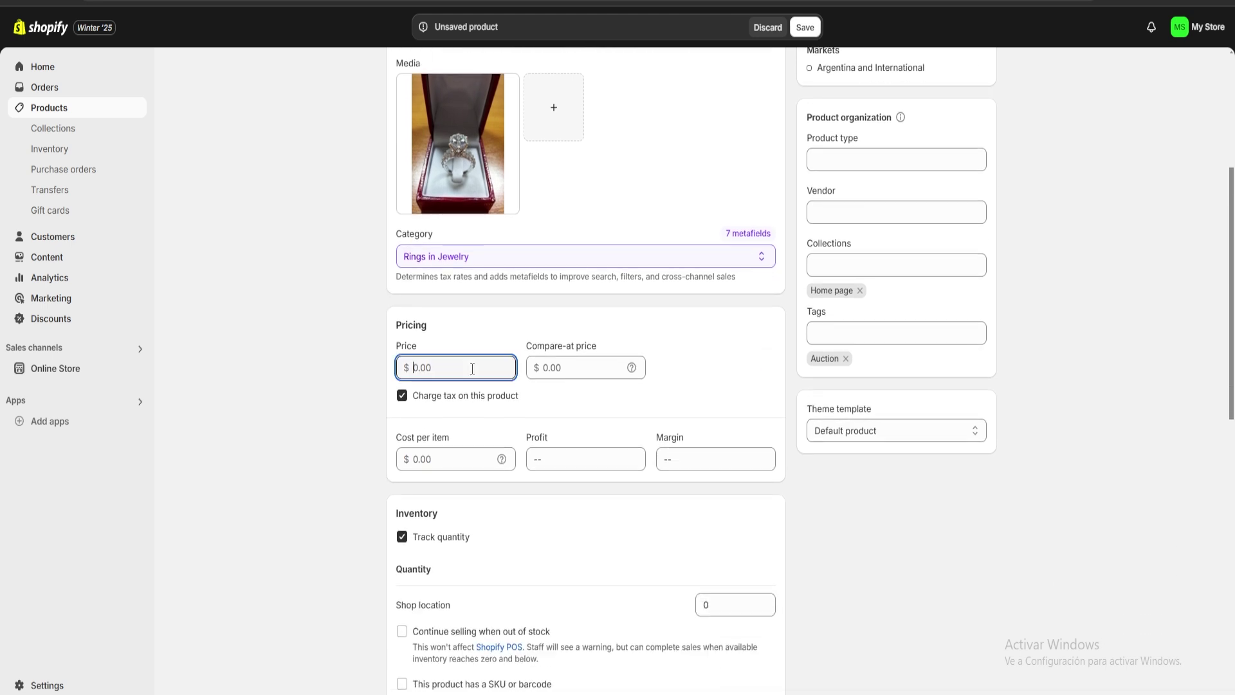
left_click(418, 460)
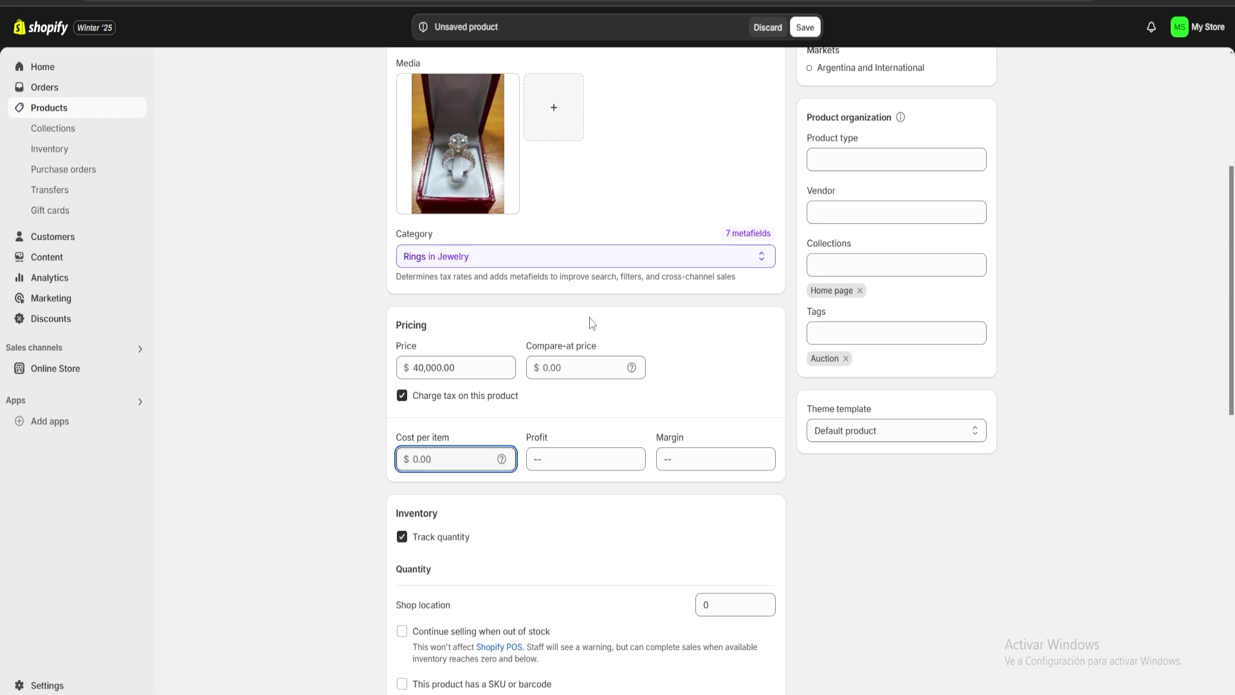
type("30000")
left_click(687, 390)
Review the profit and margin calculated for the diamond ring.
double_click(531, 458)
left_click(611, 428)
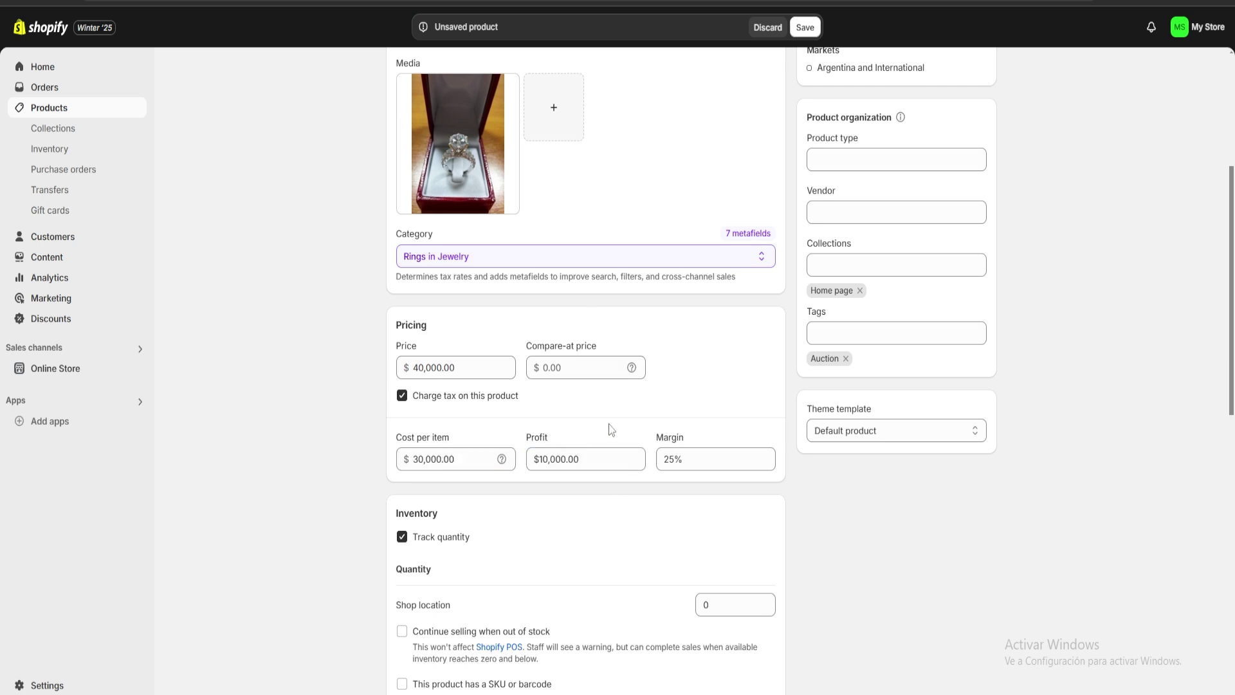
double_click(538, 458)
left_click(589, 420)
scroll(603, 441, "down", 2)
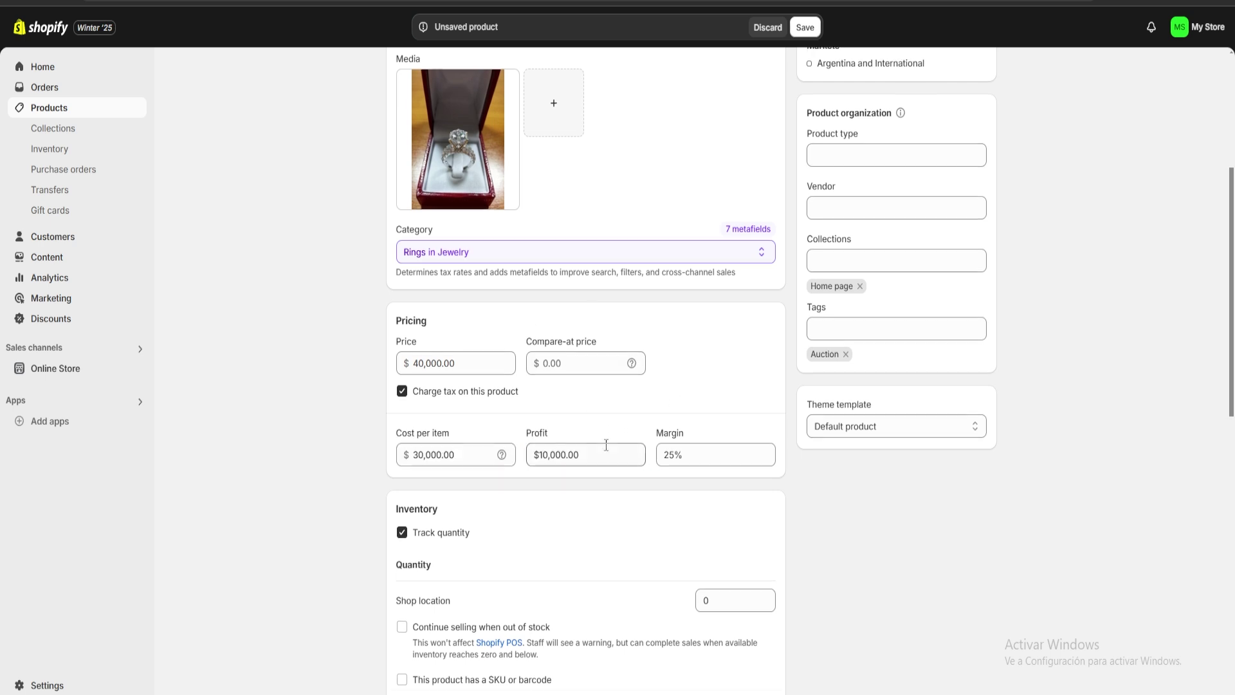
double_click(715, 313)
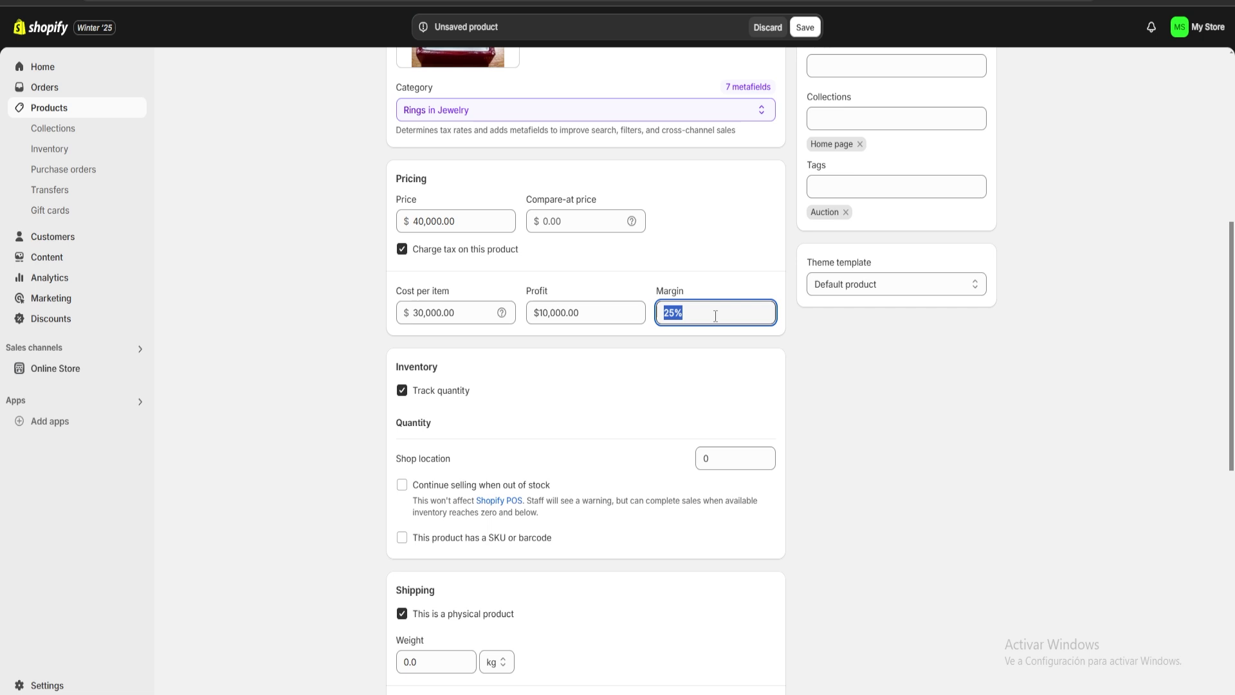
left_click(678, 245)
scroll(577, 430, "down", 1)
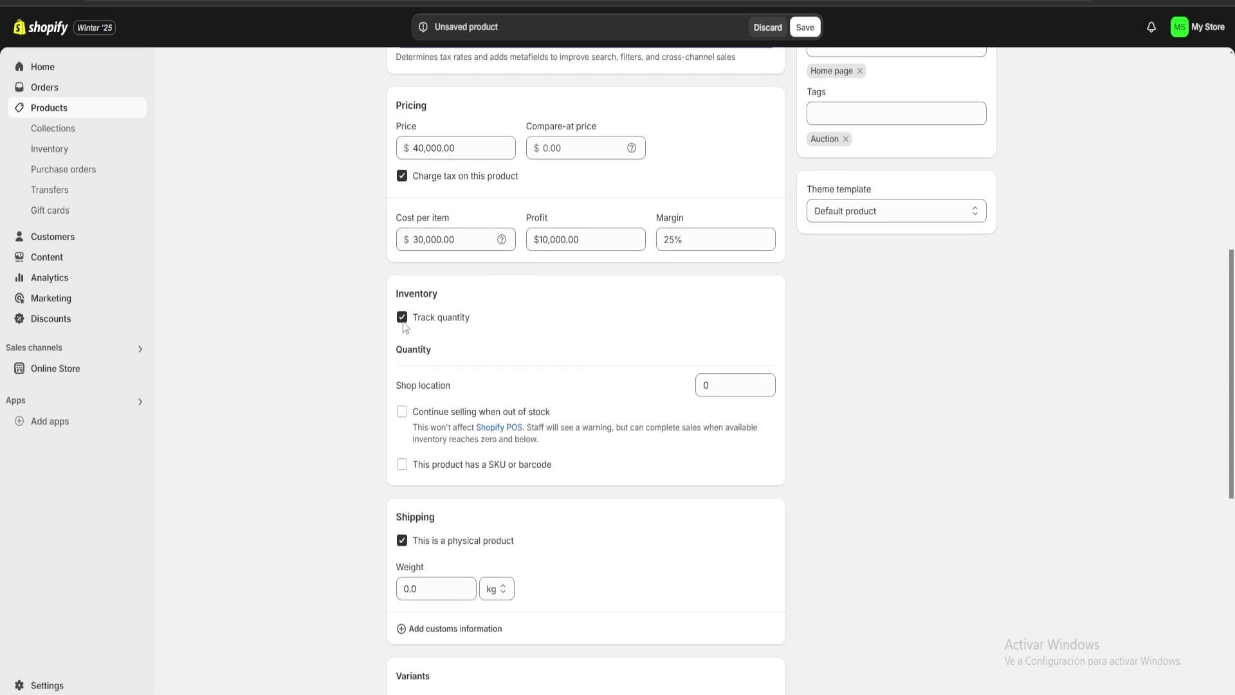
Turn off quantity tracking for the diamond ring and save the product.
left_click(402, 319)
scroll(855, 385, "down", 2)
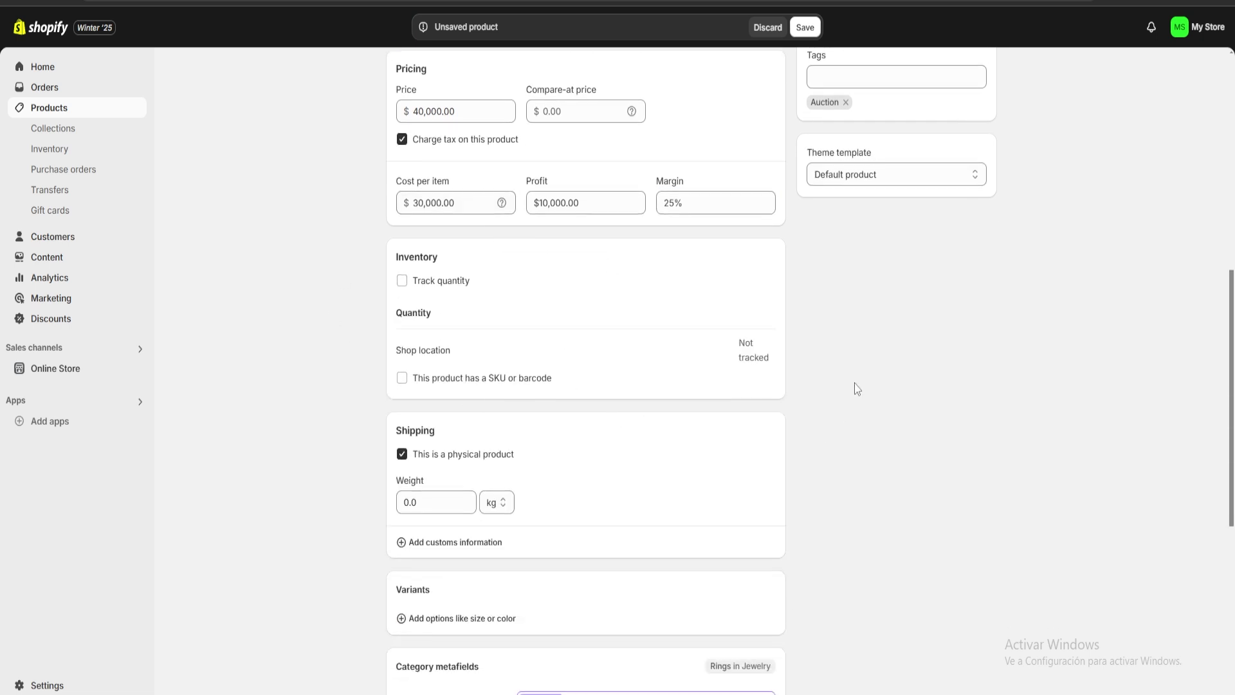
scroll(857, 389, "down", 4)
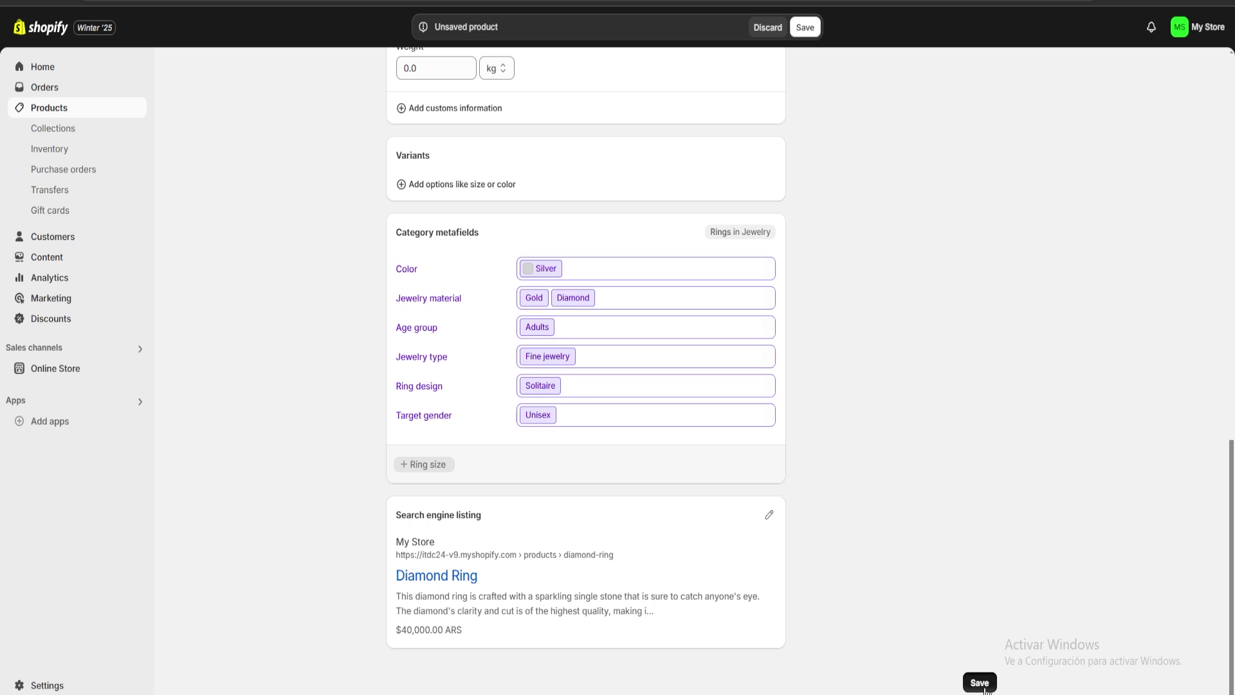
left_click(980, 682)
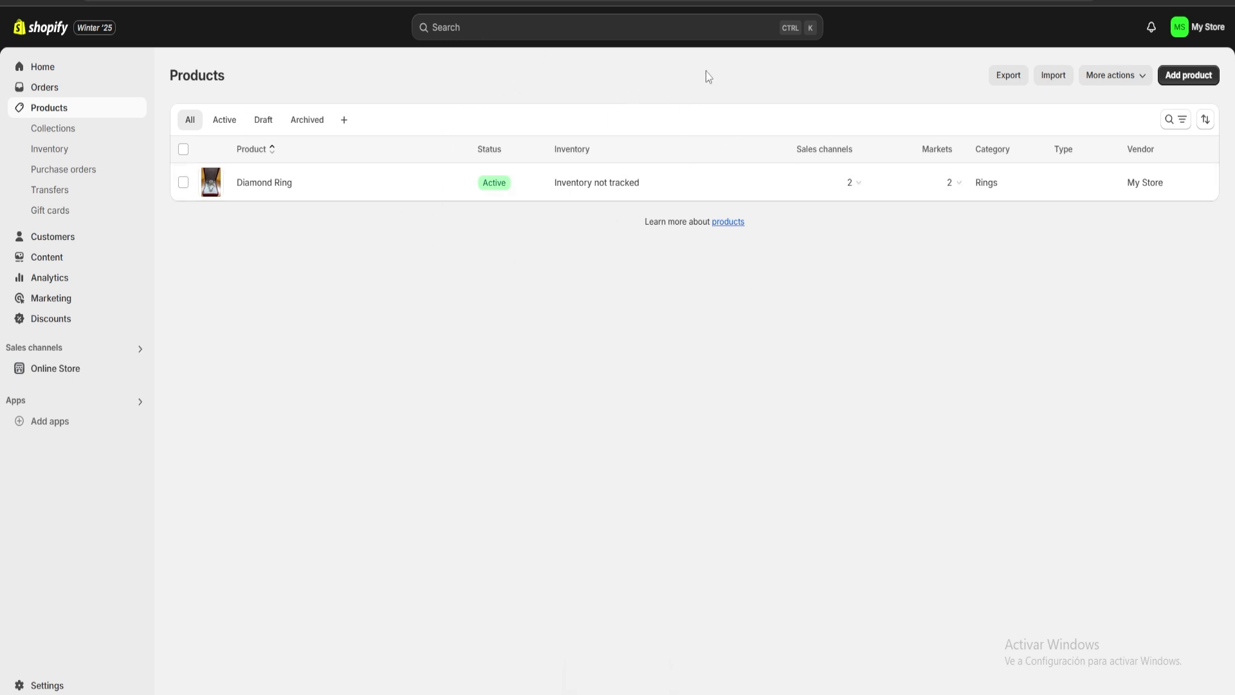
Open the blank form for another product and return to the product list.
left_click(1190, 76)
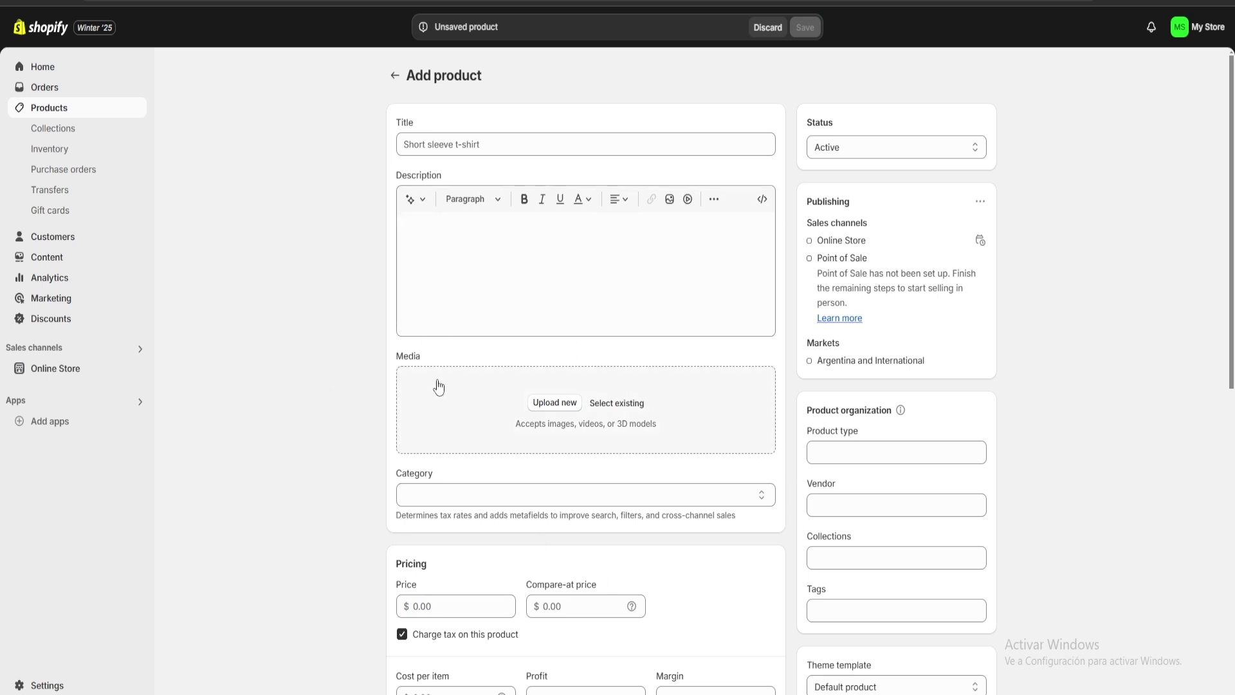
key("alt+Left")
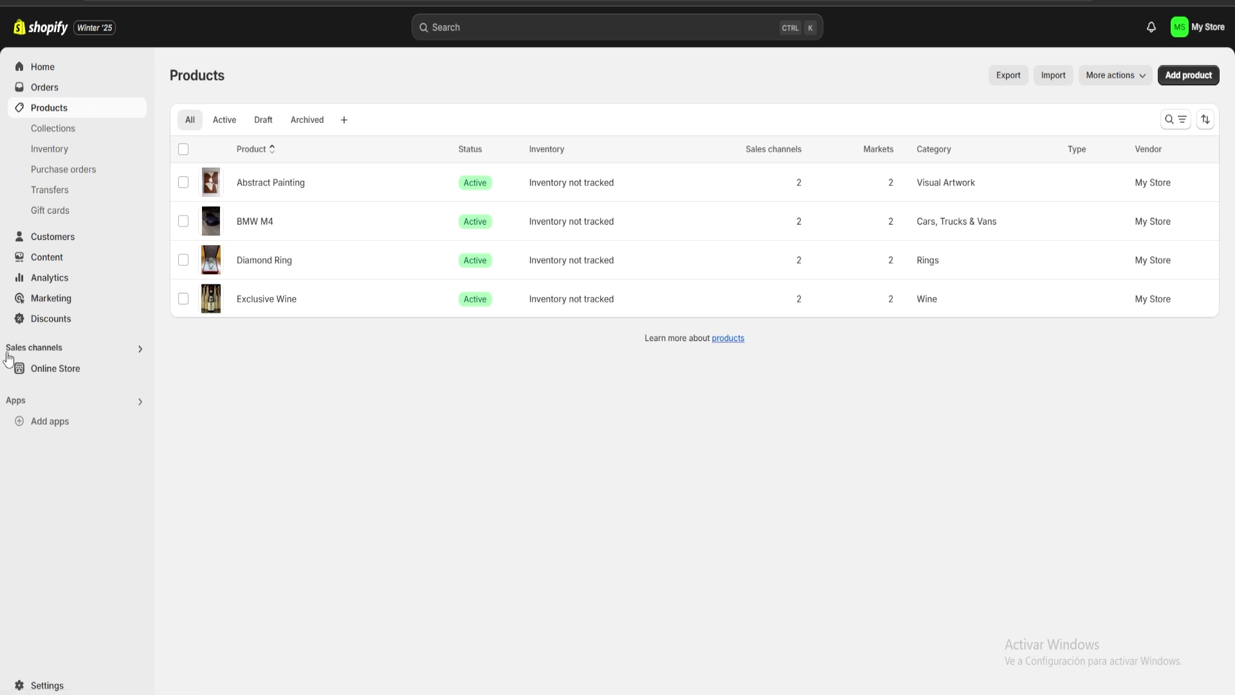
Open the online store's theme settings and look through the popular free themes.
left_click(45, 375)
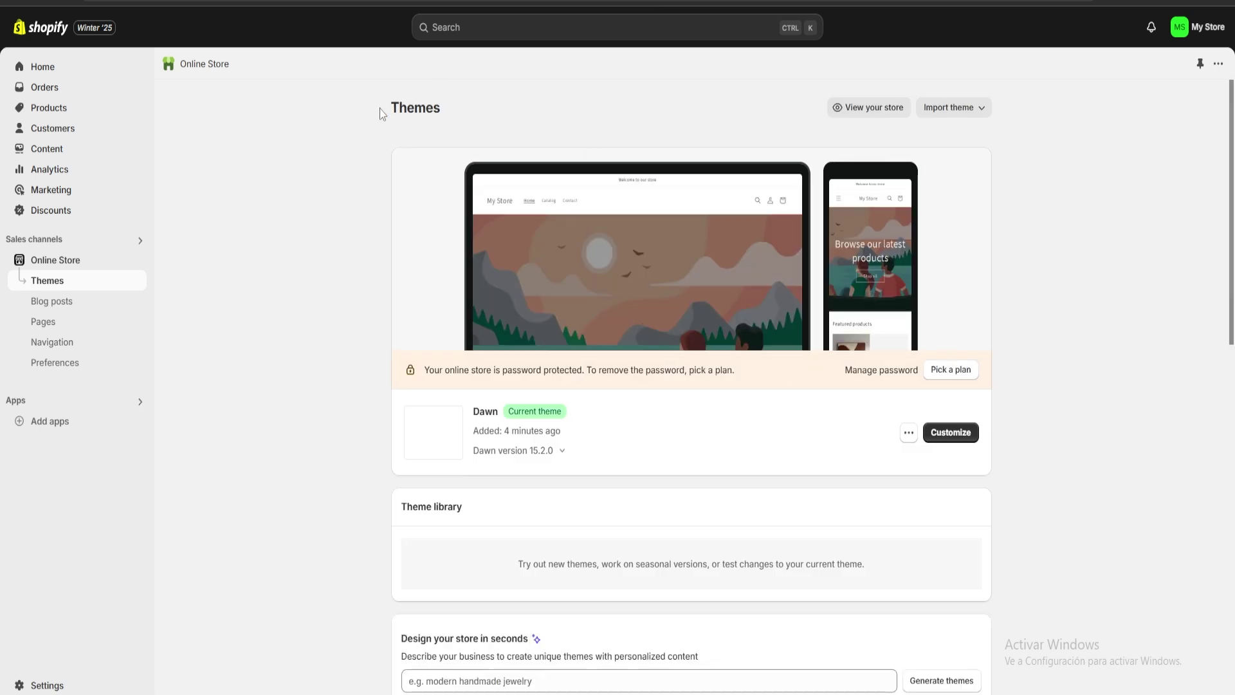
left_click_drag(380, 108, 482, 110)
left_click(482, 110)
scroll(596, 283, "down", 9)
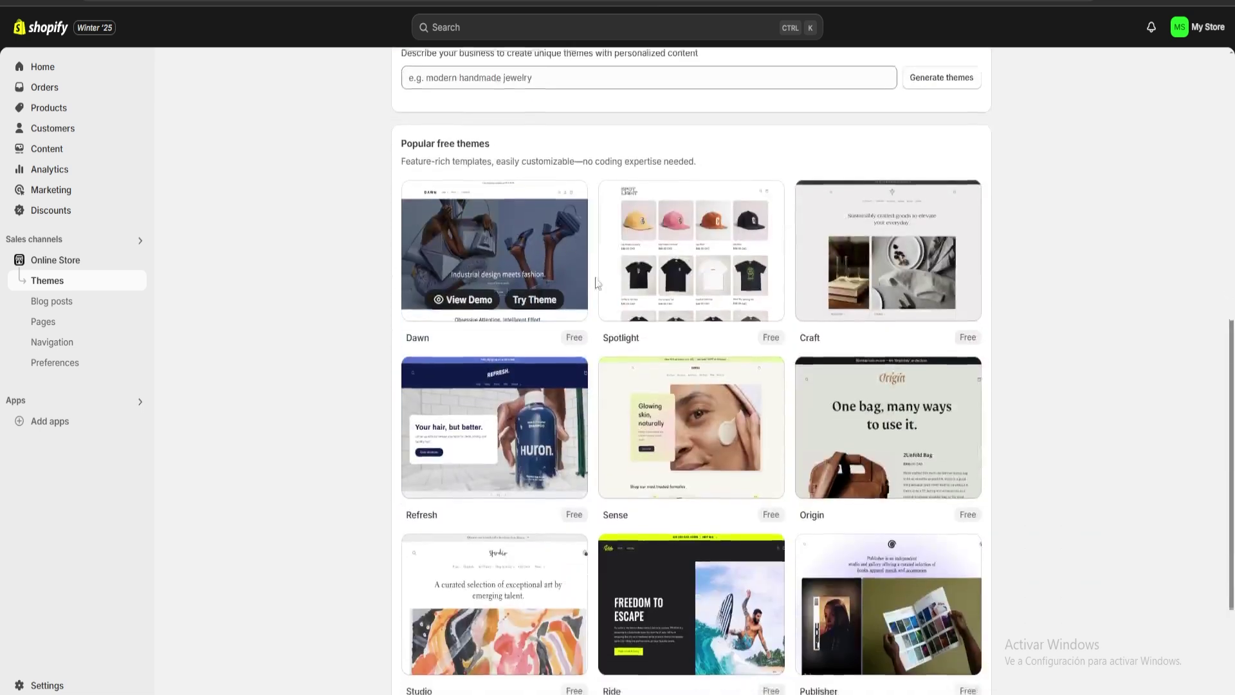
scroll(596, 283, "down", 3)
scroll(524, 129, "up", 1)
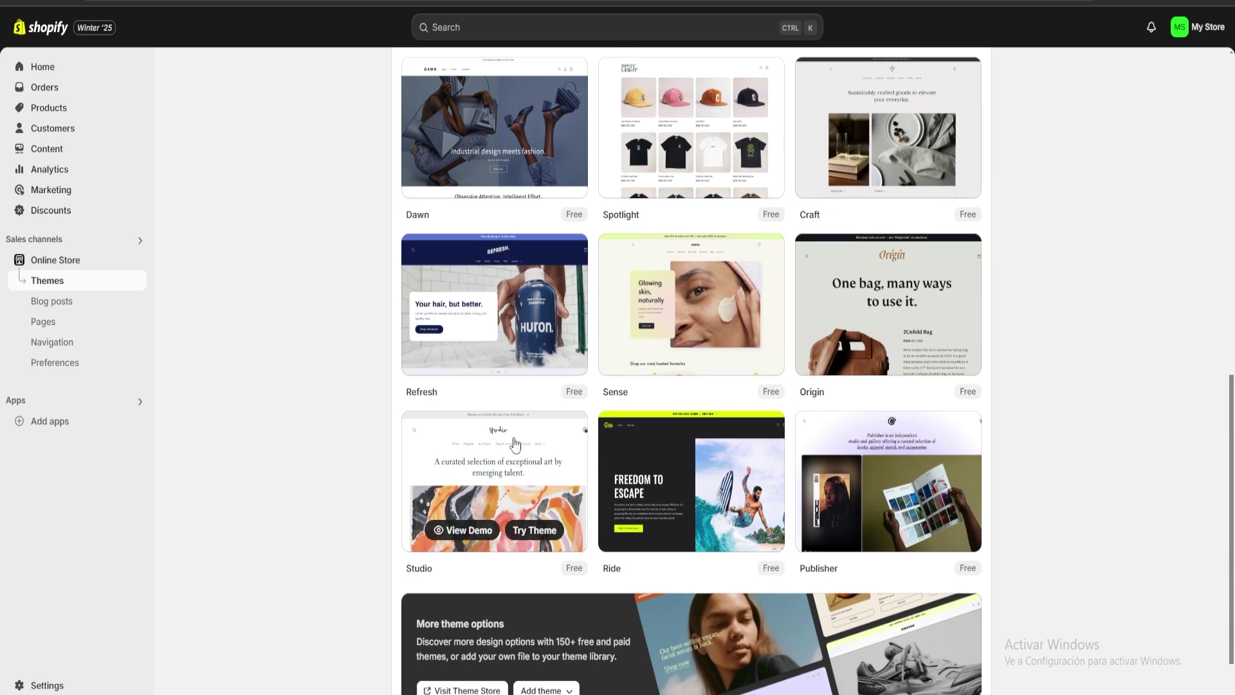
scroll(850, 498, "up", 2)
scroll(855, 508, "down", 3)
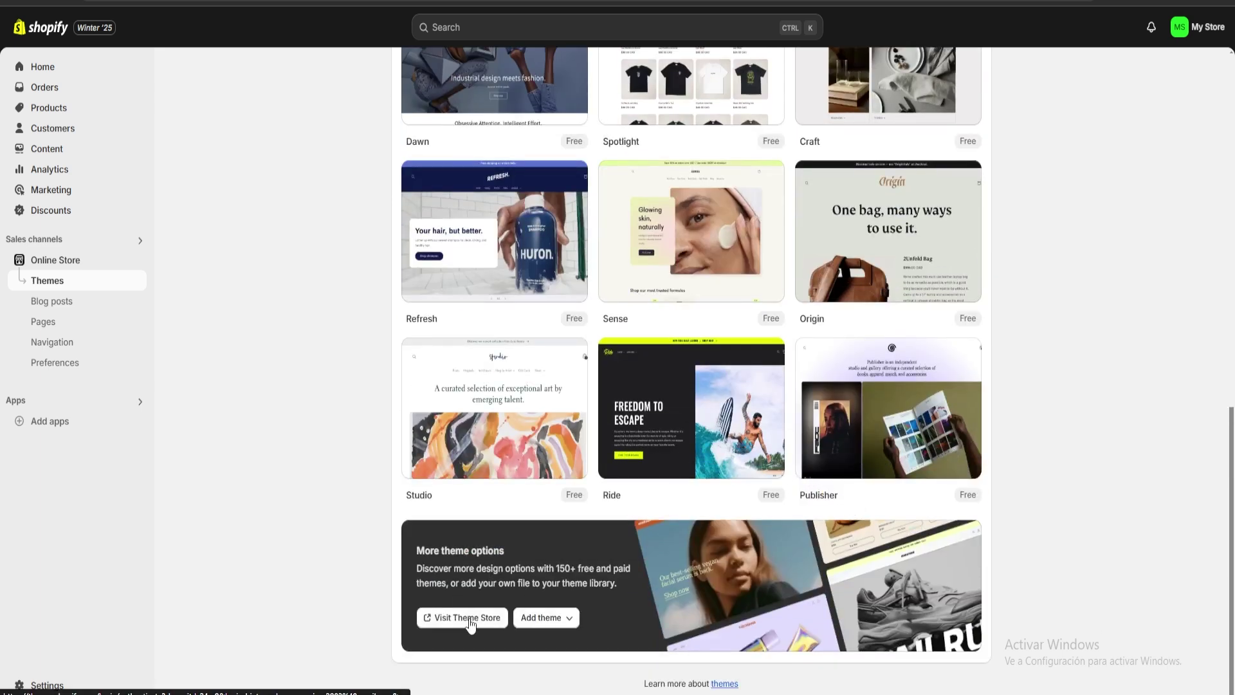
Visit the Theme Store and browse the full list of available themes.
left_click(464, 621)
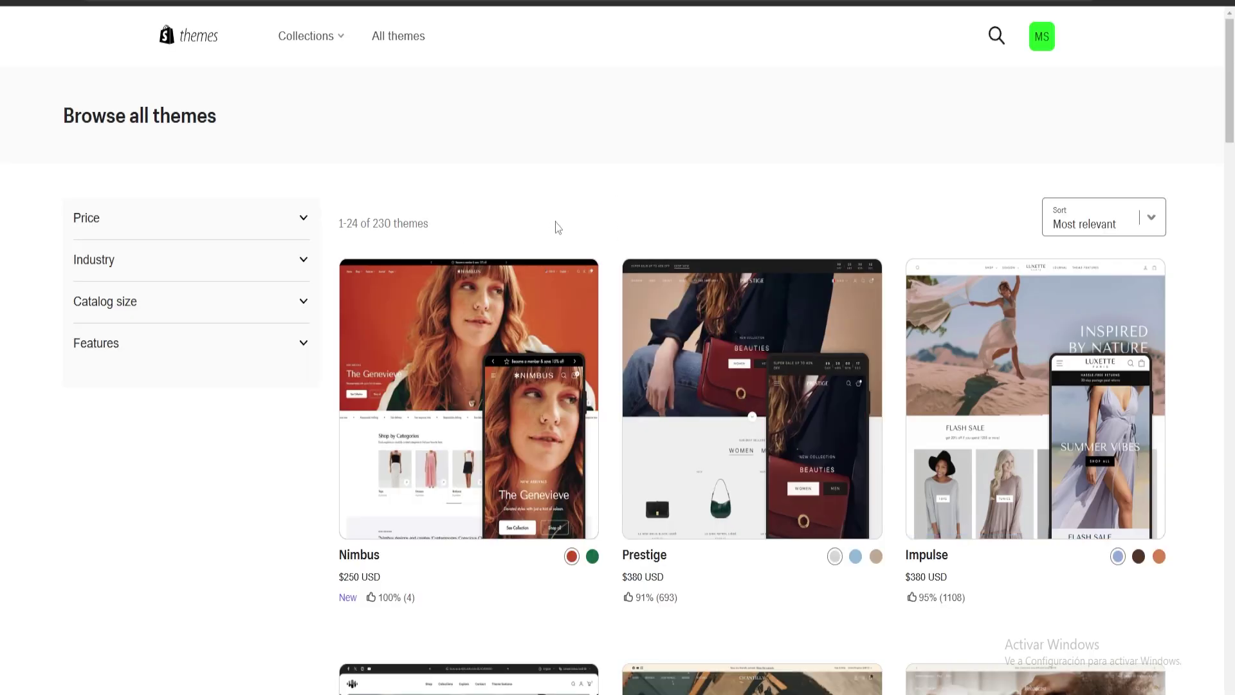
scroll(1080, 404, "down", 7)
scroll(1079, 404, "down", 20)
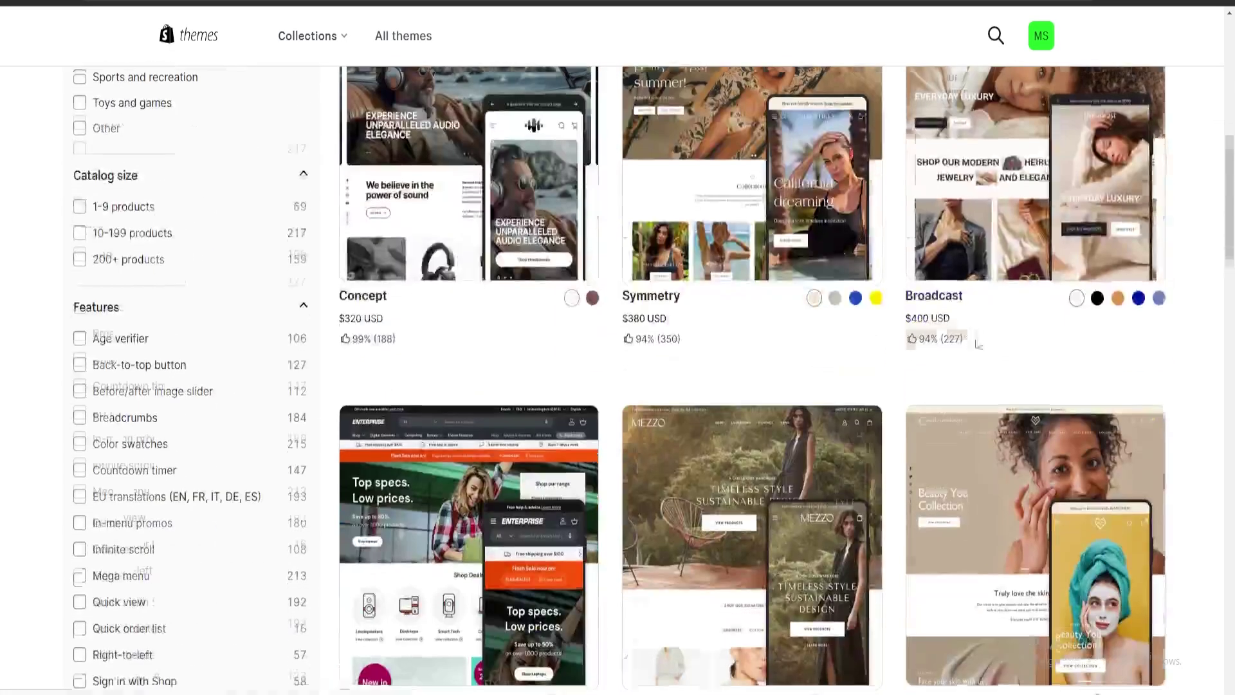
scroll(1014, 337, "down", 14)
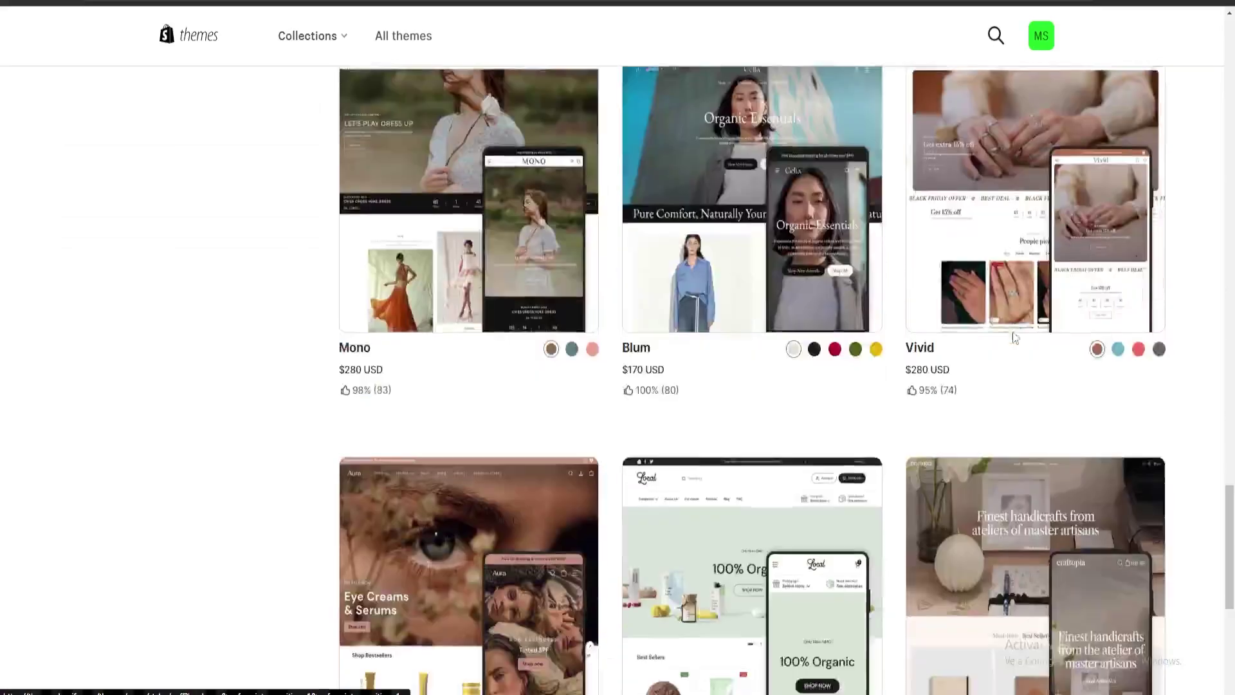
Leave the Theme Store and open the current Dawn theme for customization.
scroll(766, 389, "up", 7)
scroll(766, 389, "up", 20)
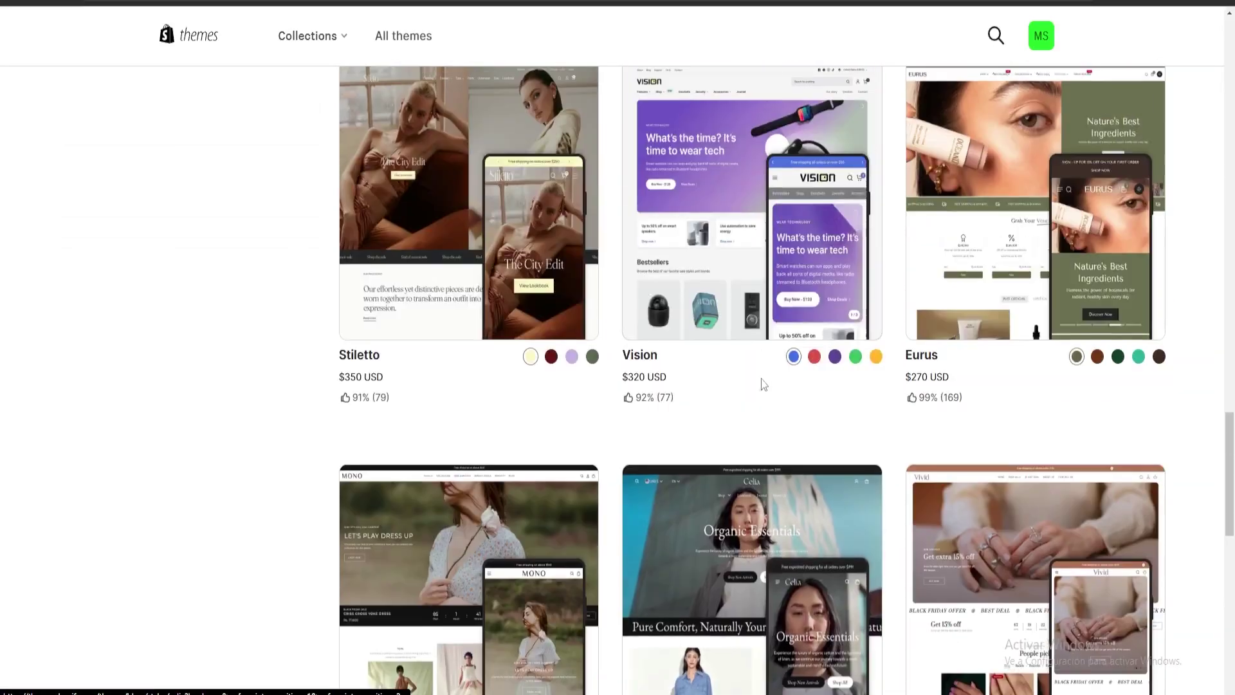
scroll(766, 395, "up", 15)
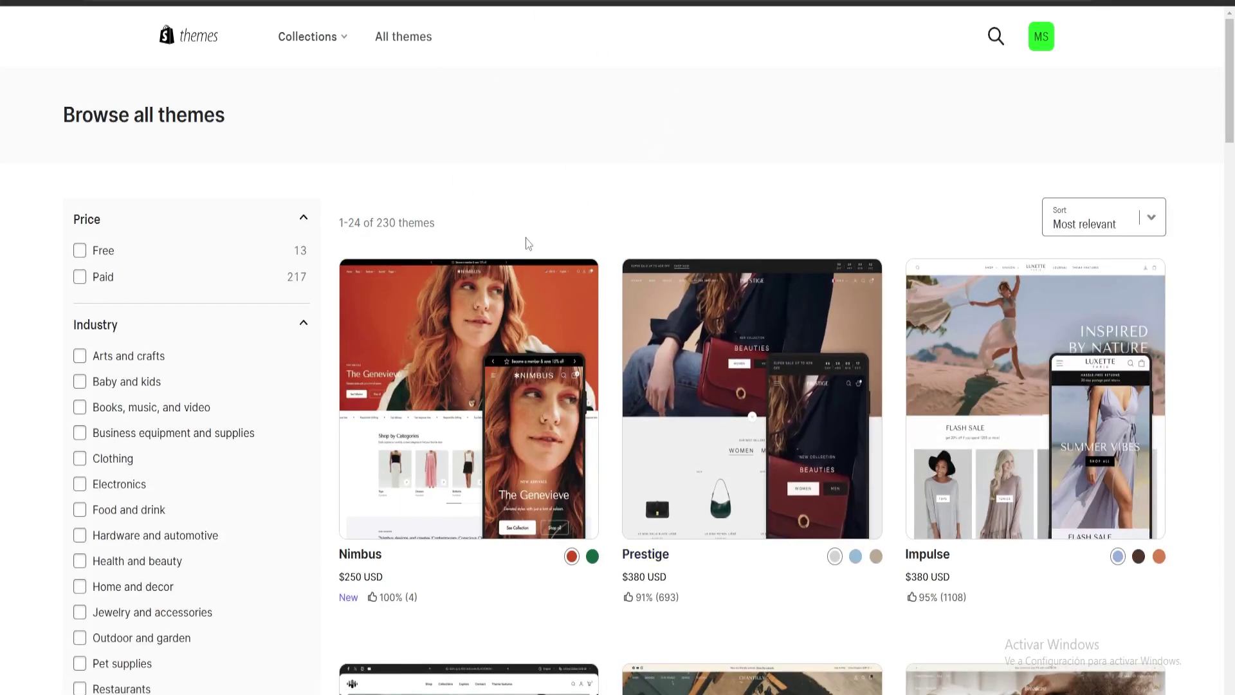
key("ctrl+w")
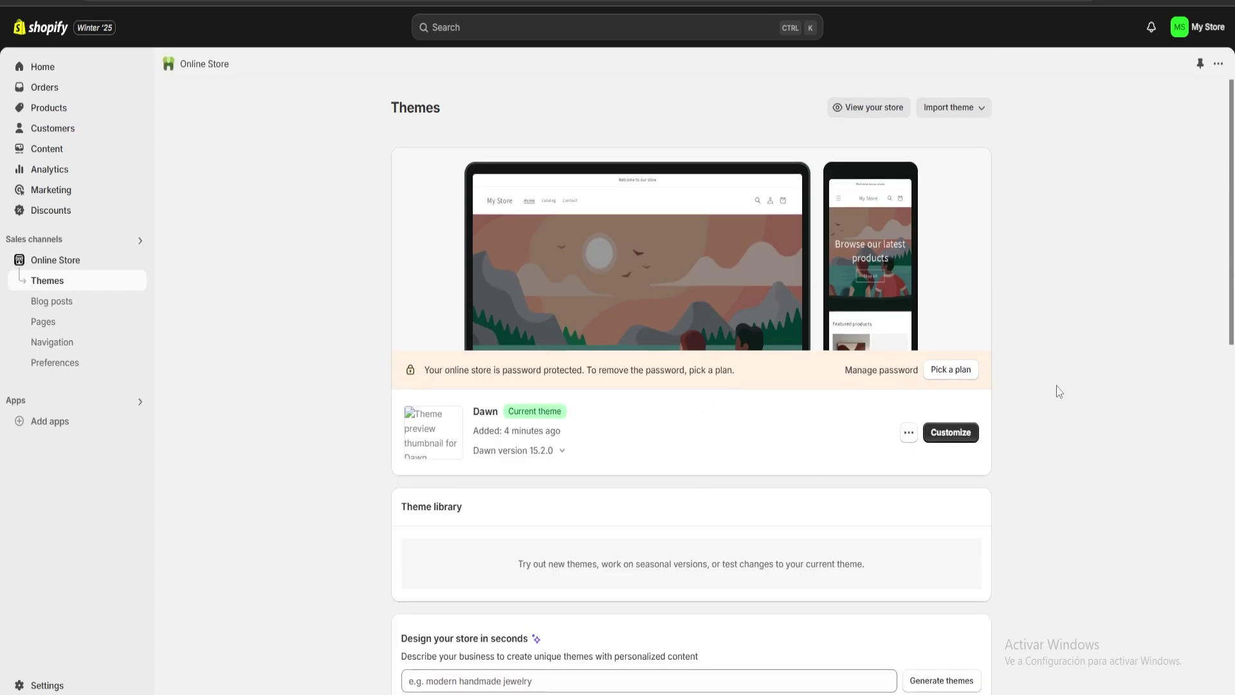
left_click(968, 434)
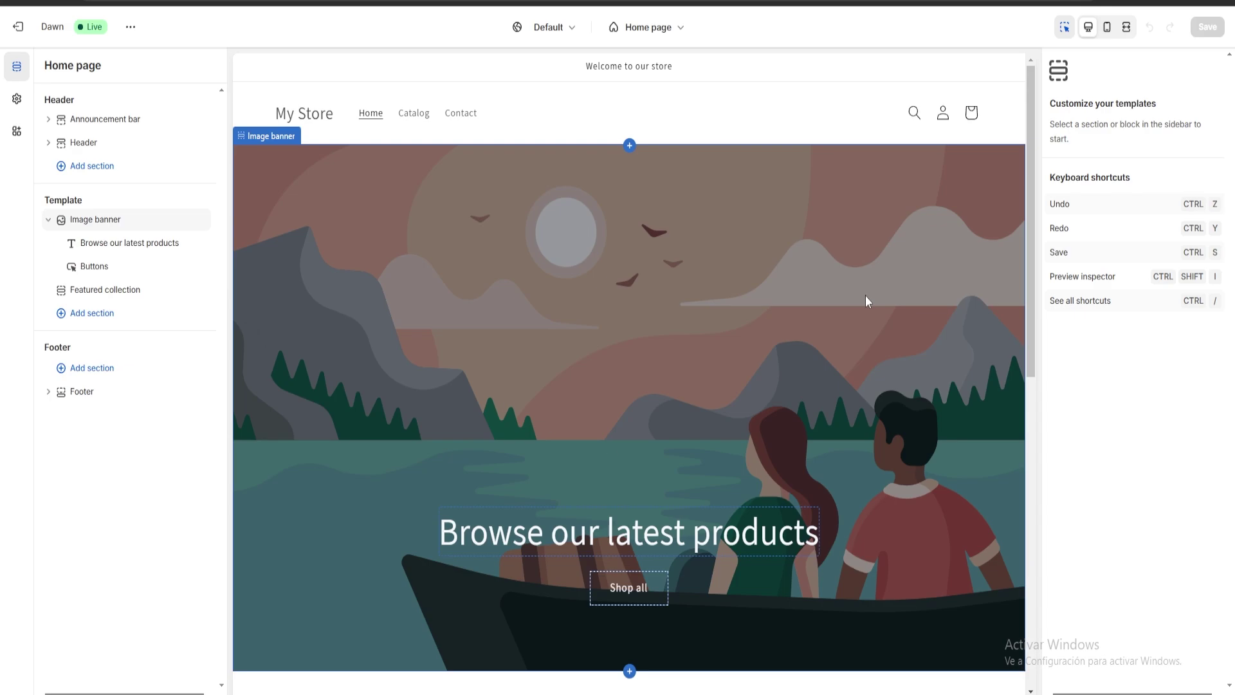
Upload the photo of the raised auction paddle as the first image of the home page's image banner.
left_click(484, 336)
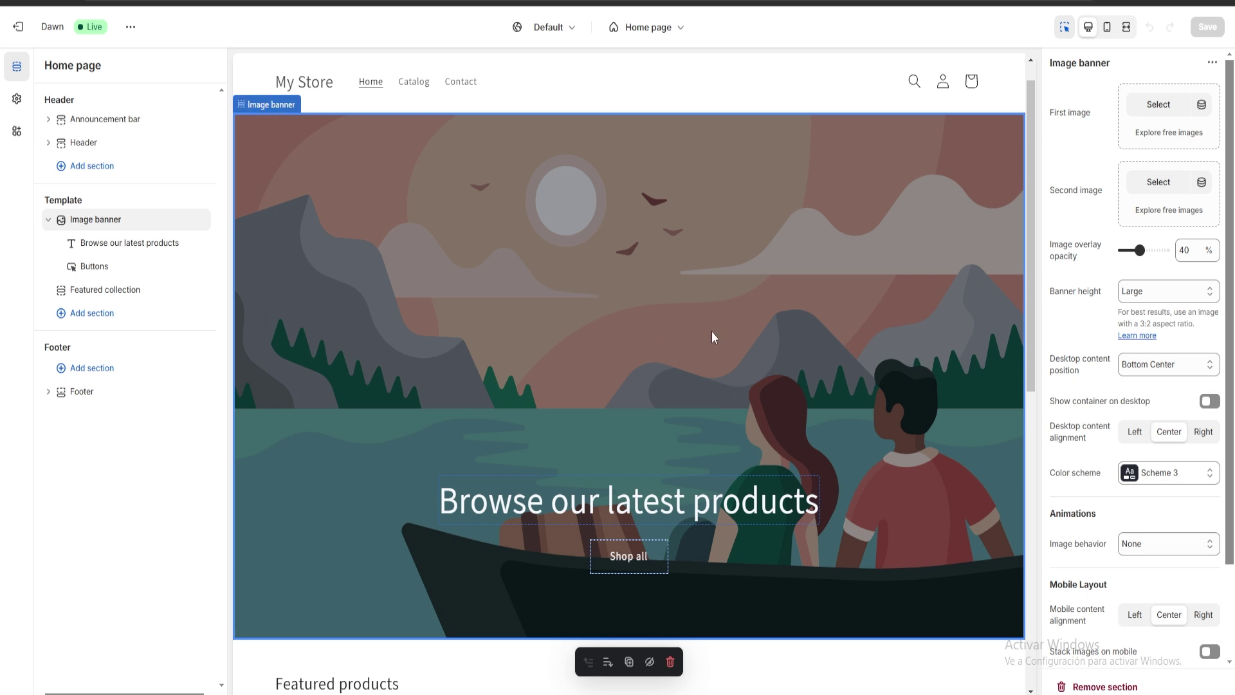
scroll(1144, 372, "down", 2)
scroll(1130, 418, "up", 2)
left_click_drag(1050, 69, 1134, 72)
left_click(1134, 72)
left_click(1156, 108)
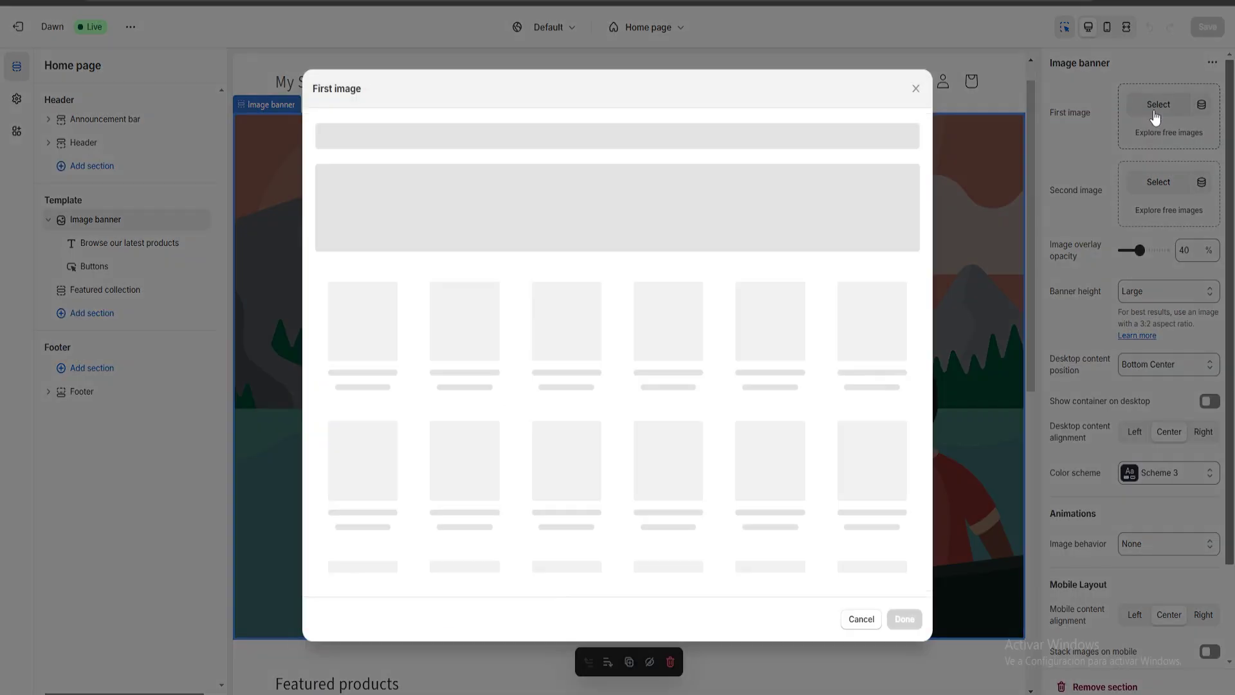
left_click(639, 231)
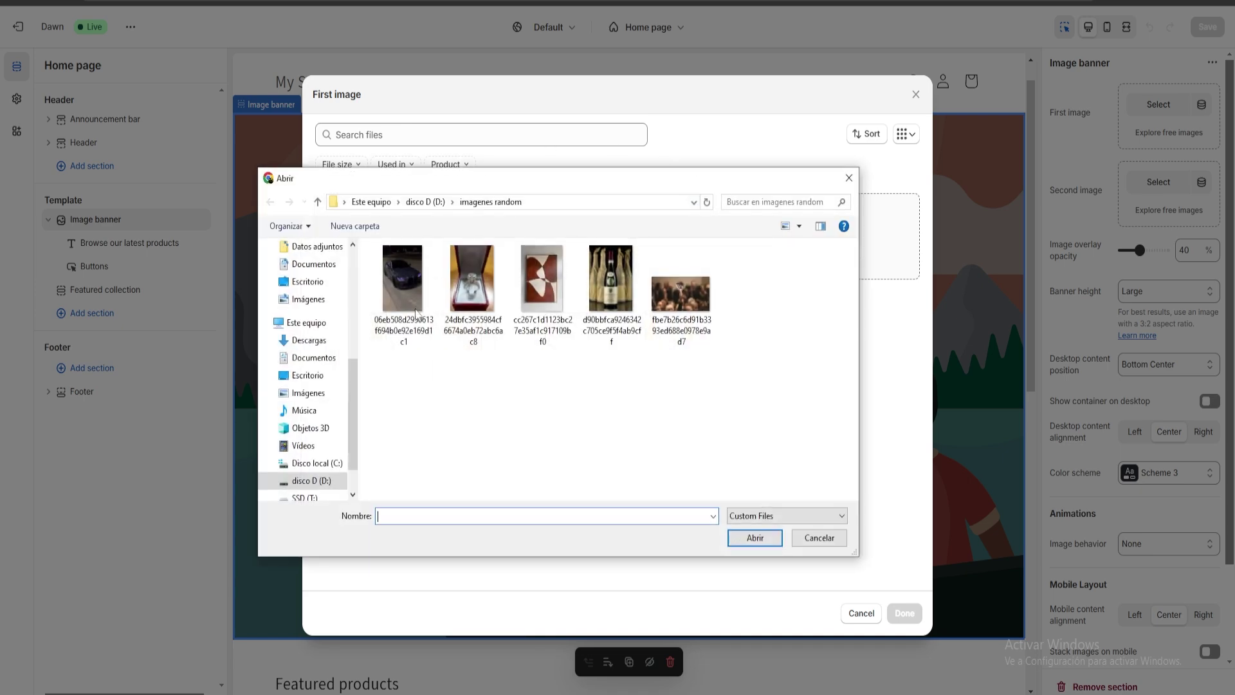
double_click(685, 305)
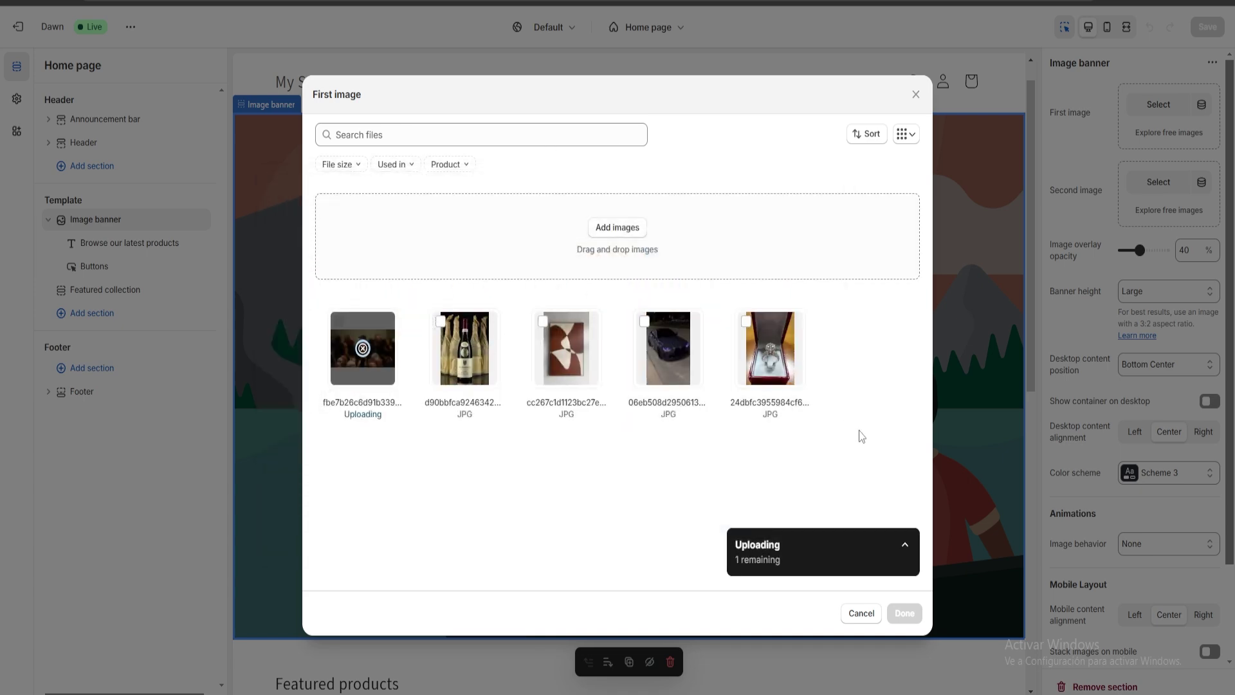
left_click(904, 613)
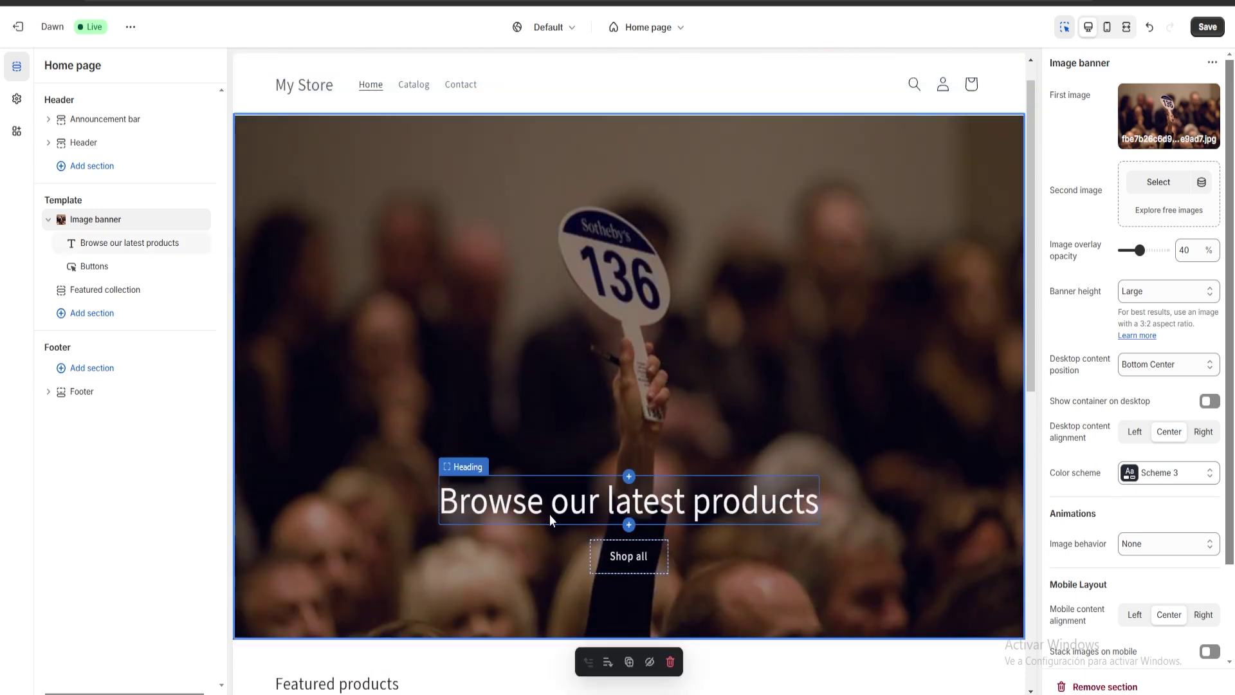
Replace the image banner's heading with "Welcome to My online Auction Website".
left_click(549, 515)
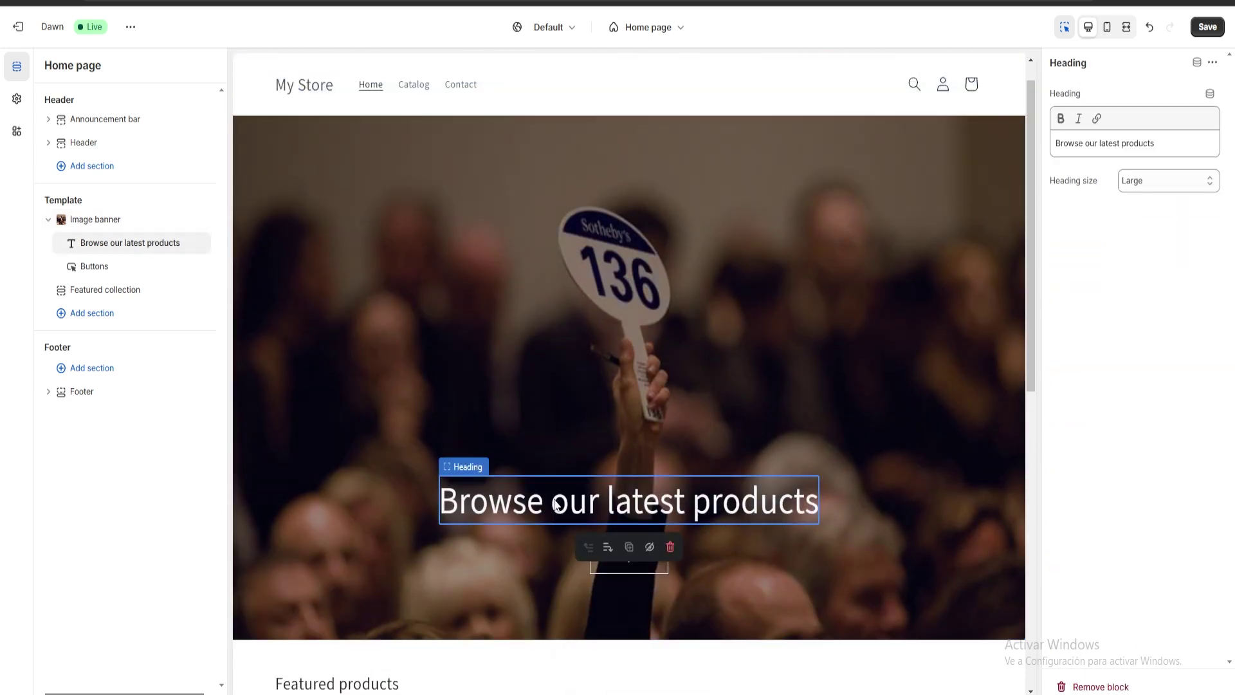
triple_click(1170, 146)
type("We")
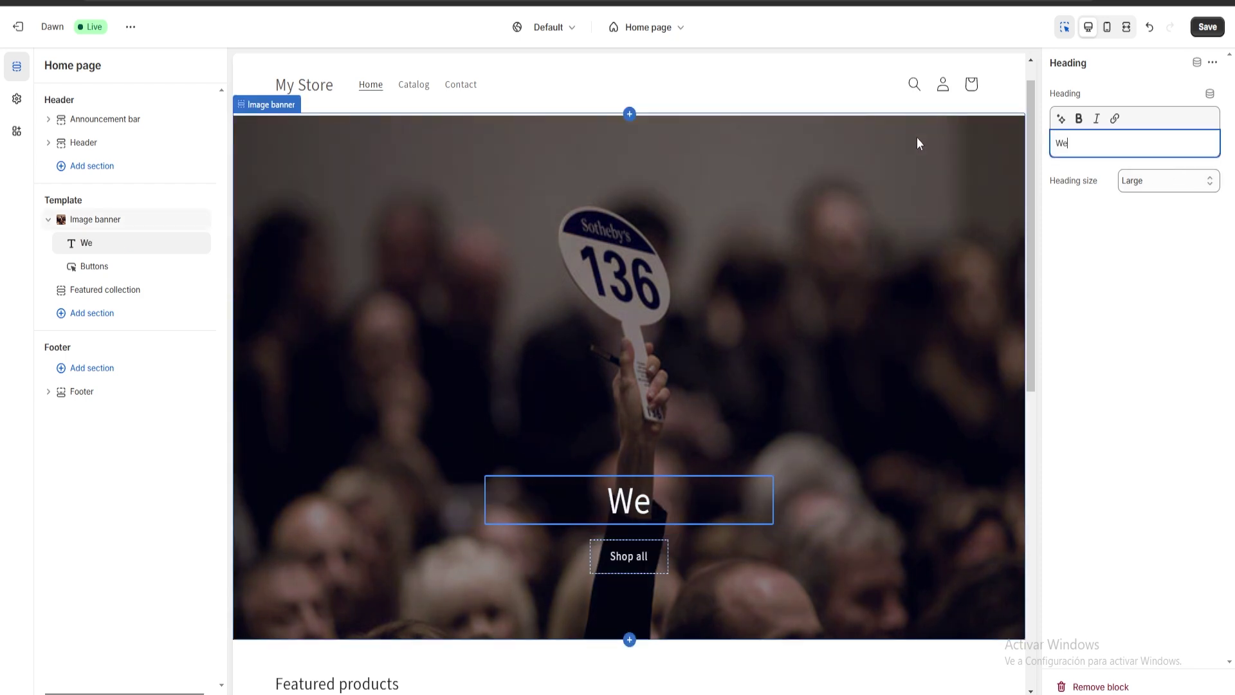
type("lcome to ")
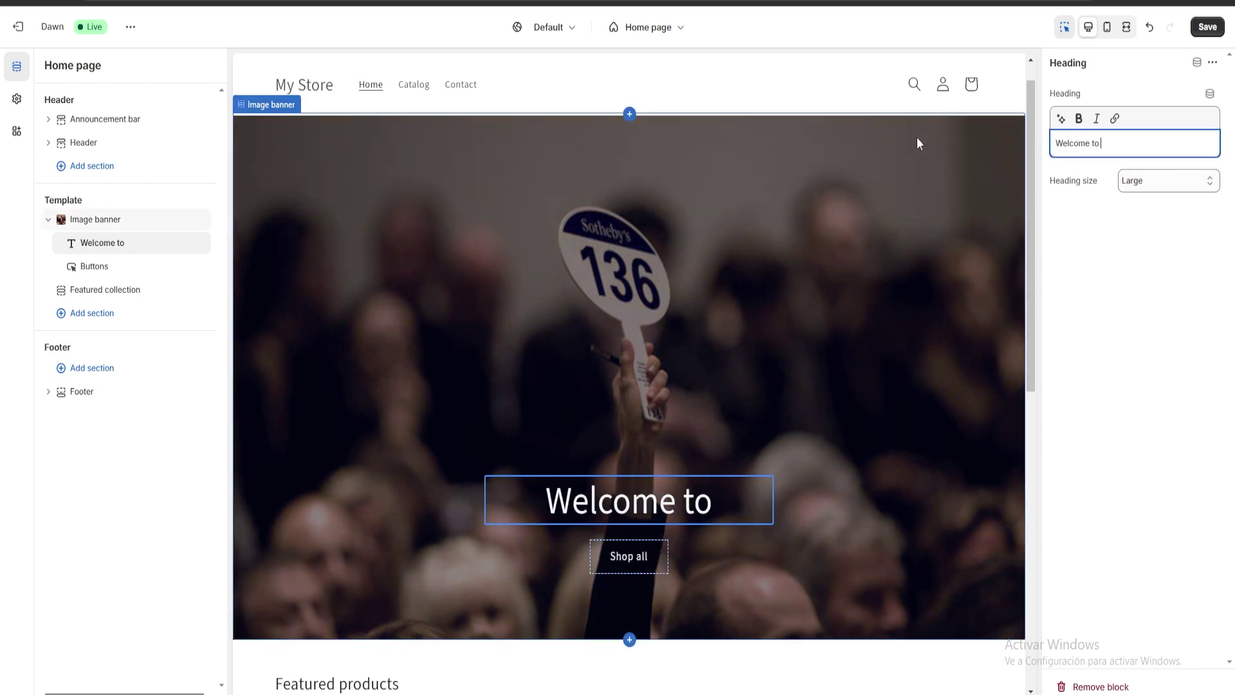
type("My on")
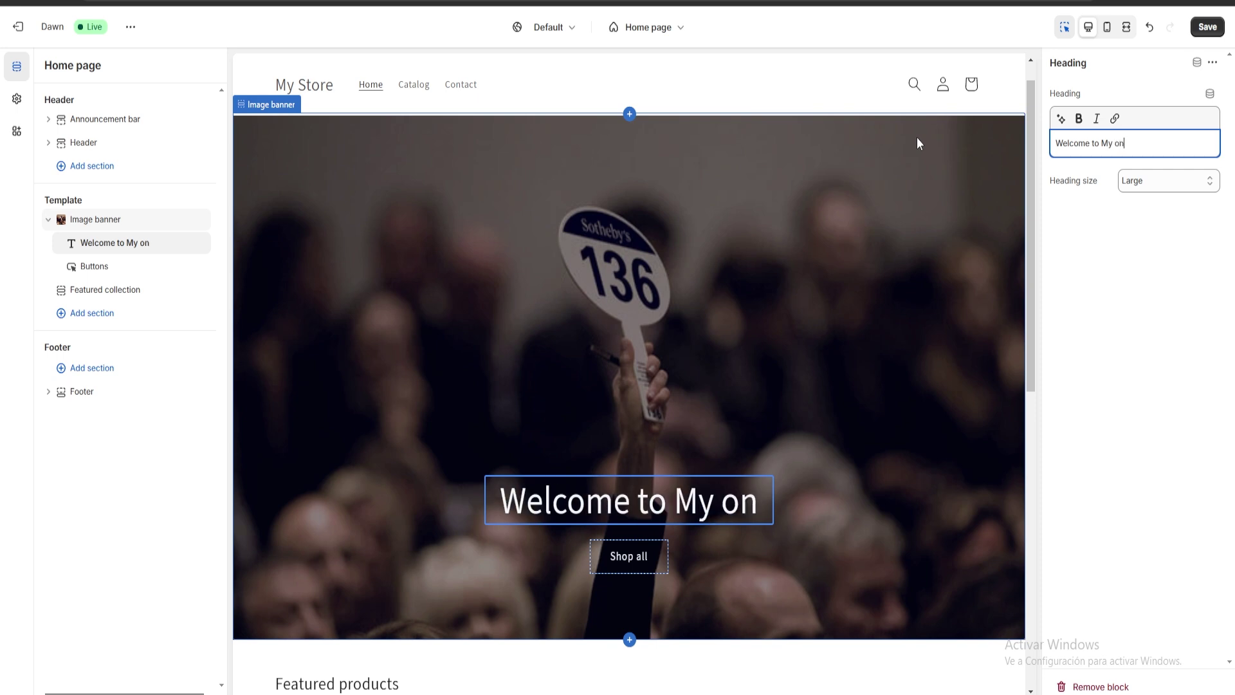
type("line Ac")
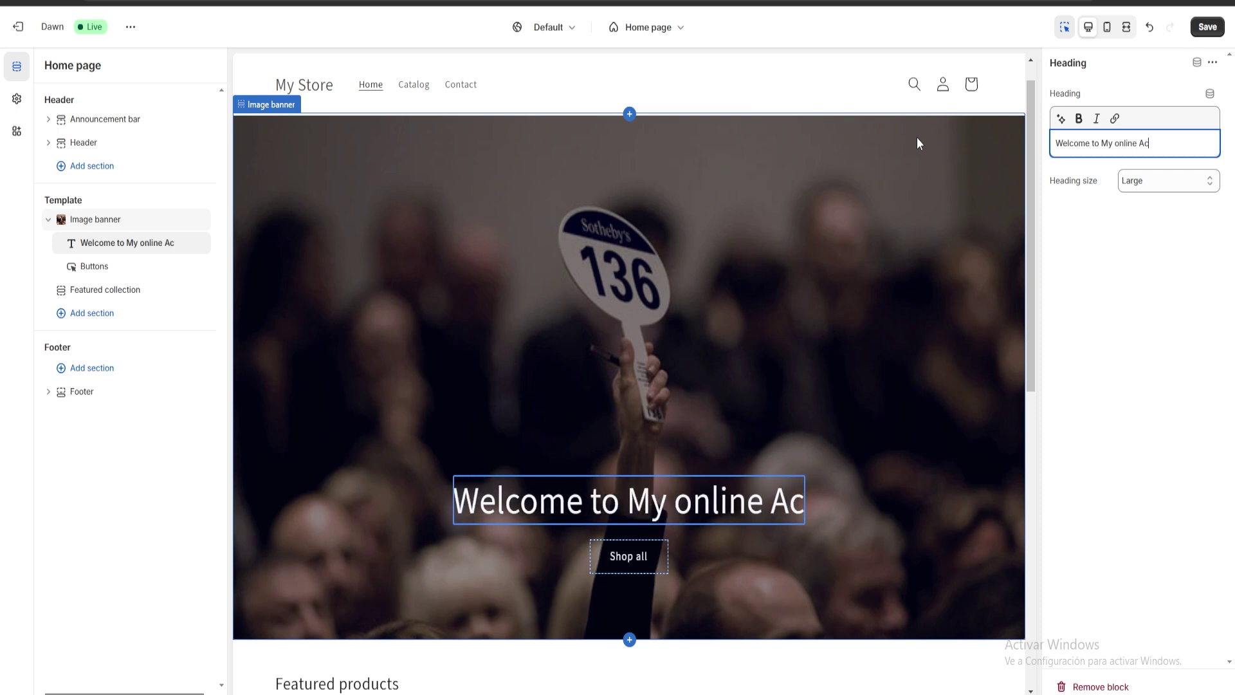
key("BackSpace")
type("uction")
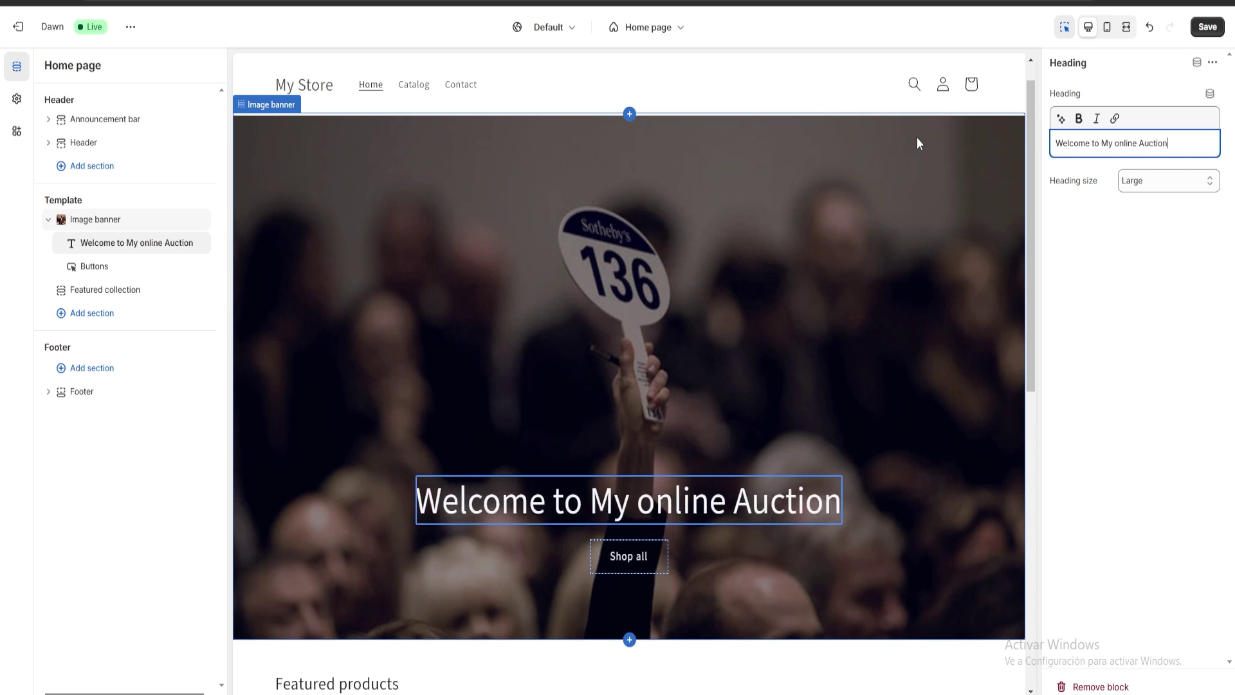
type(" Website")
left_click(793, 266)
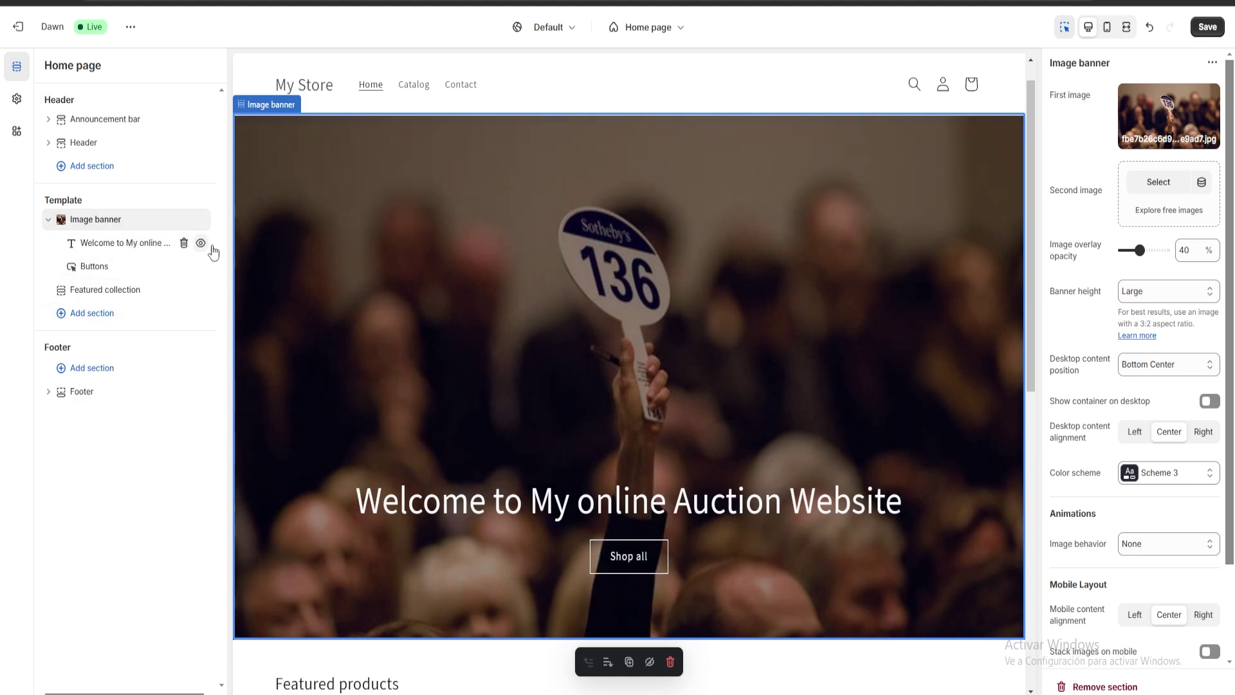
Add a Featured product section to the home page template and assign the Abstract Painting product to it.
left_click(85, 314)
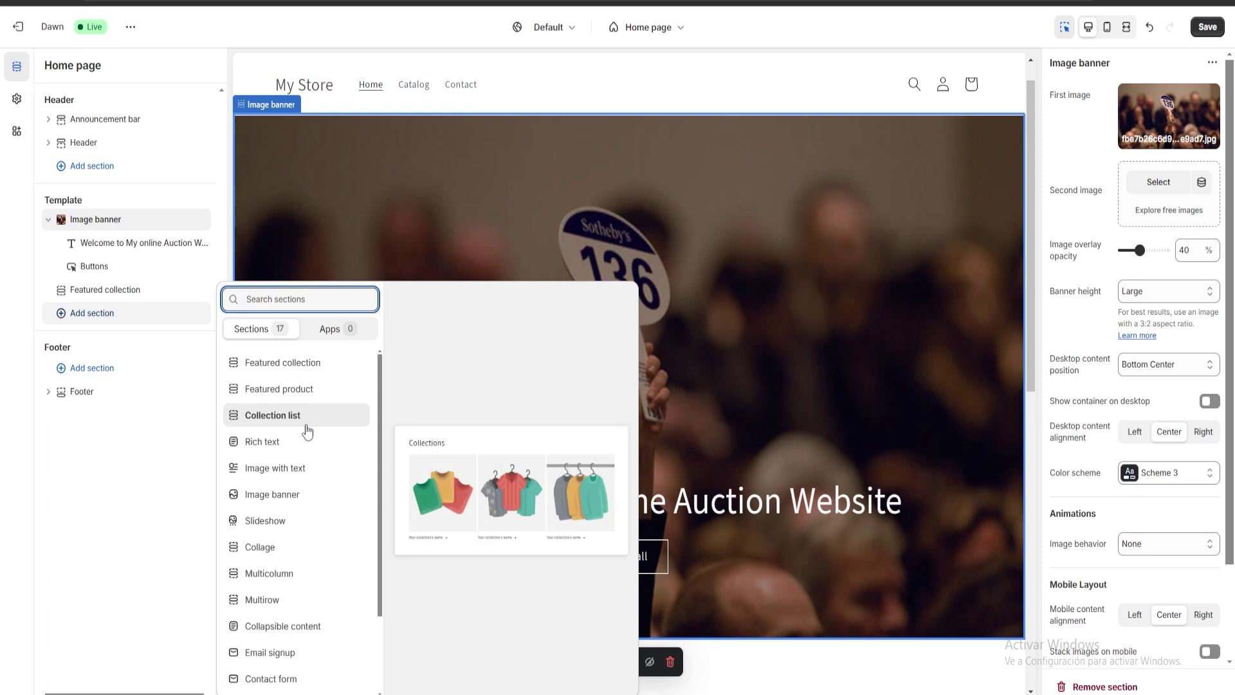
scroll(275, 450, "down", 2)
scroll(302, 479, "up", 2)
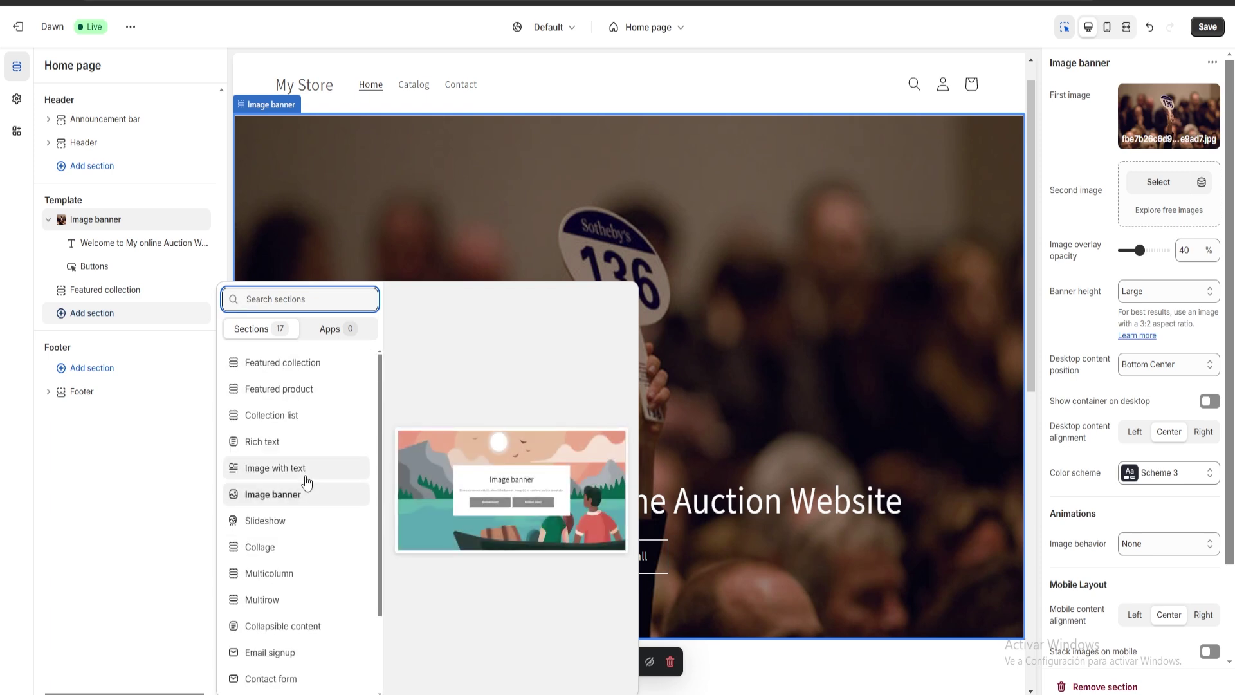
left_click(271, 389)
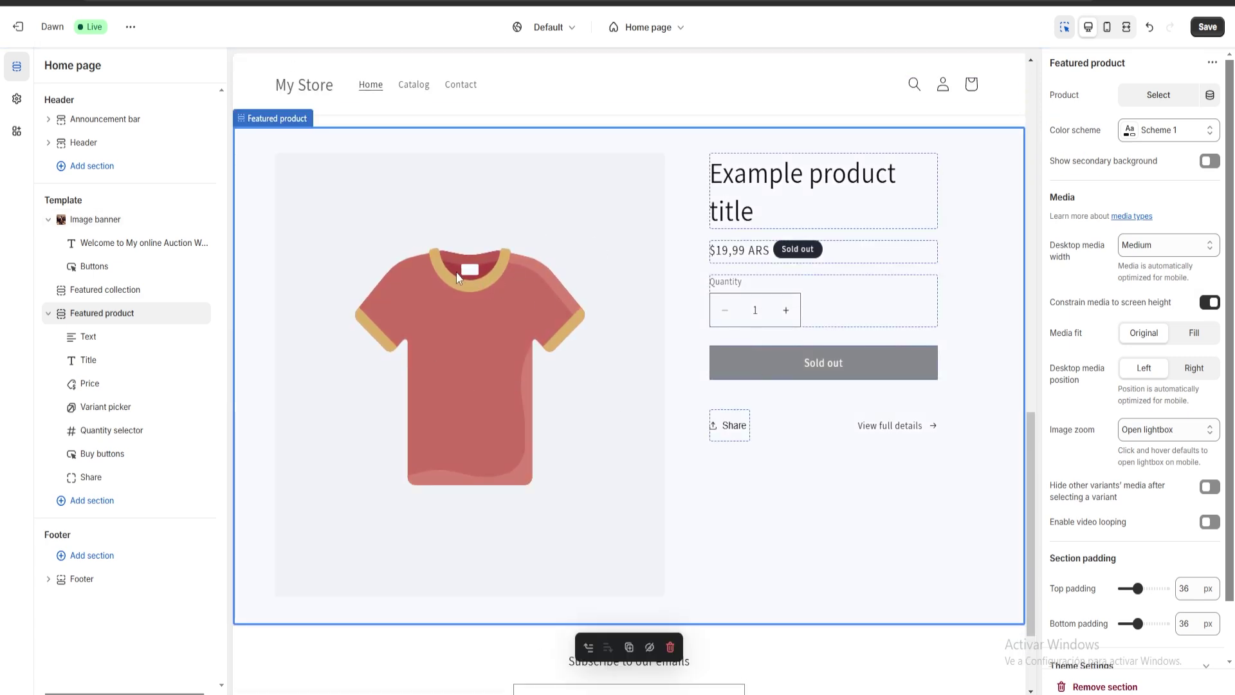
left_click(1142, 103)
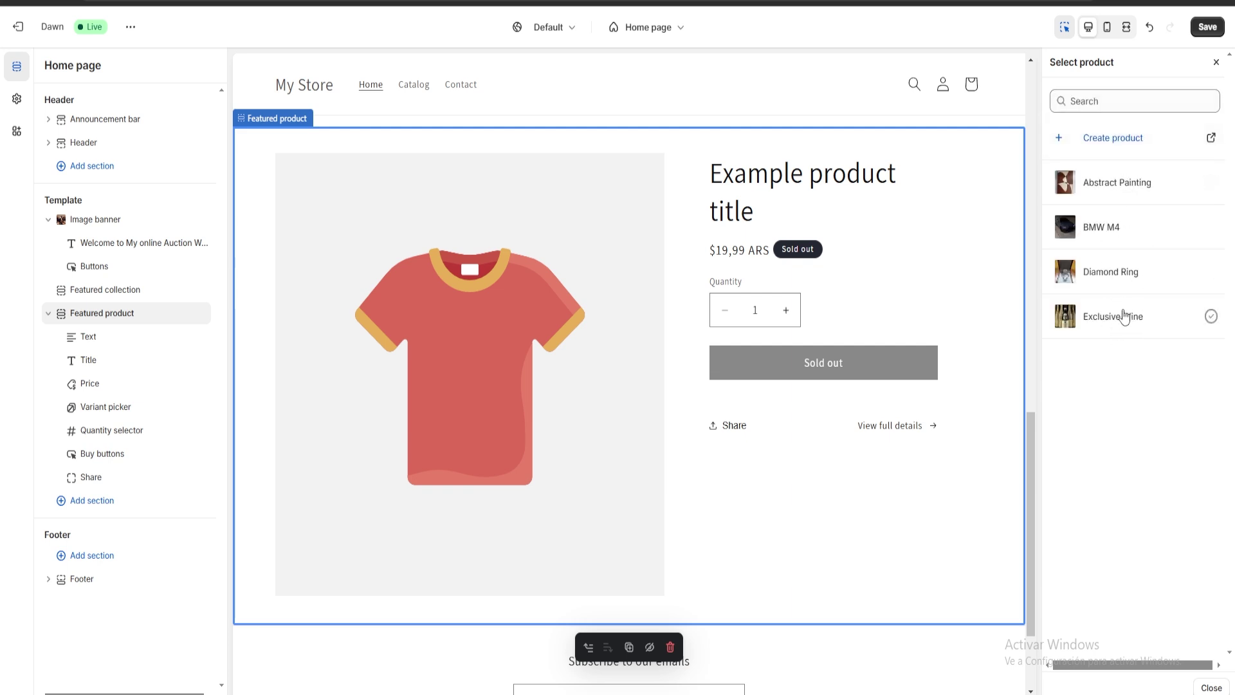
left_click(1130, 185)
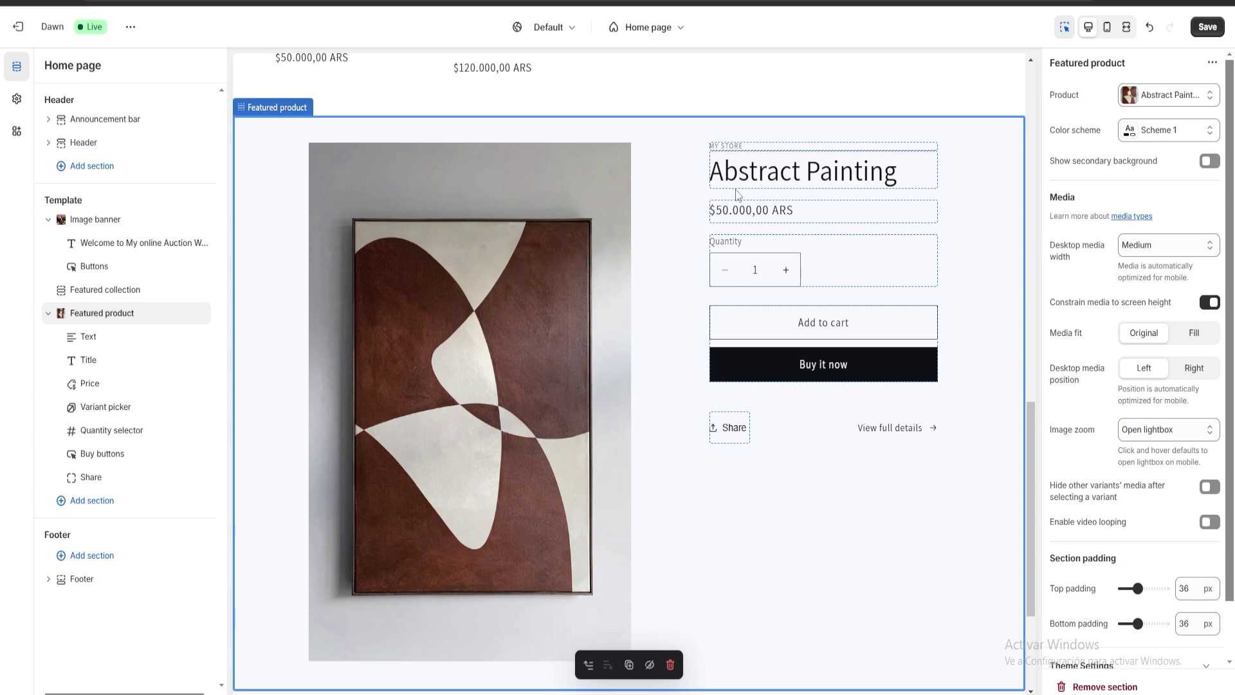
Set the featured product section's color scheme to Scheme 4.
left_click(1152, 131)
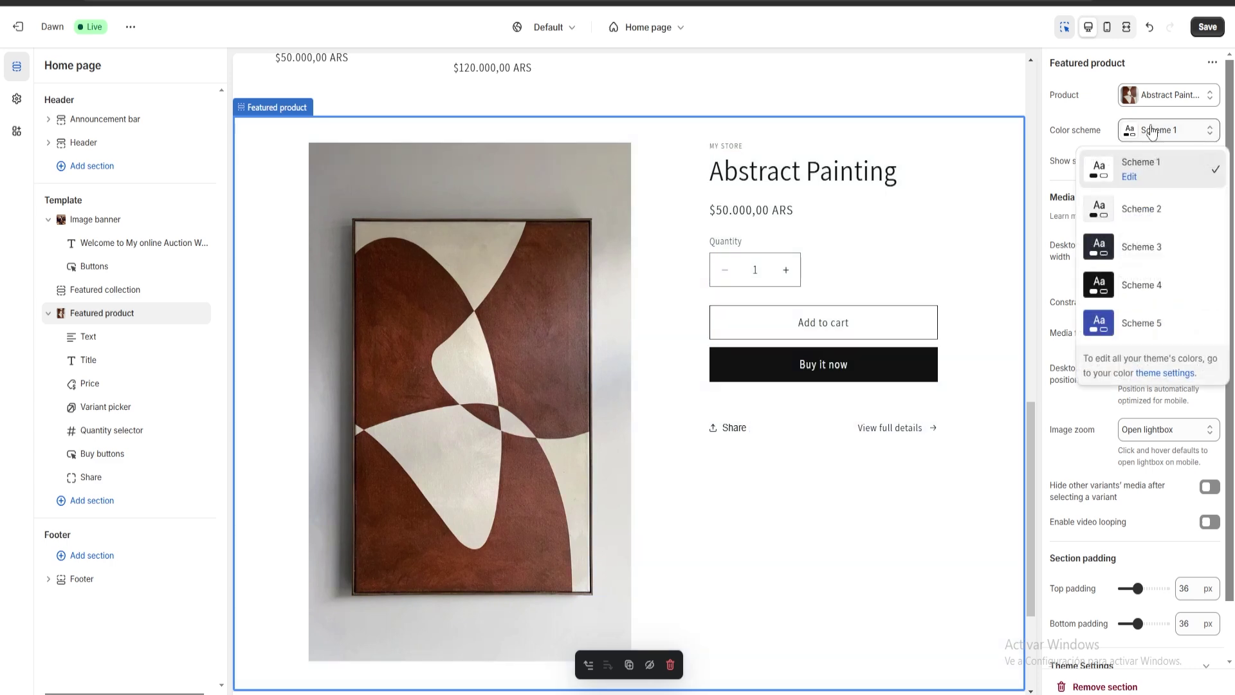
left_click(1146, 290)
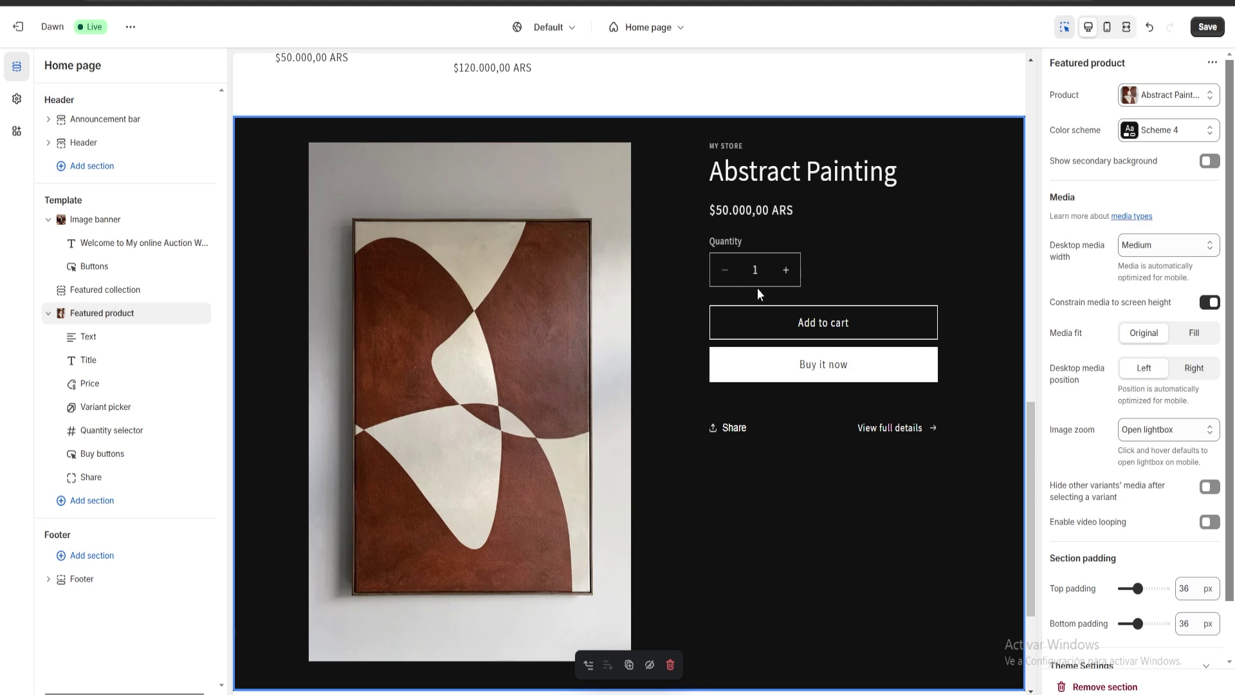
scroll(451, 289, "down", 2)
Try out a Featured collection section below the featured product and remove it again.
left_click(90, 501)
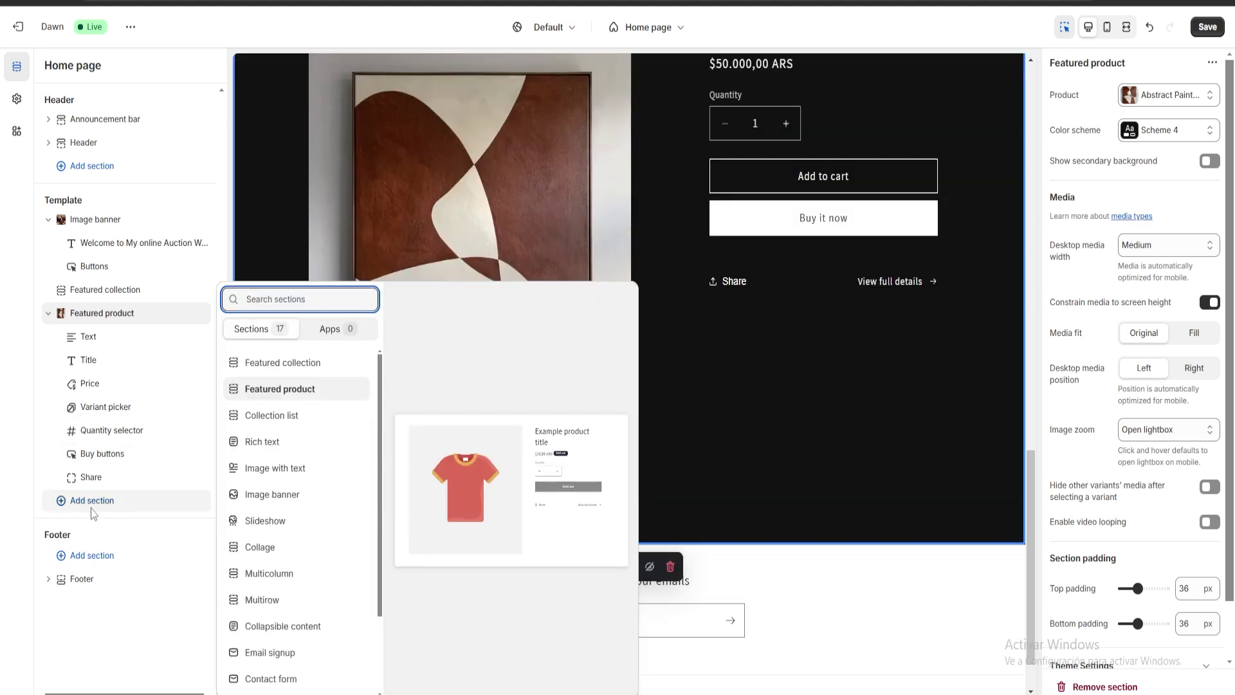
key("Escape")
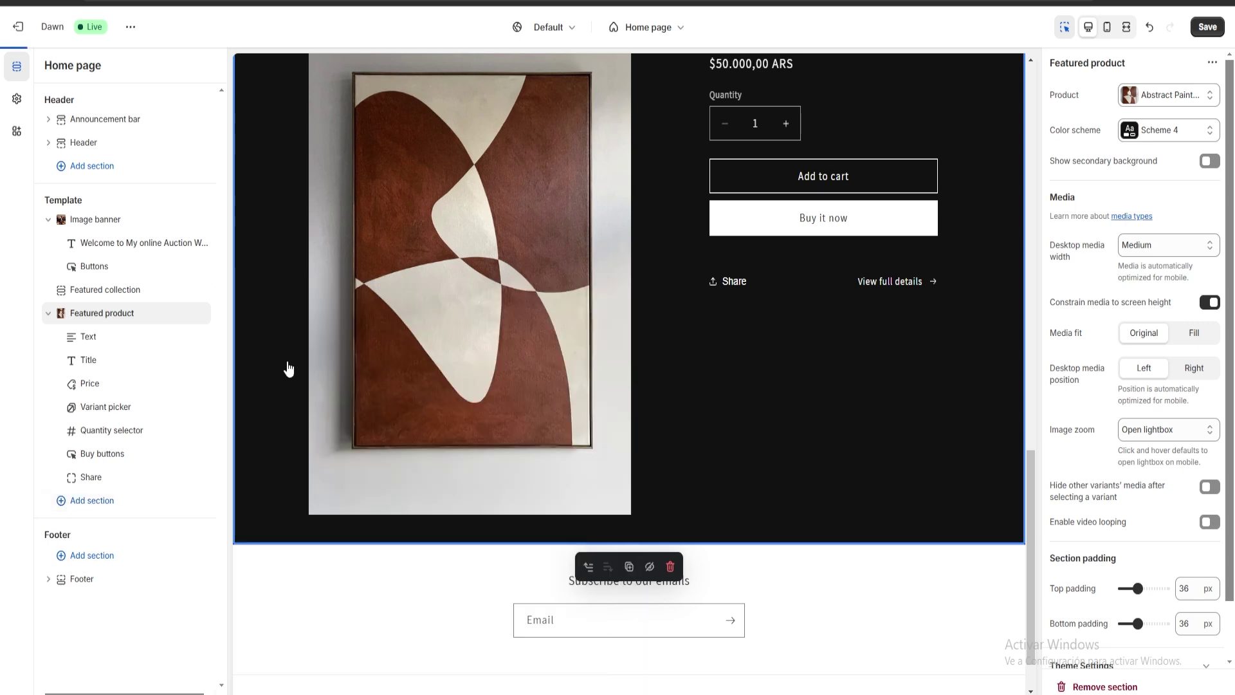
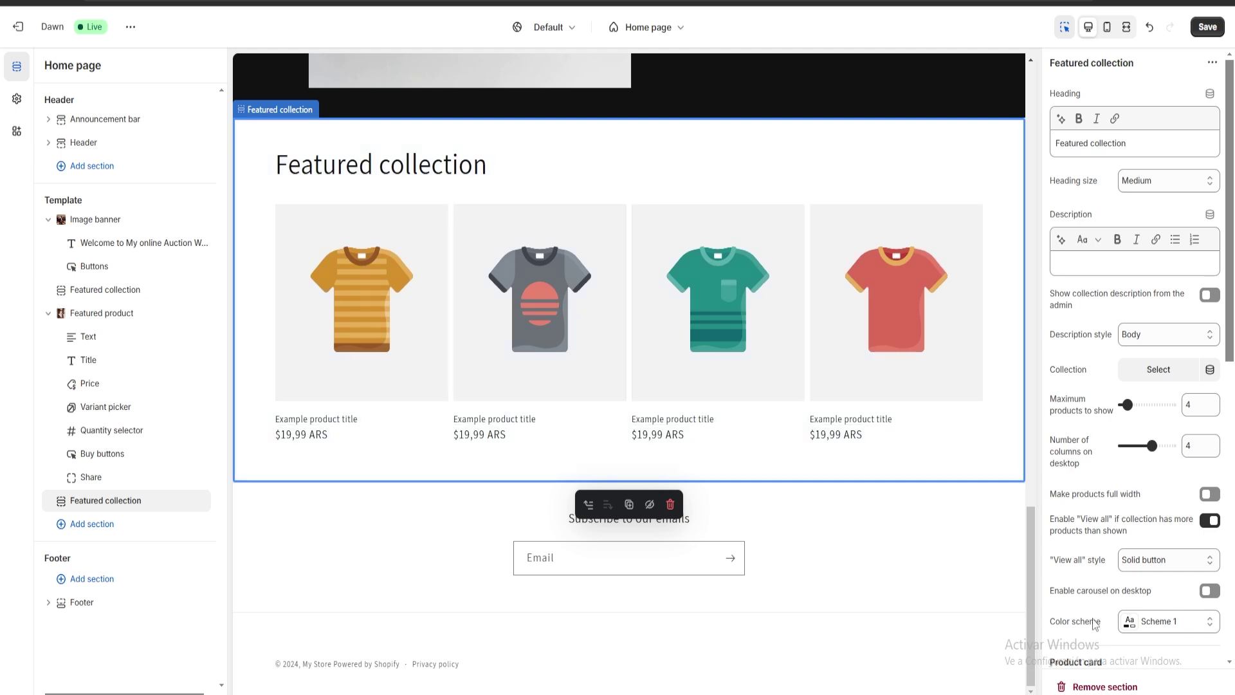
left_click(1101, 687)
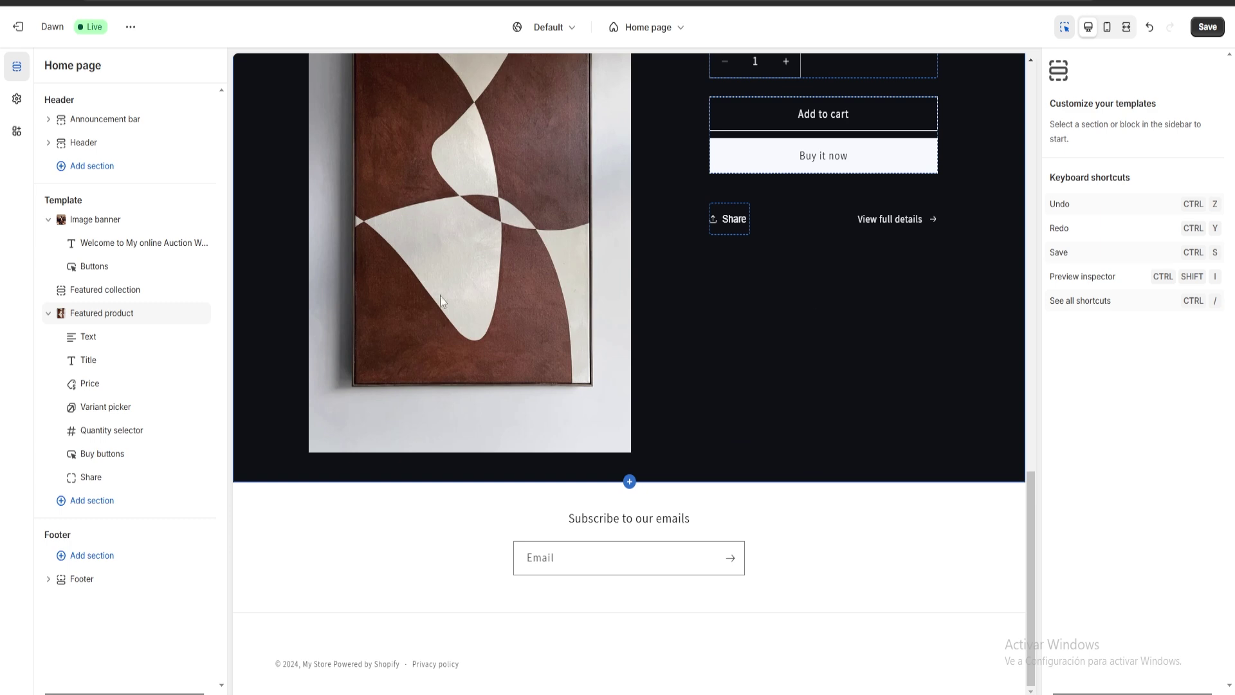
Check which section types can be added to the footer and the header, without adding any.
left_click(91, 559)
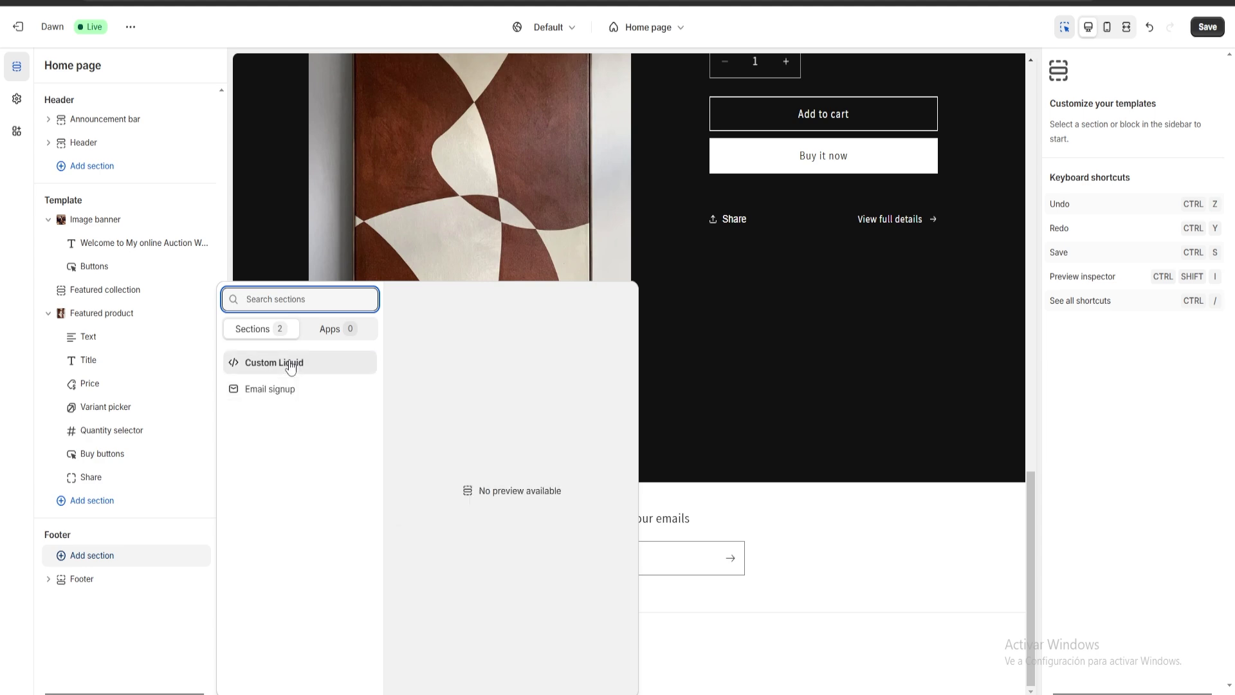
left_click(7, 367)
left_click(99, 167)
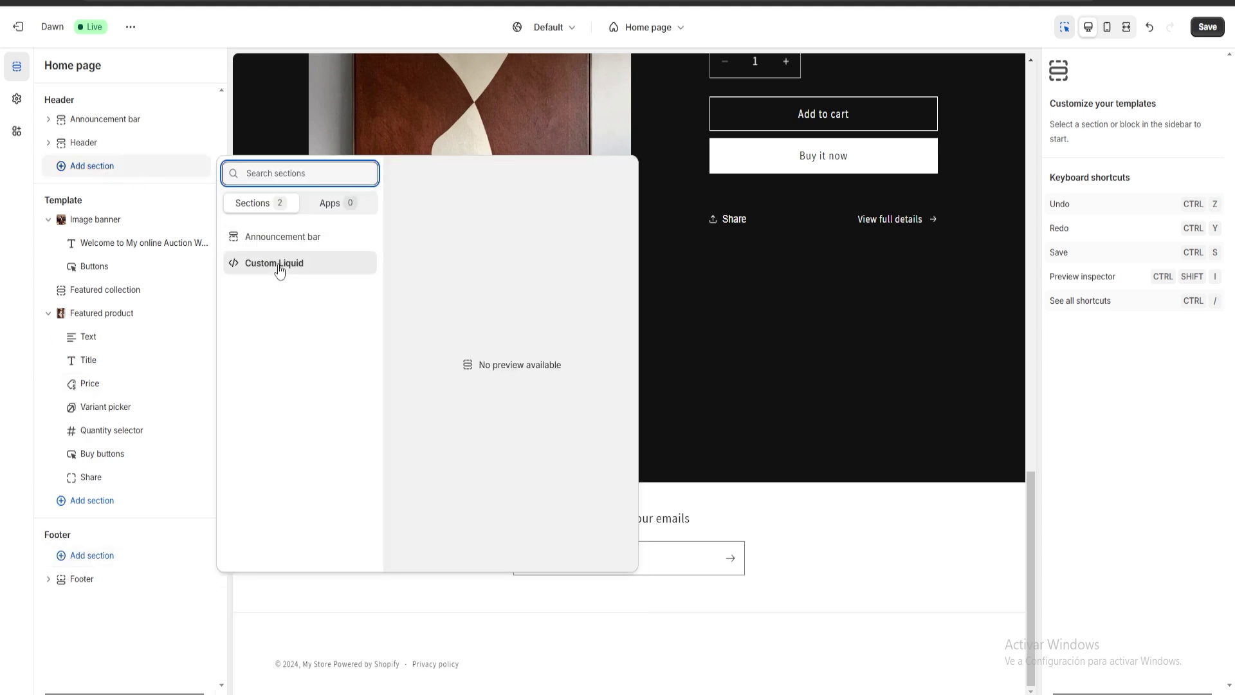
left_click(709, 455)
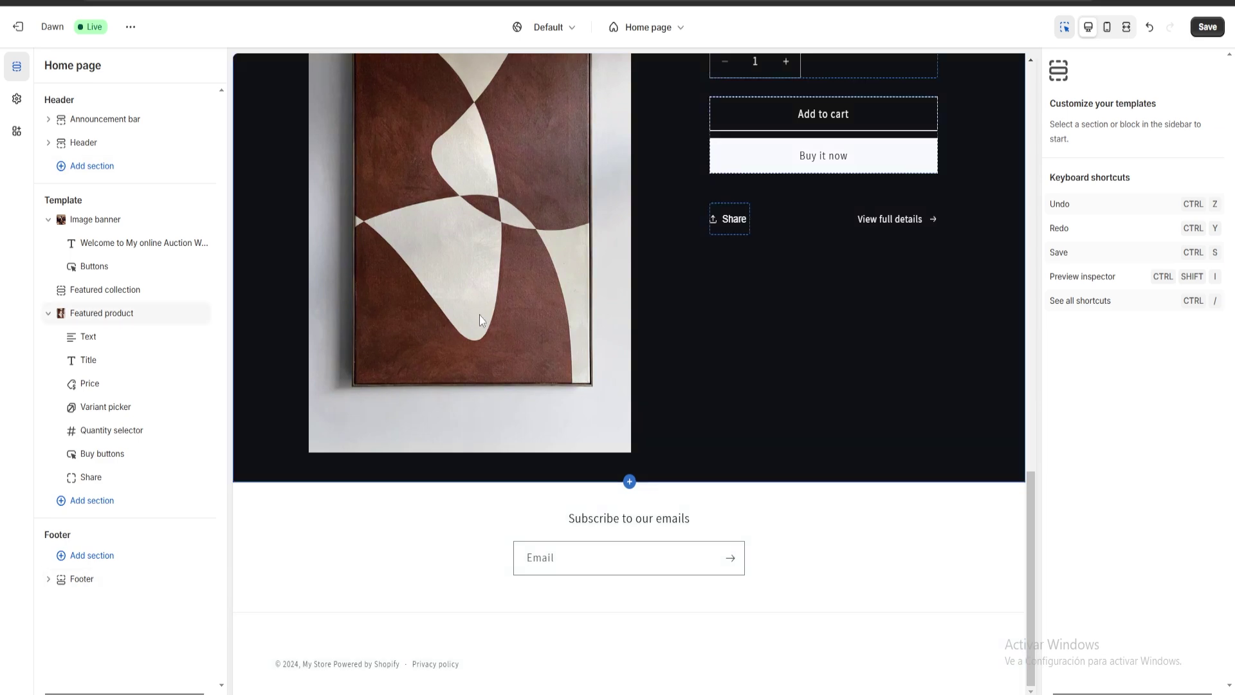
Save the customized home page, leave the theme editor and open the admin home page with the setup guide.
scroll(480, 319, "up", 15)
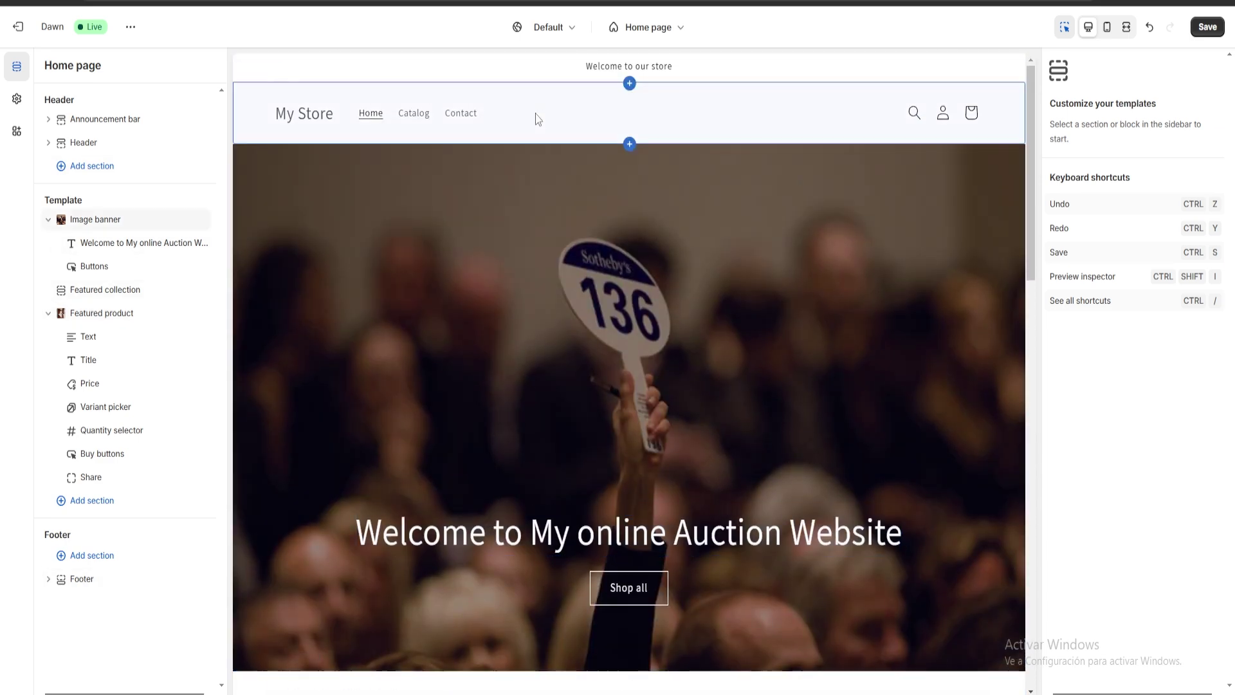
left_click(537, 120)
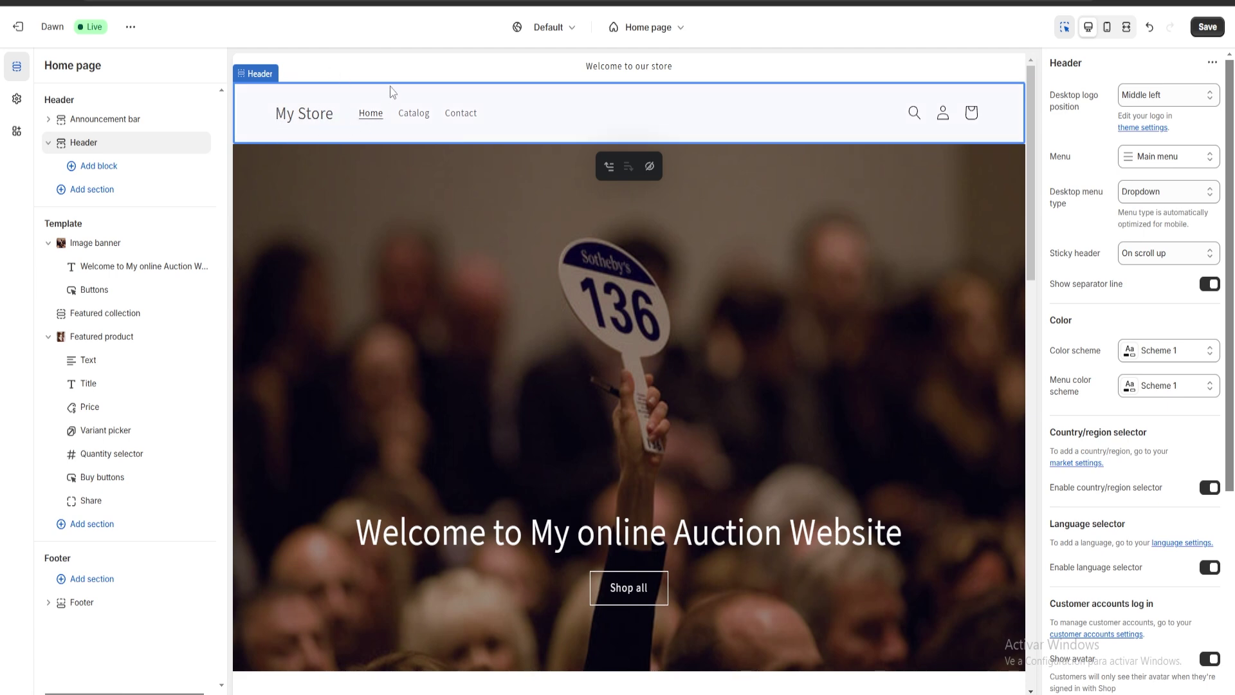
left_click(1207, 26)
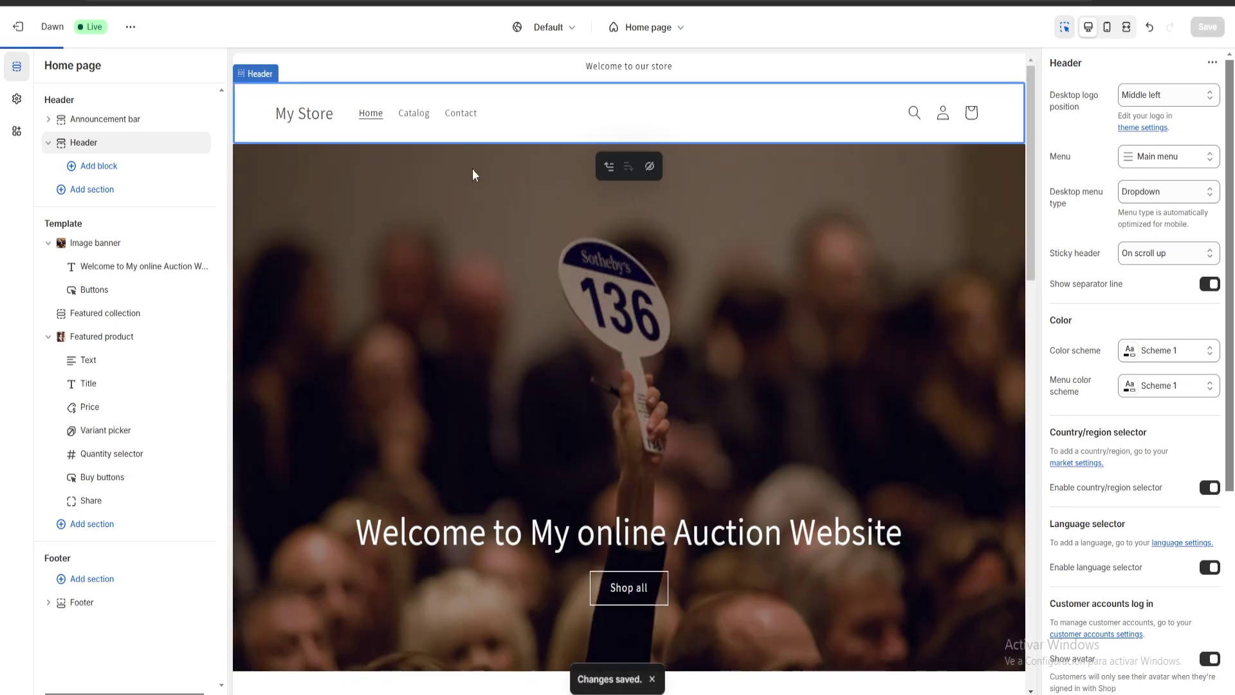
left_click(18, 27)
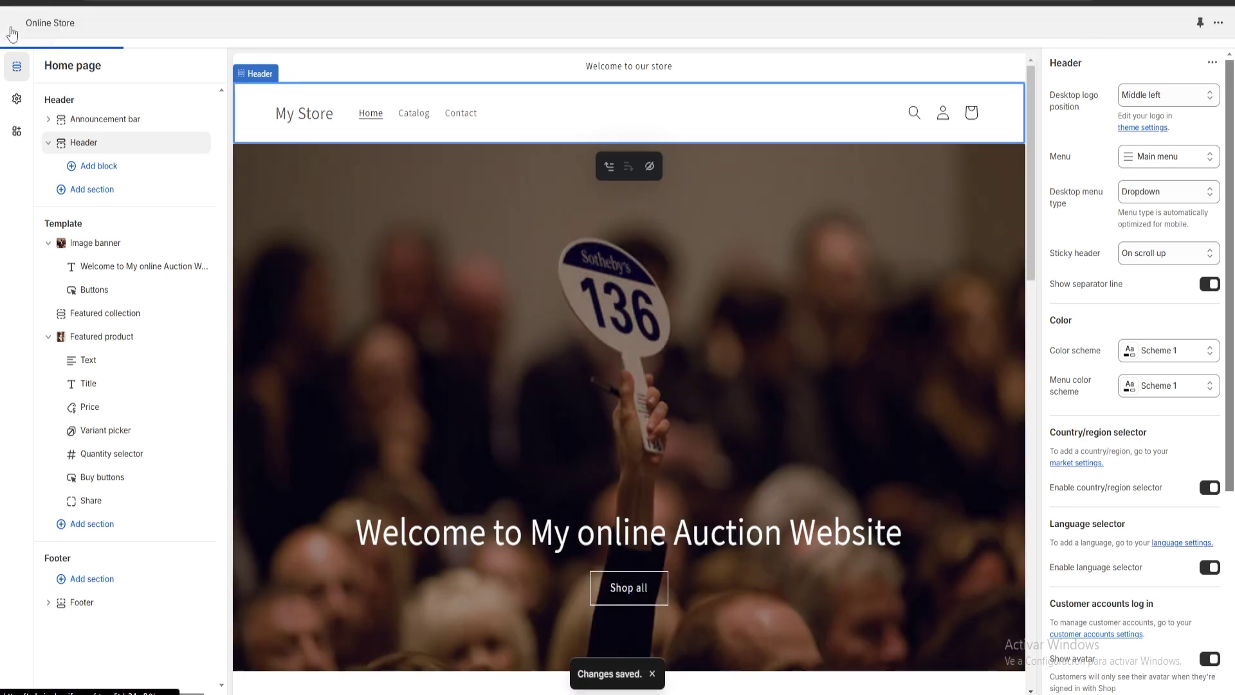
left_click(64, 70)
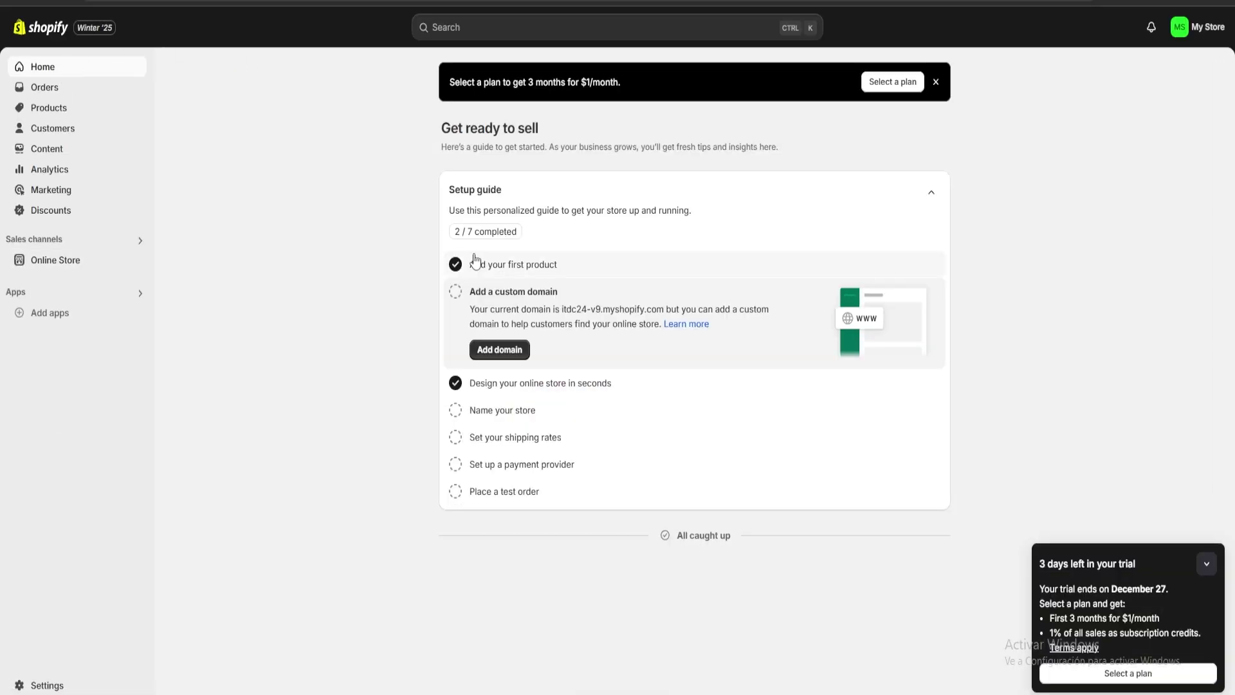
Rename the store Online Auction through the setup guide's Name your store task, save the profile and close the settings.
left_click(499, 413)
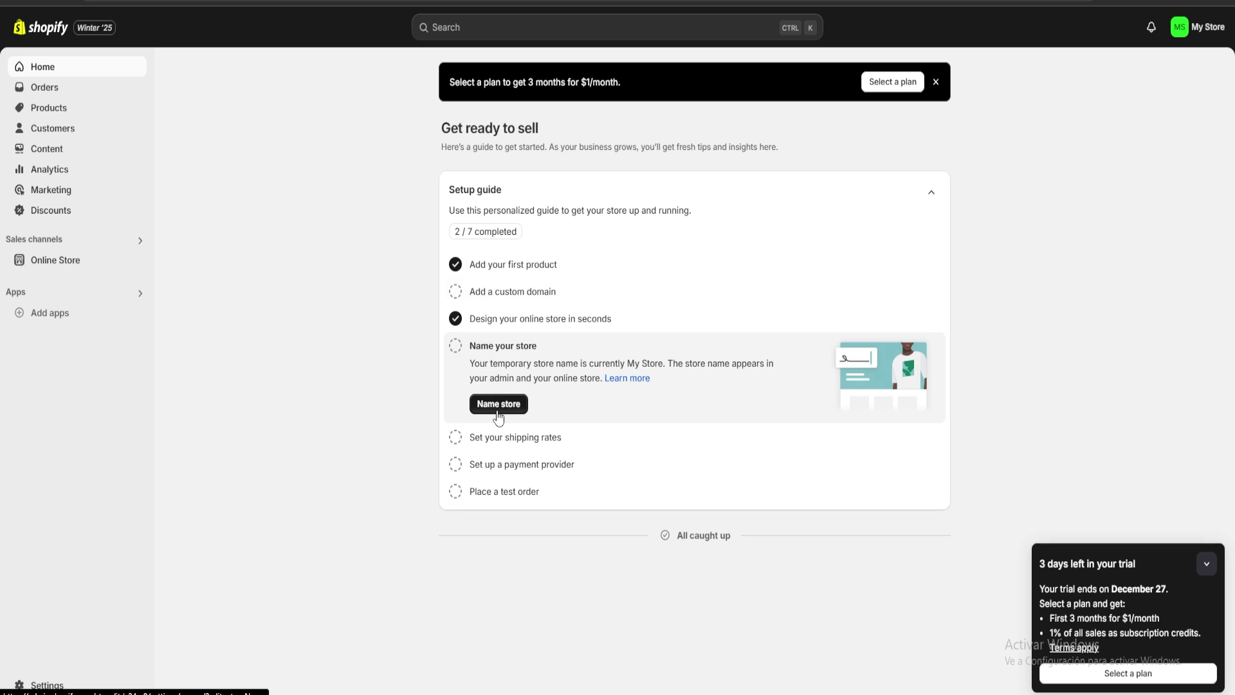
left_click(499, 405)
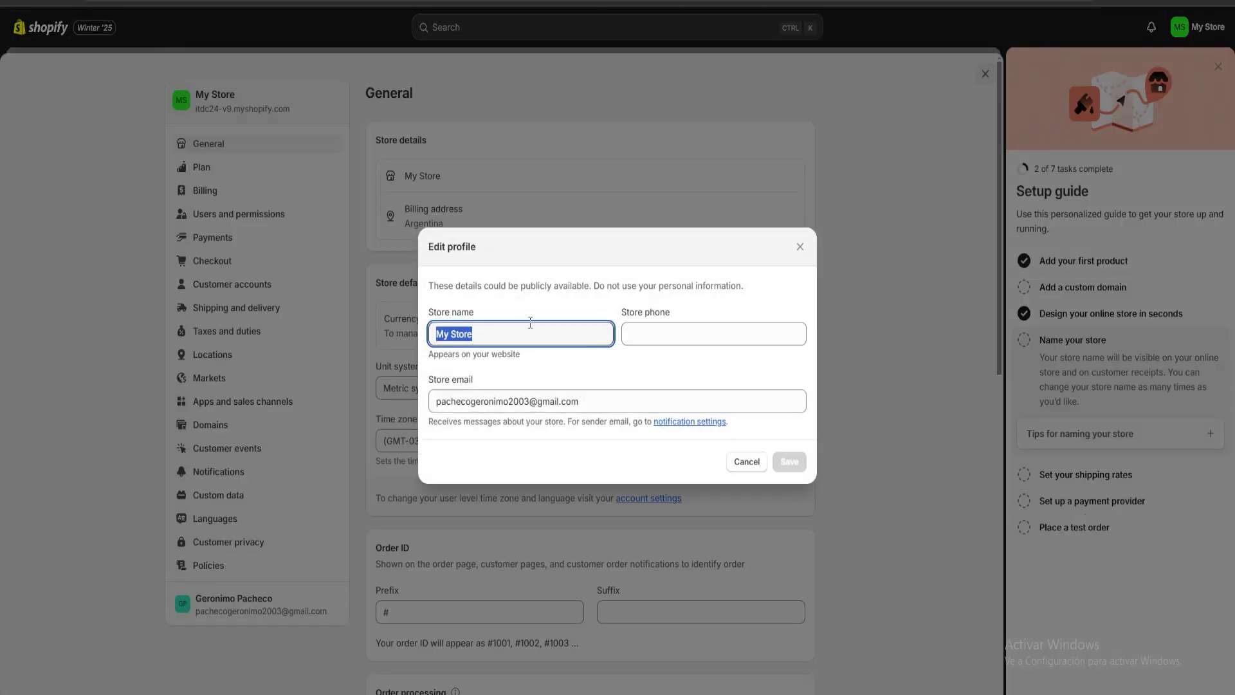
key("BackSpace")
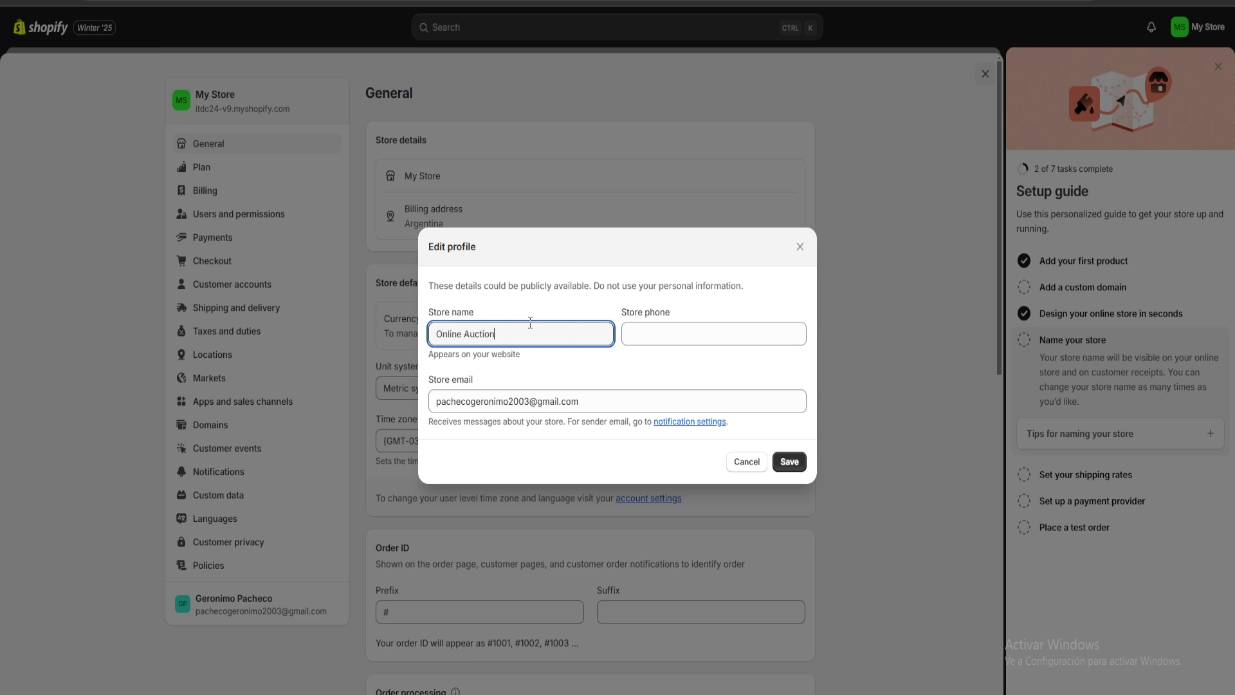
left_click(789, 461)
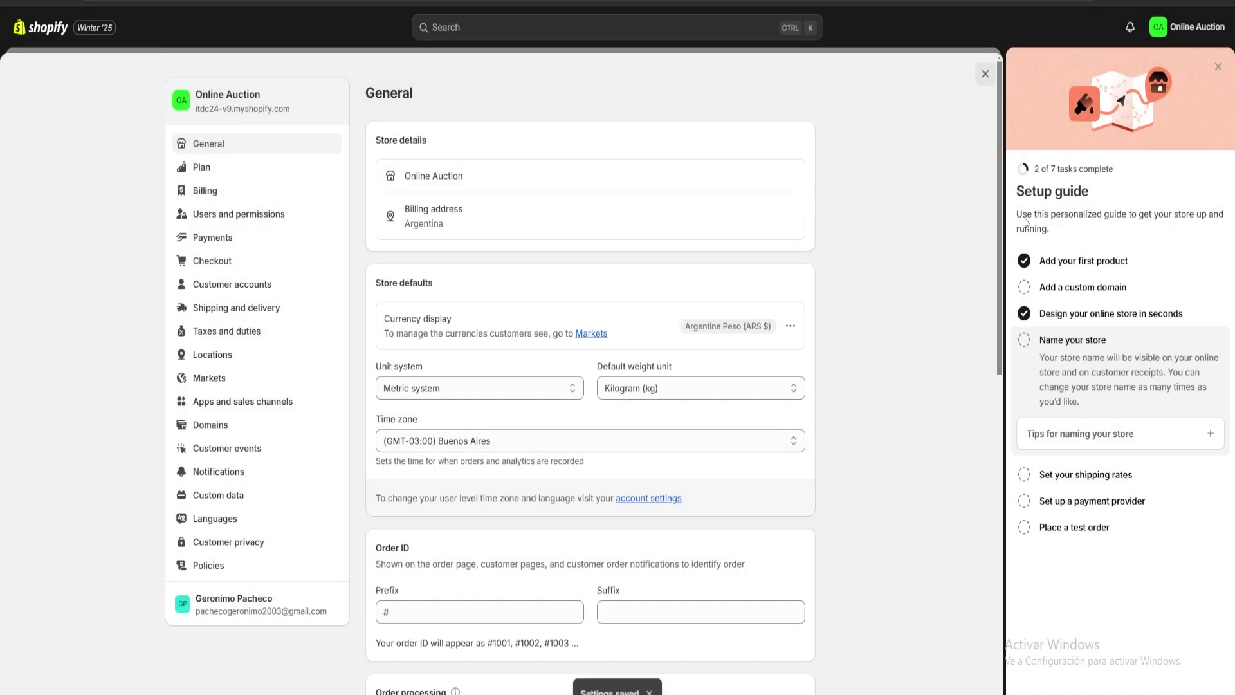
left_click(985, 73)
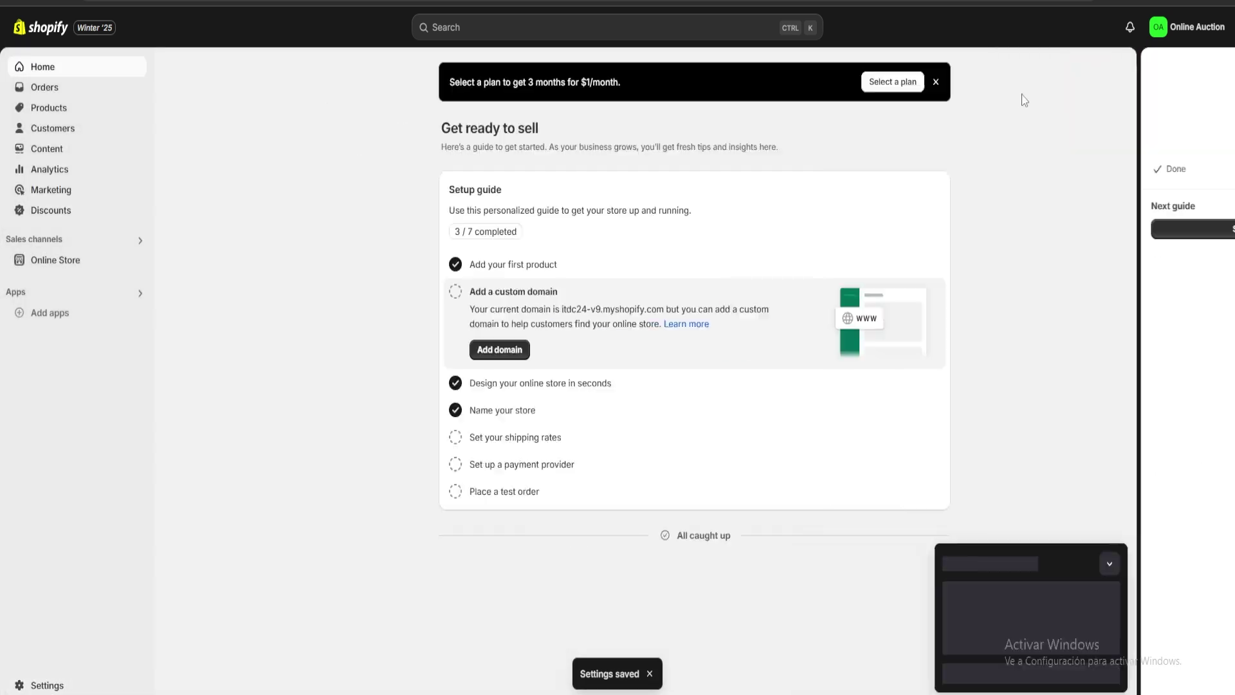
Preview the current Dawn theme from the online store's themes page, review the whole home page and close the preview.
left_click(58, 260)
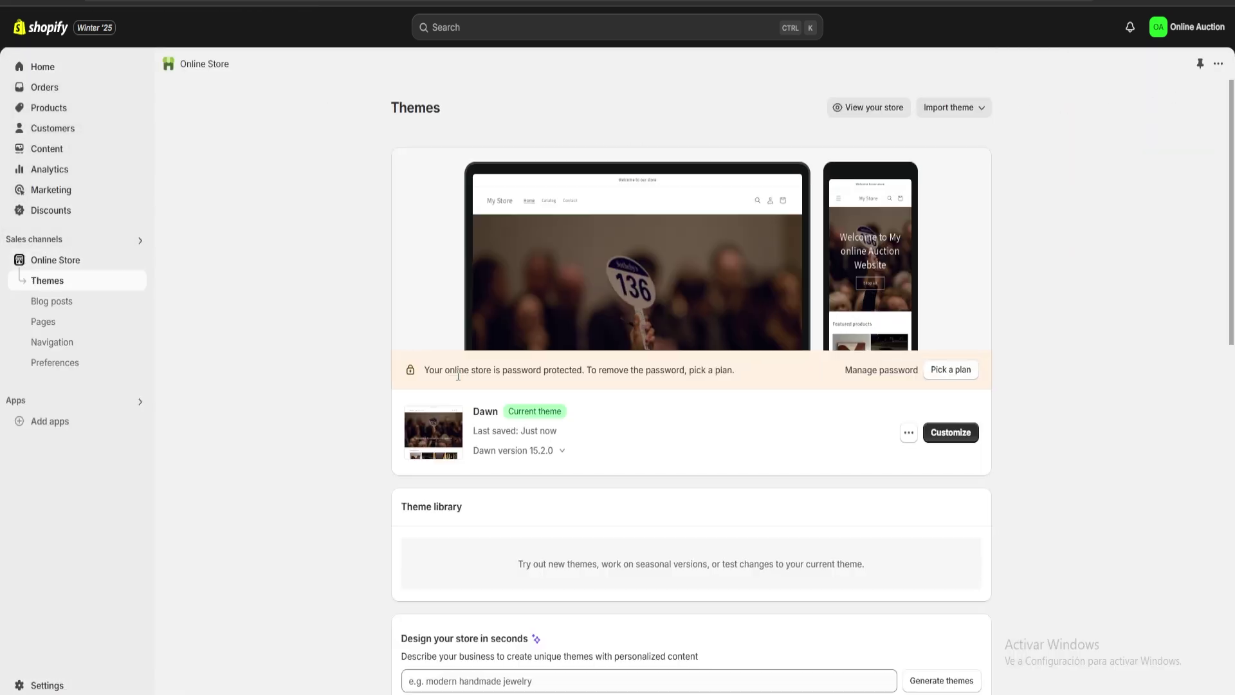
left_click(908, 435)
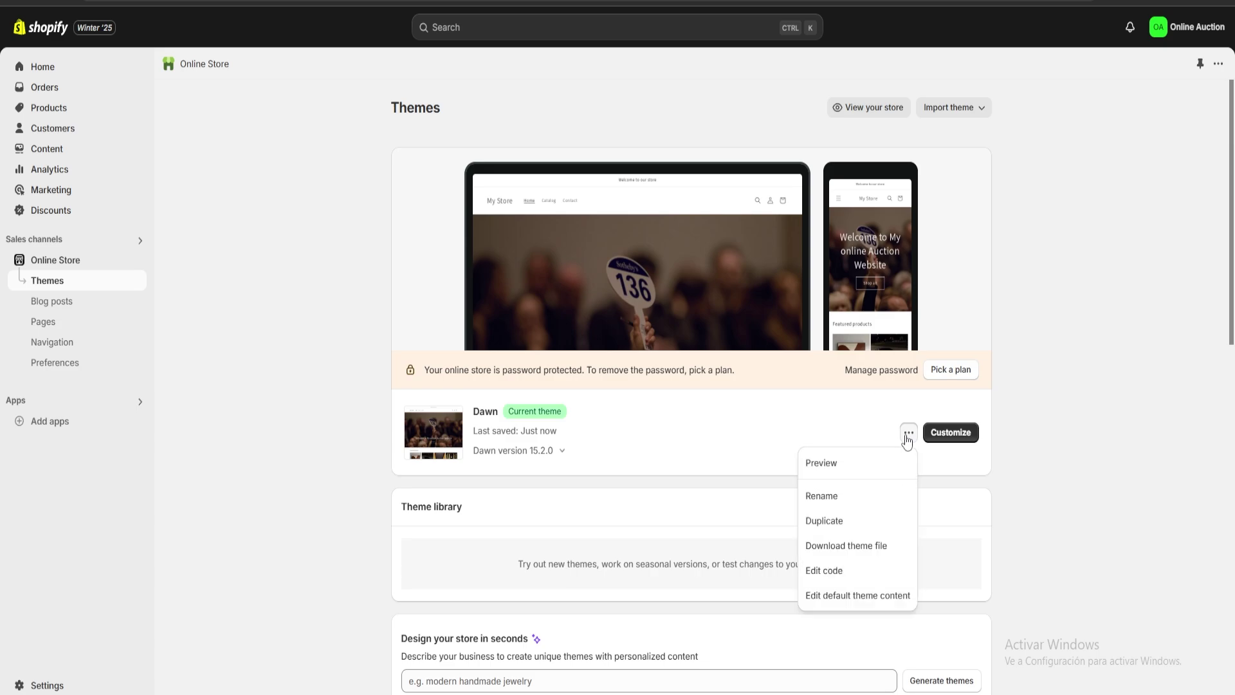
left_click(812, 462)
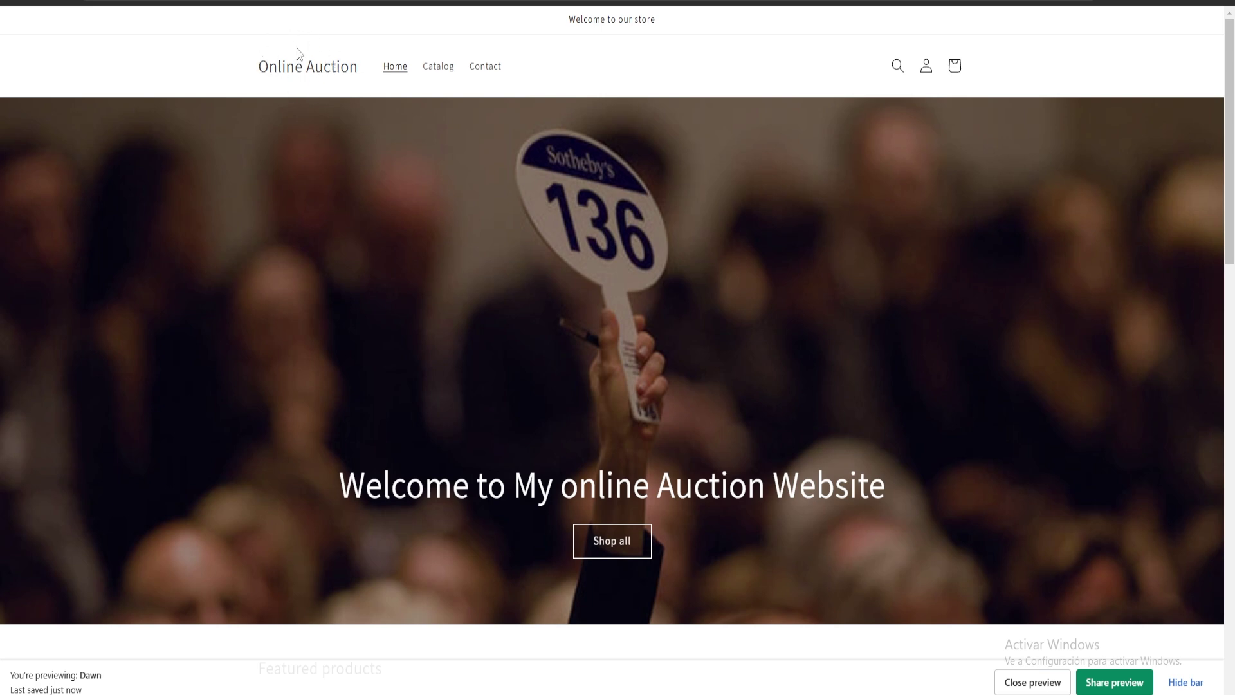
scroll(592, 334, "down", 9)
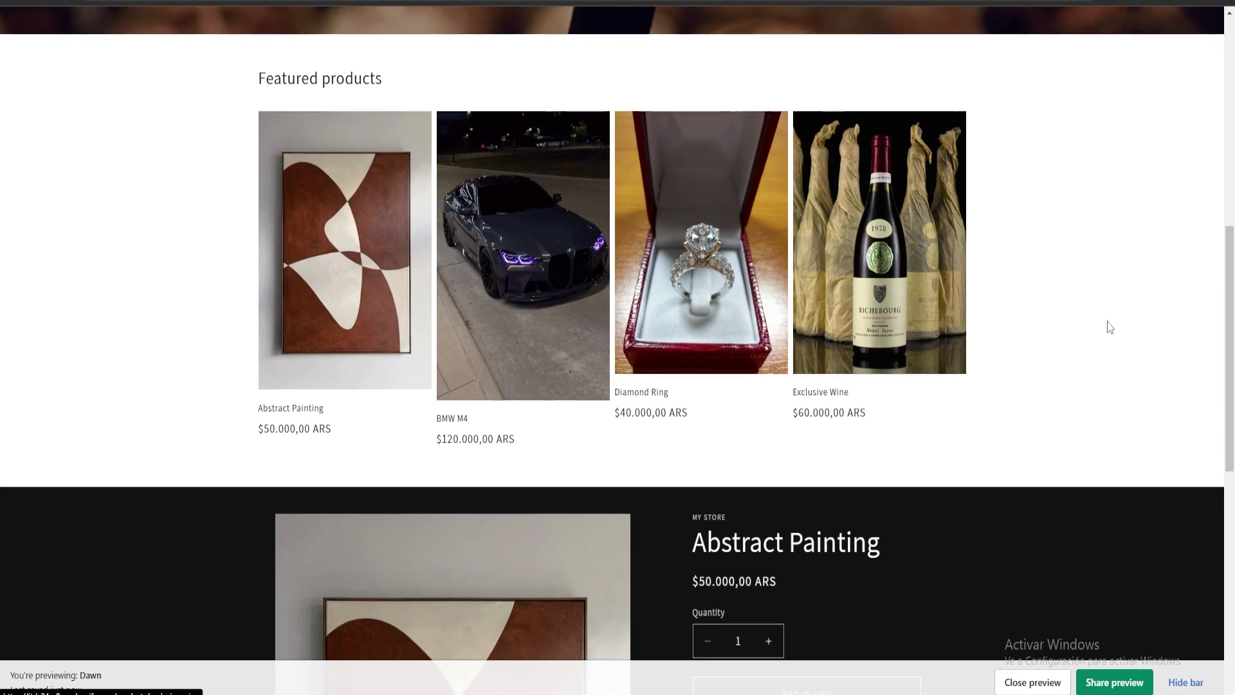
scroll(1106, 320, "down", 8)
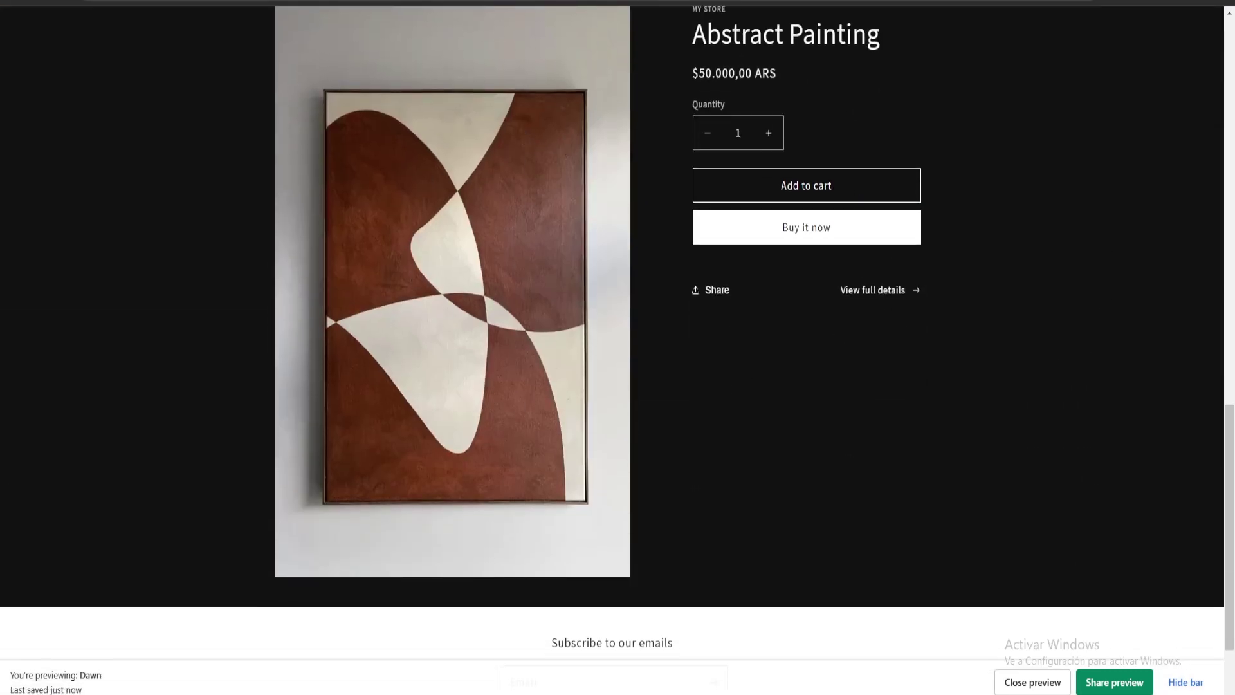
key("ctrl+w")
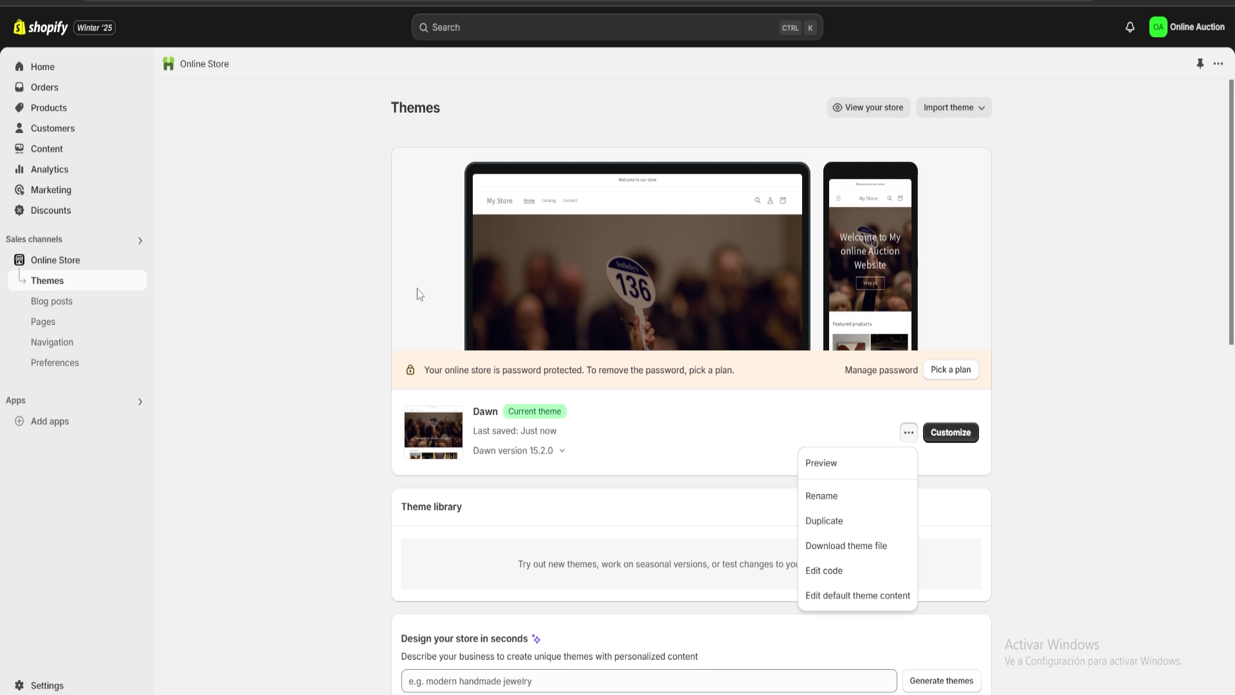
left_click(341, 256)
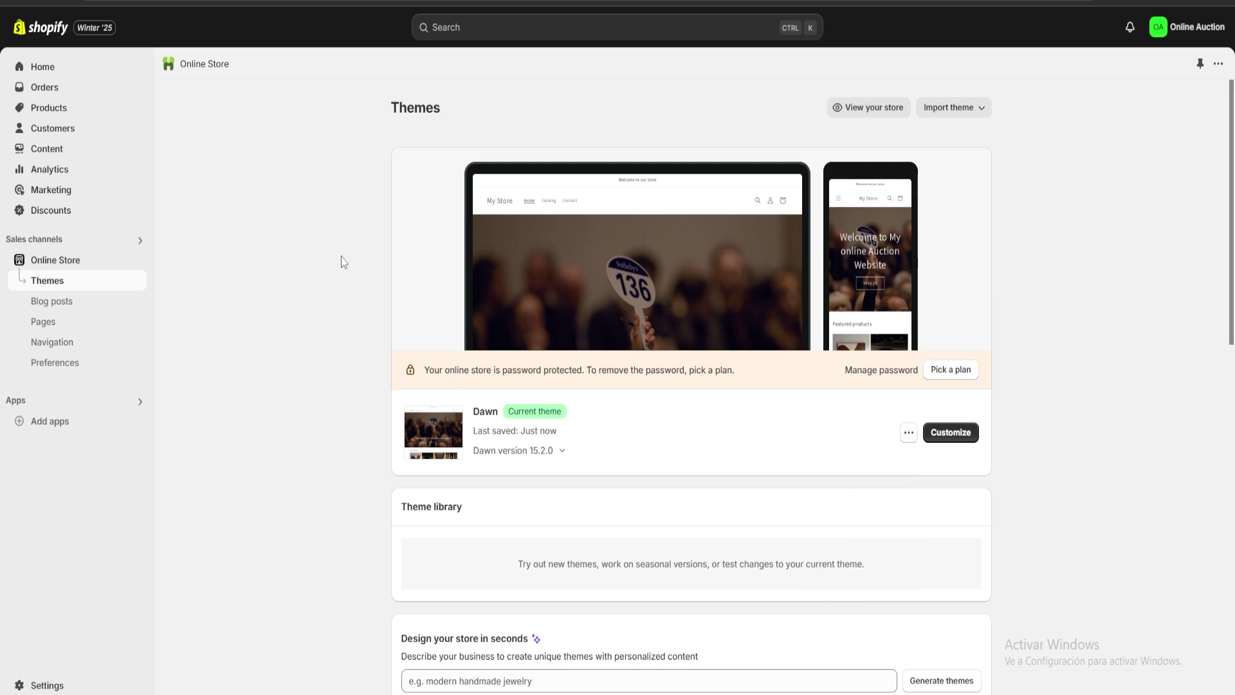
Examine the store's Analytics dashboard, including its sales, orders, conversion, customer, session and traffic reports.
left_click(48, 171)
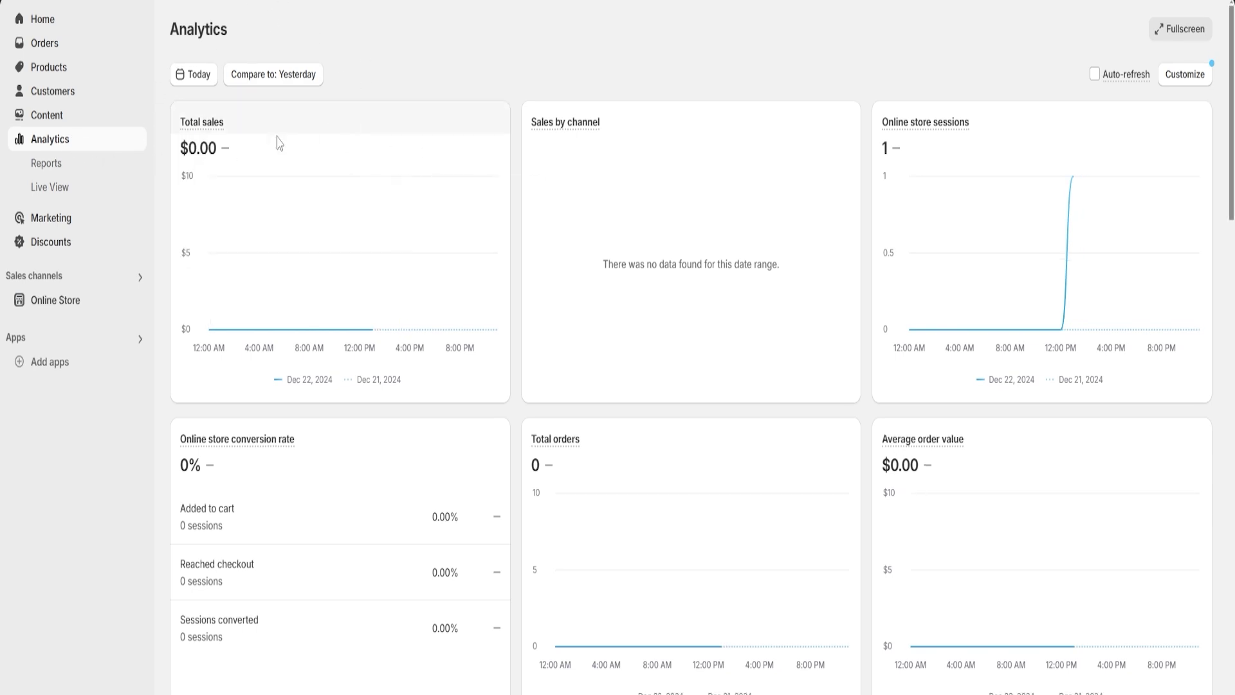
left_click_drag(193, 121, 258, 127)
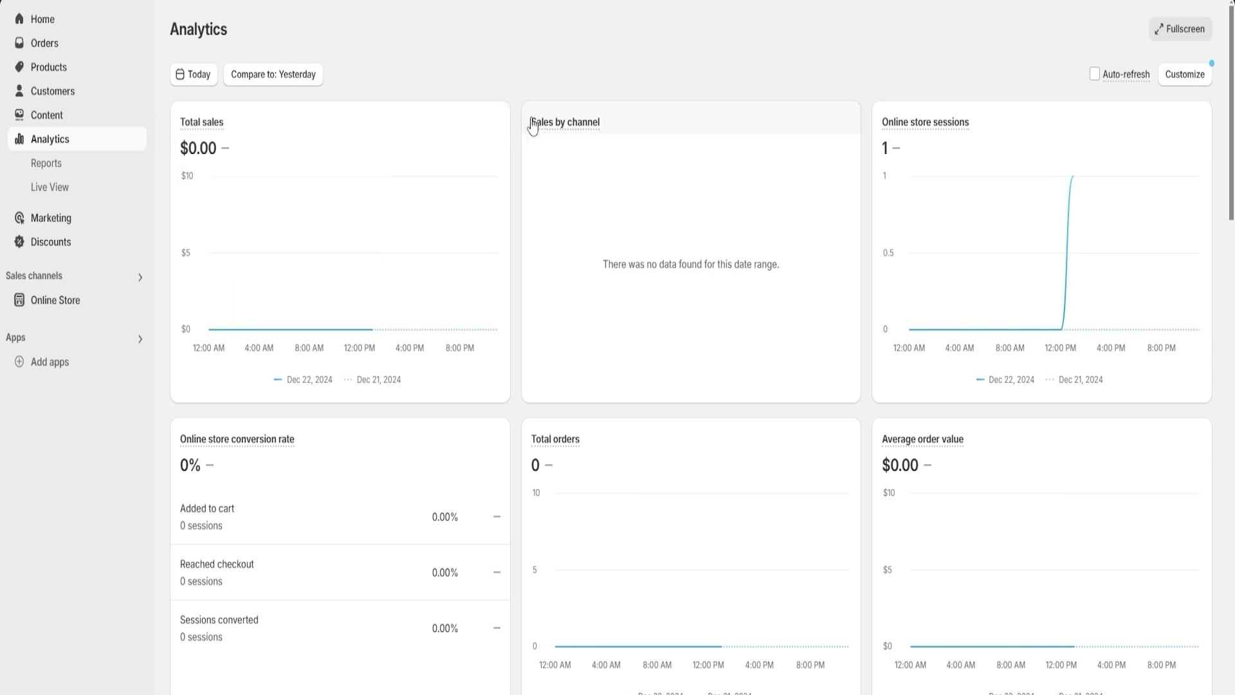
mouse_move(563, 129)
mouse_move(558, 443)
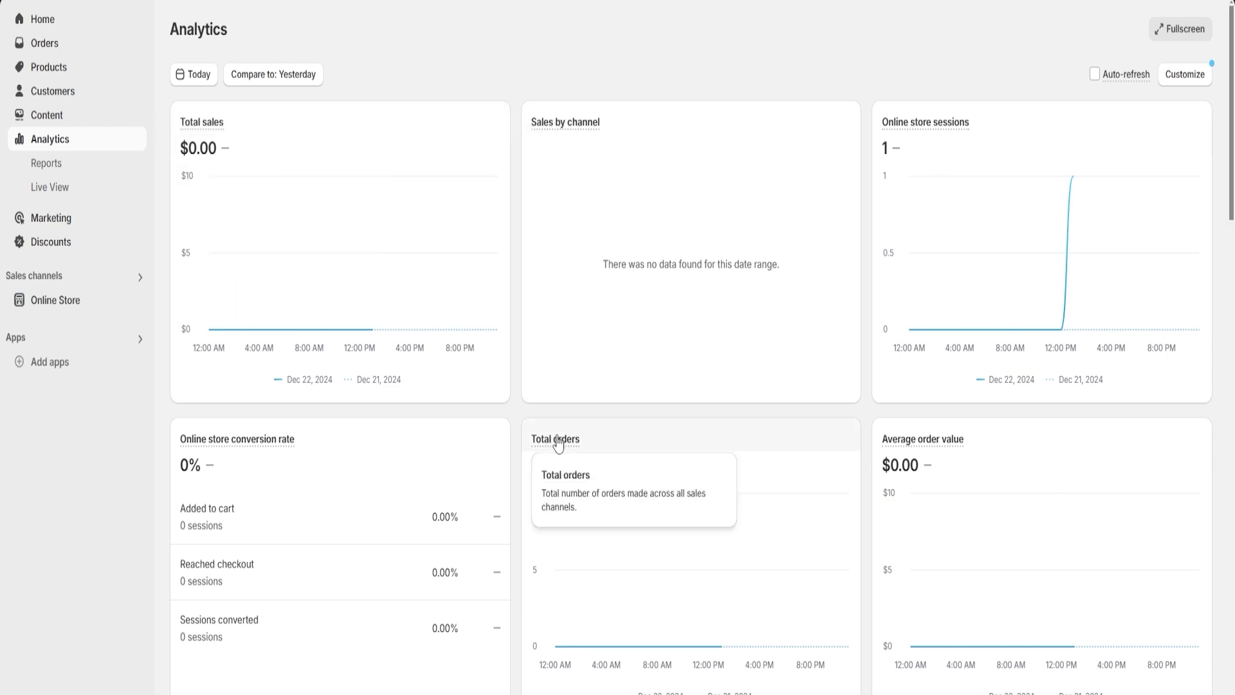
scroll(897, 341, "down", 5)
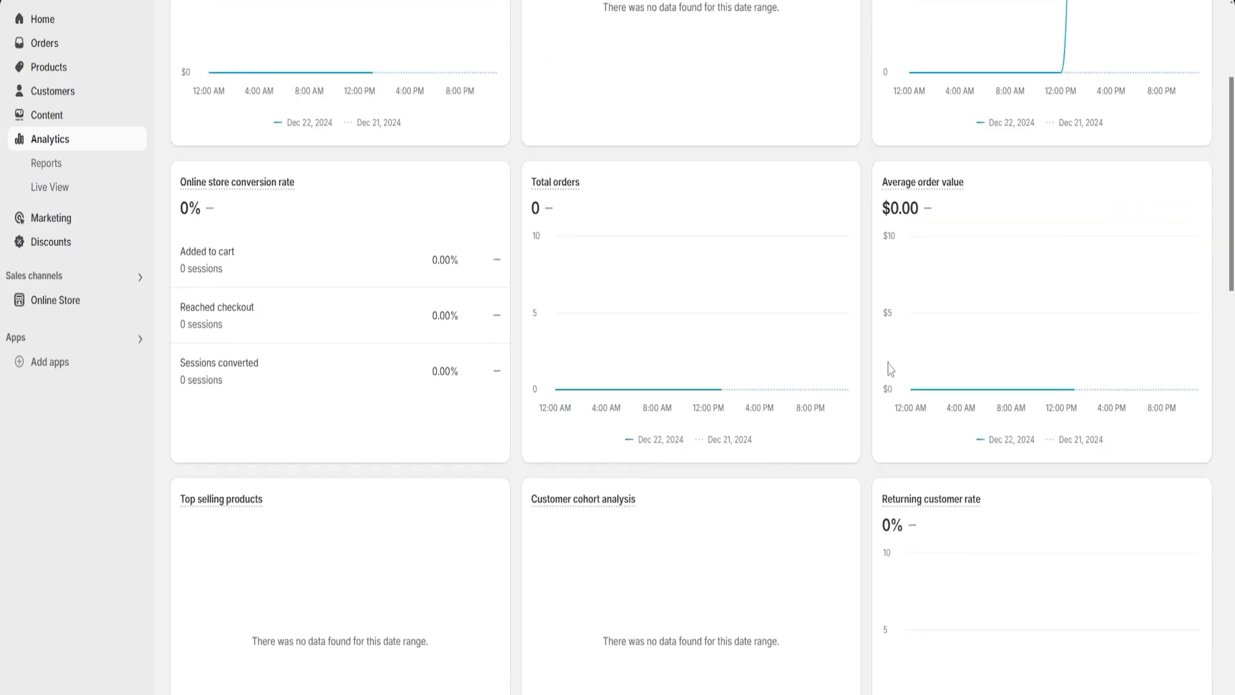
scroll(862, 326, "down", 2)
scroll(863, 328, "up", 6)
scroll(865, 329, "down", 10)
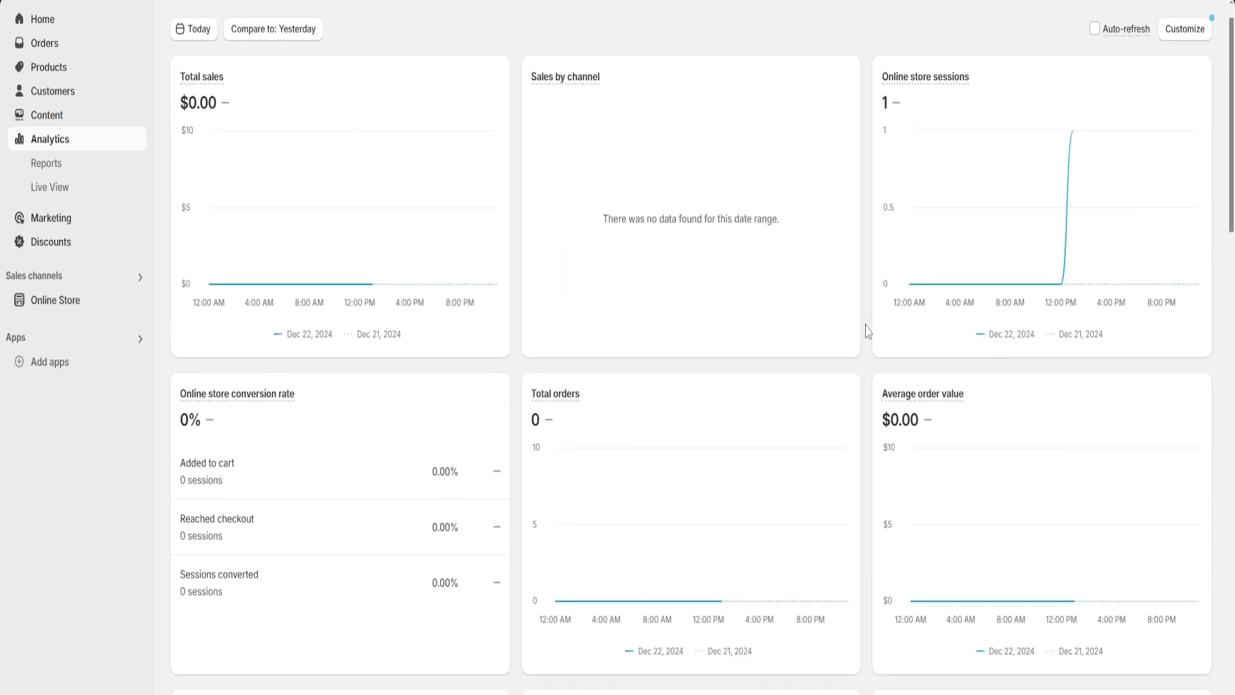
scroll(866, 331, "down", 6)
scroll(867, 331, "up", 8)
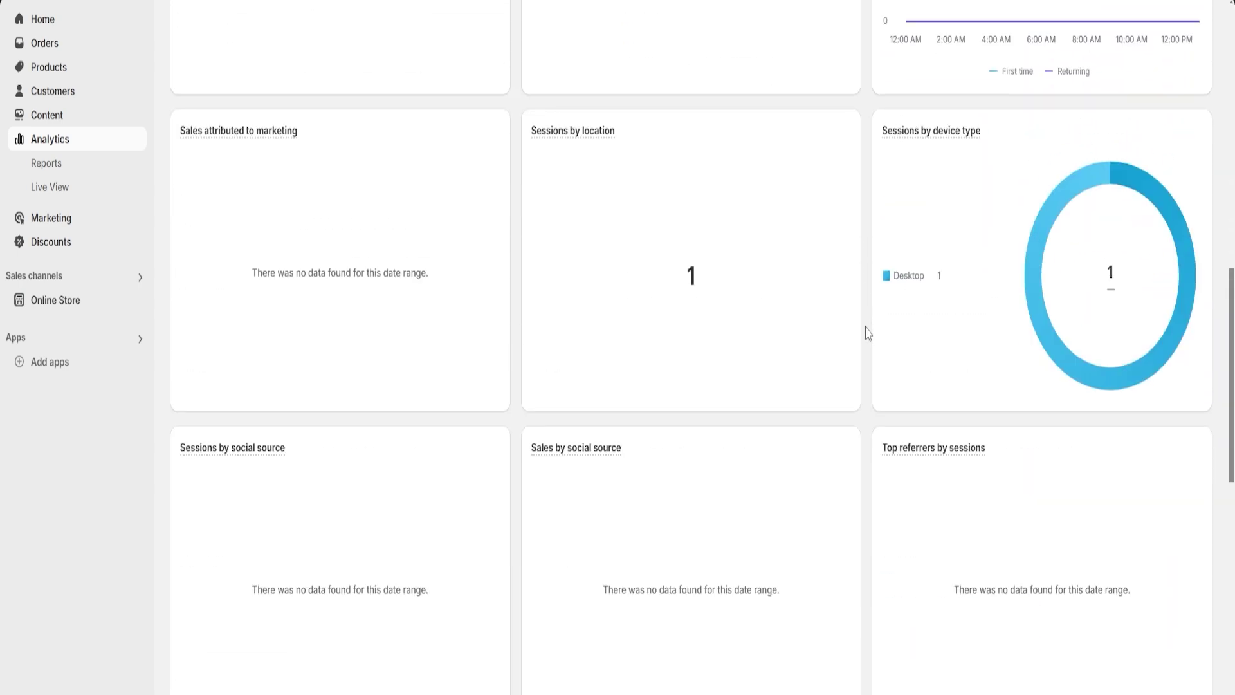
scroll(867, 332, "up", 9)
scroll(868, 333, "down", 9)
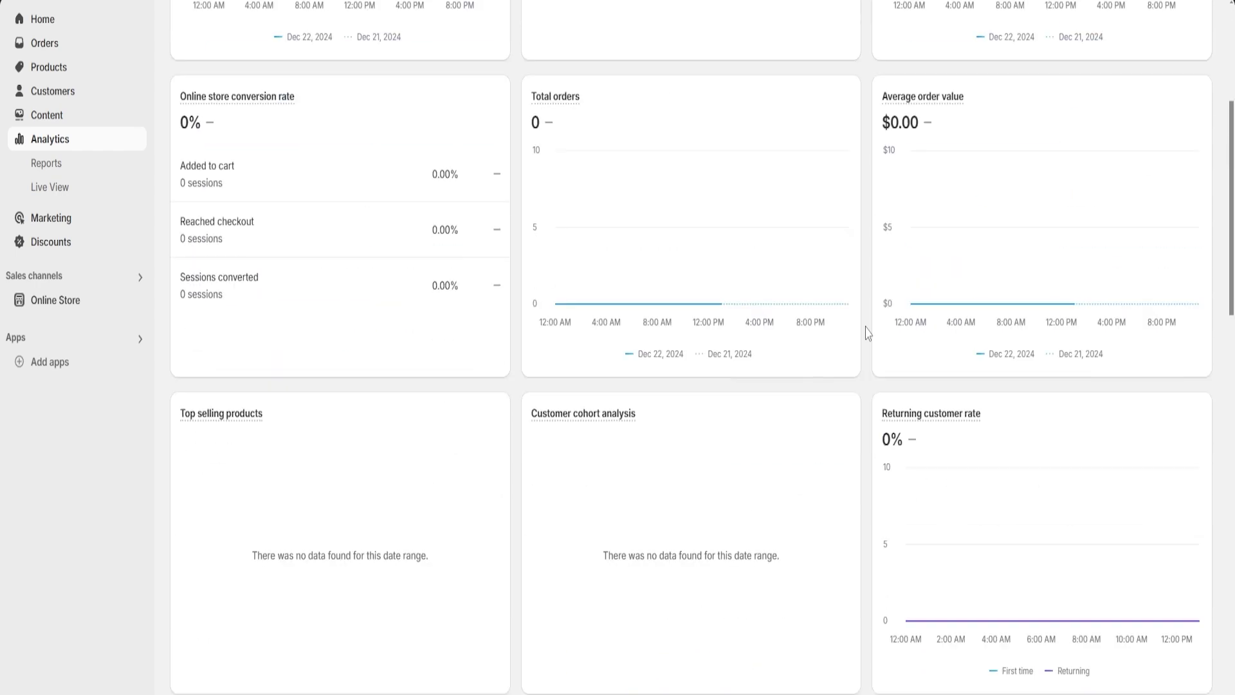
scroll(868, 333, "down", 15)
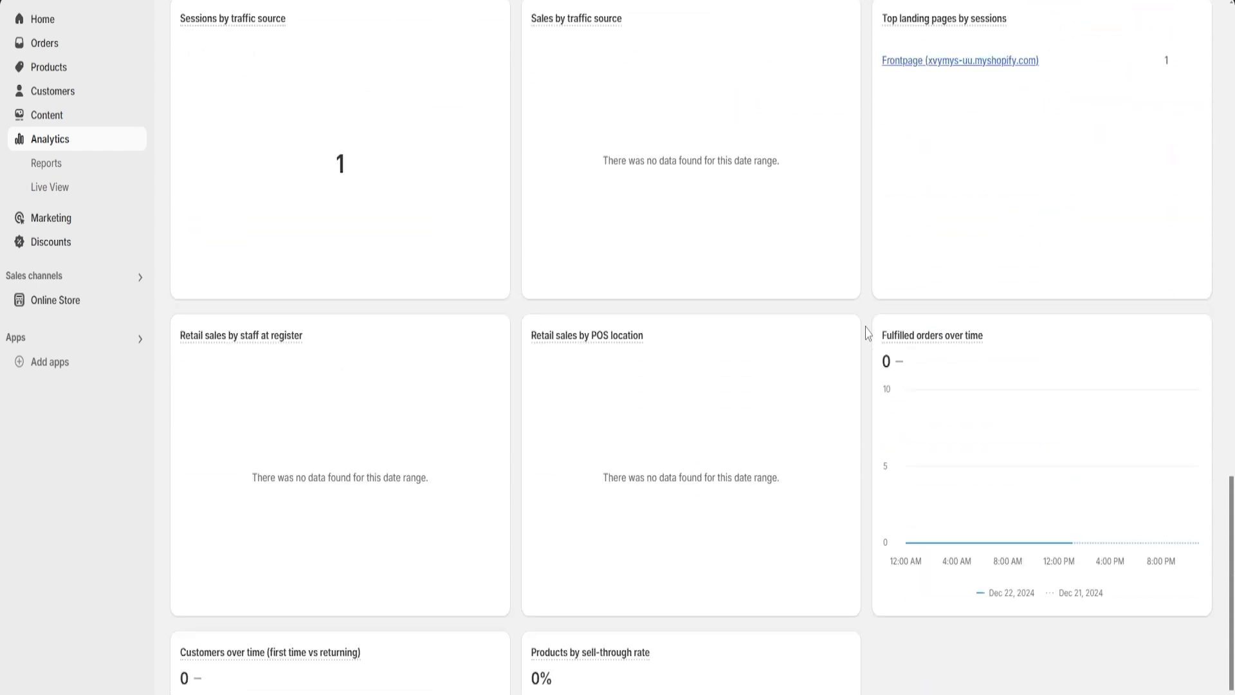
scroll(868, 332, "up", 5)
scroll(867, 332, "up", 20)
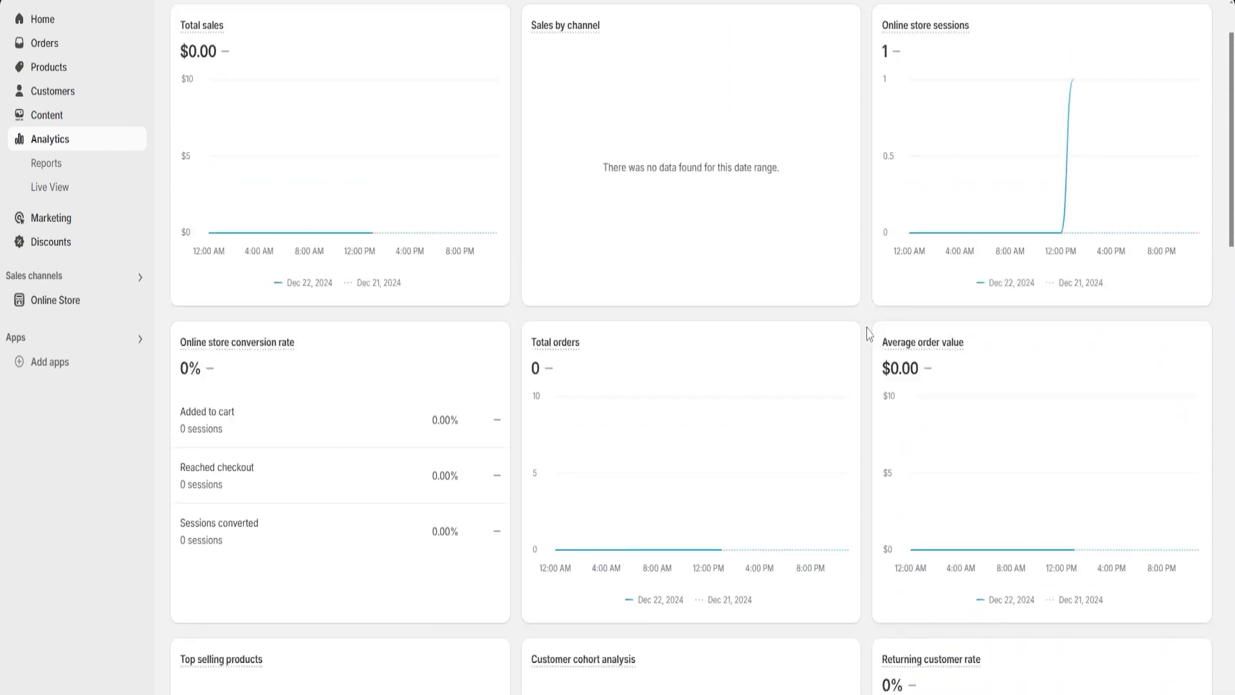
scroll(518, 220, "down", 13)
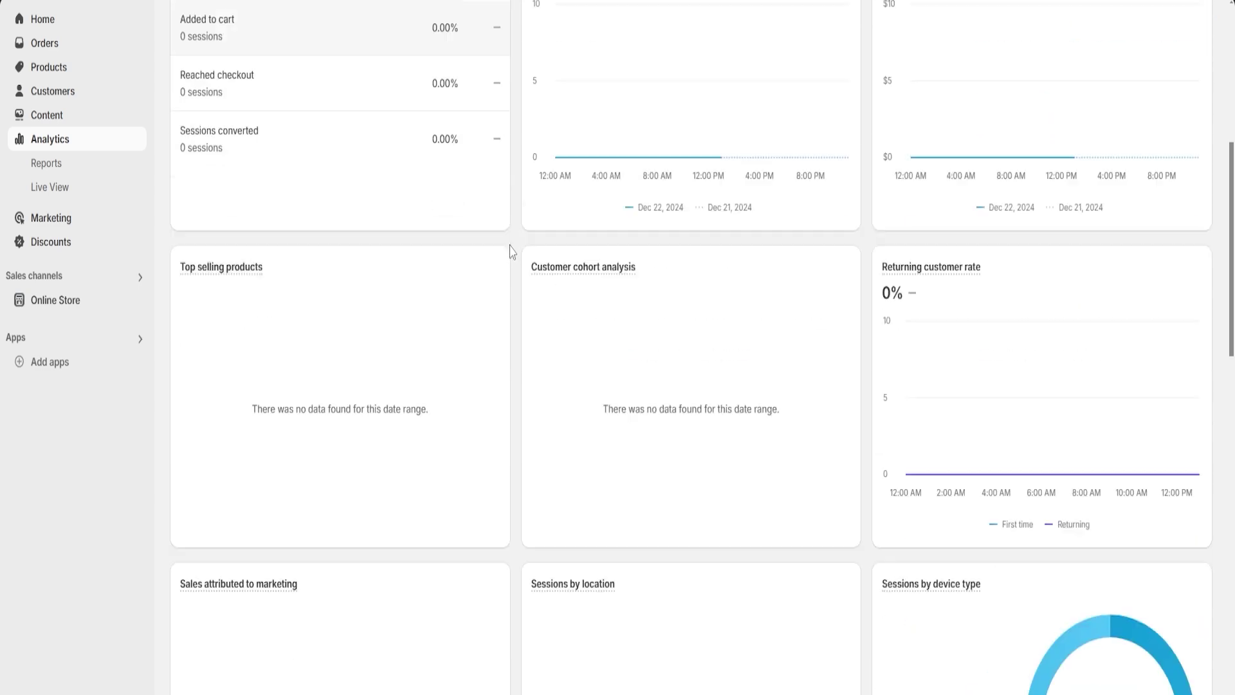
scroll(513, 255, "down", 7)
scroll(512, 257, "up", 13)
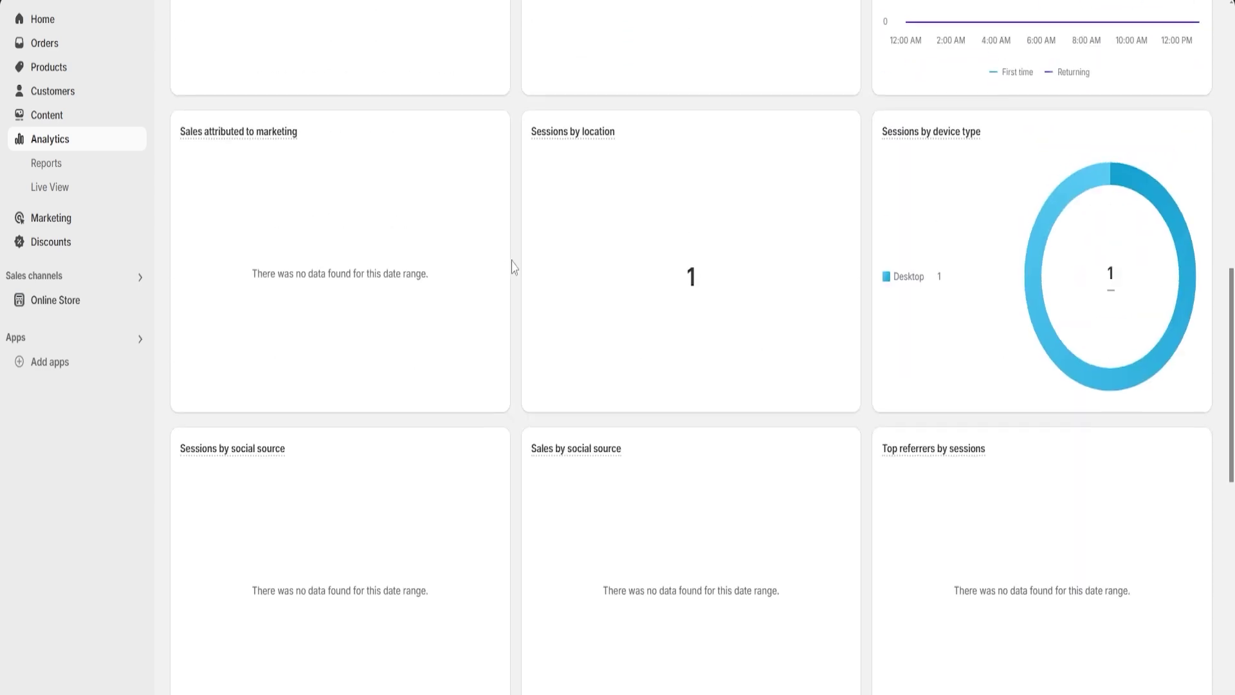
scroll(514, 266, "up", 8)
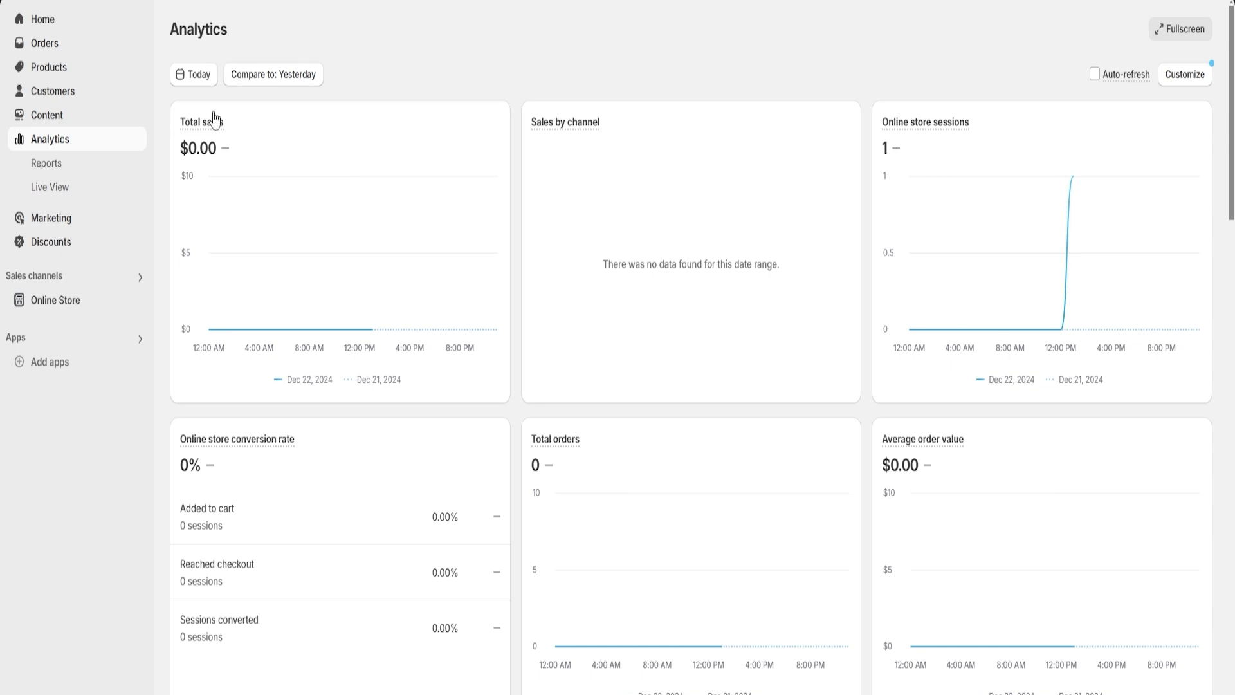
Start a new Amount off products discount from the store's Discounts page.
left_click(64, 242)
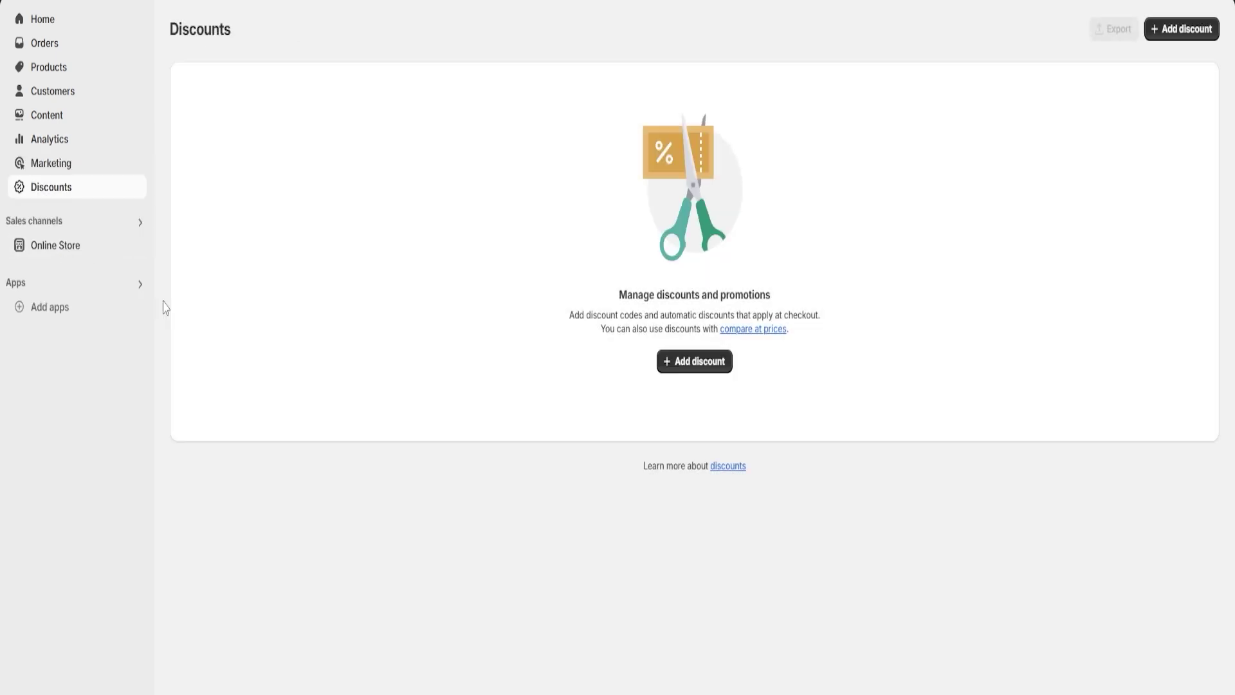
left_click(694, 366)
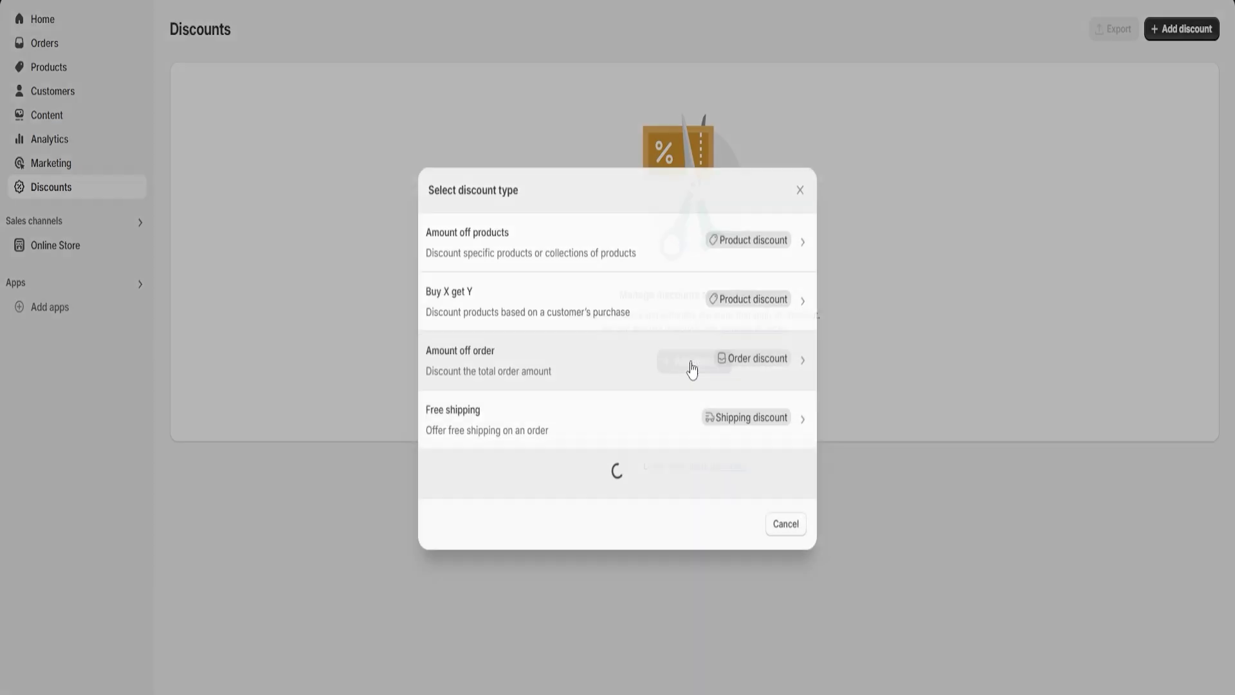
left_click(522, 267)
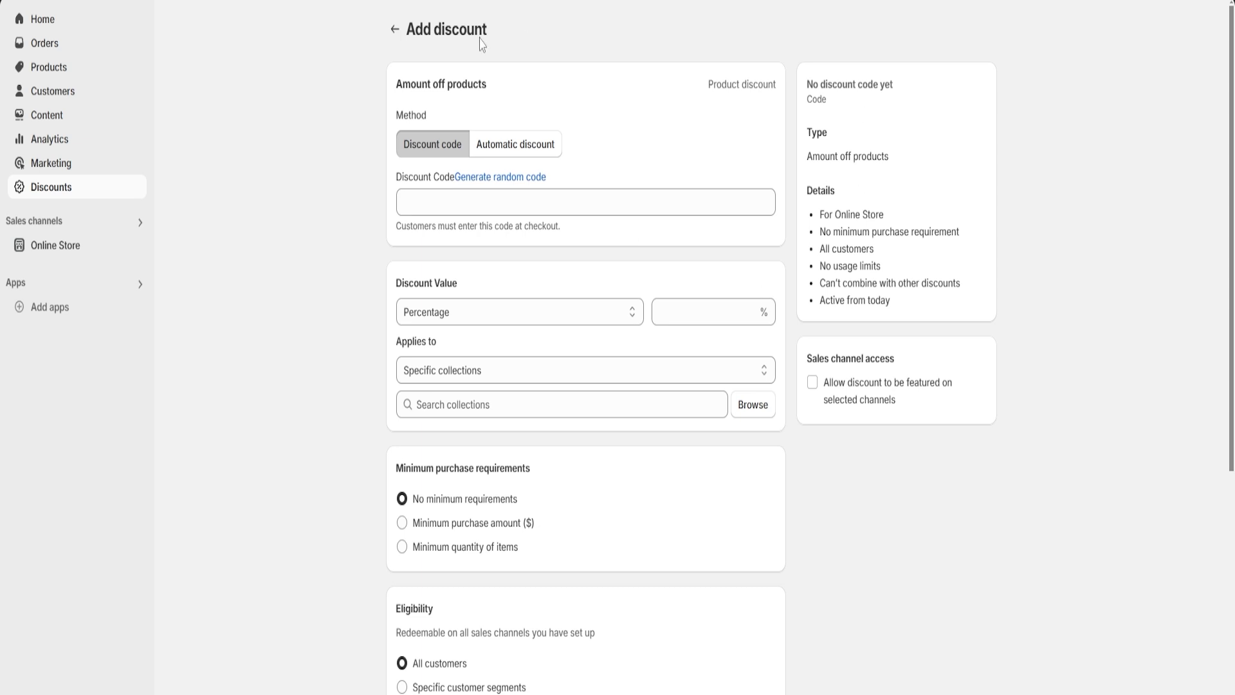
Enter code101 as the discount code customers must use at checkout.
left_click(515, 199)
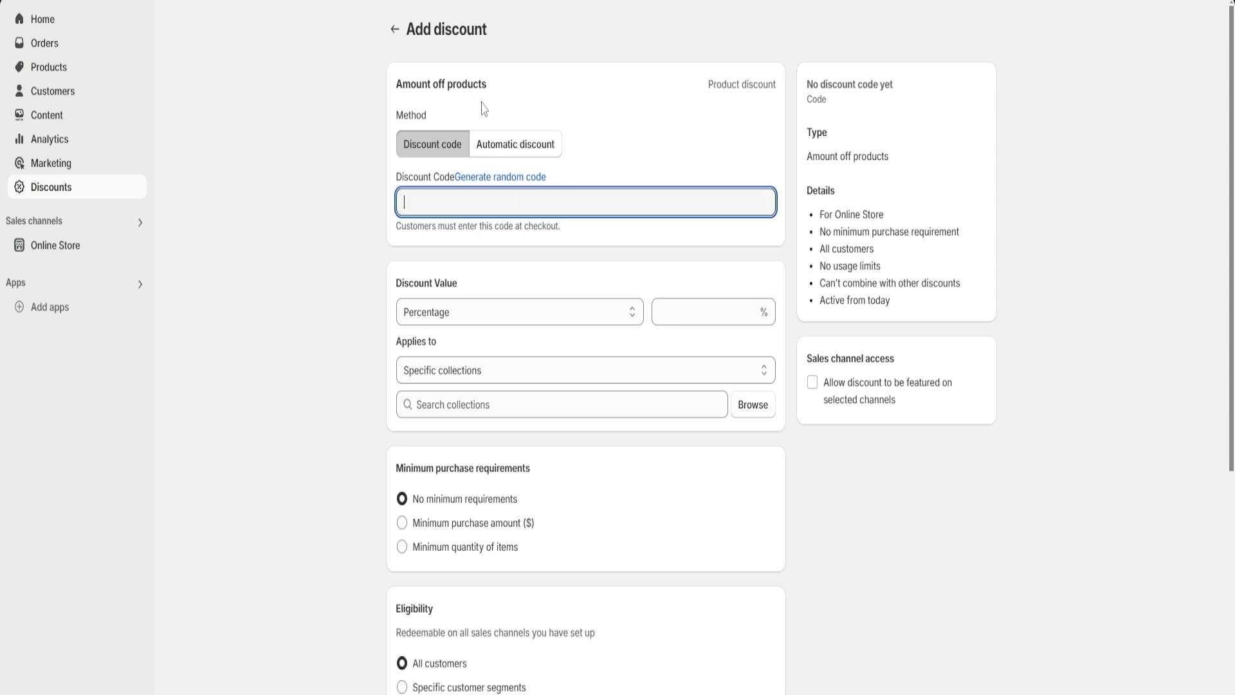
type("co")
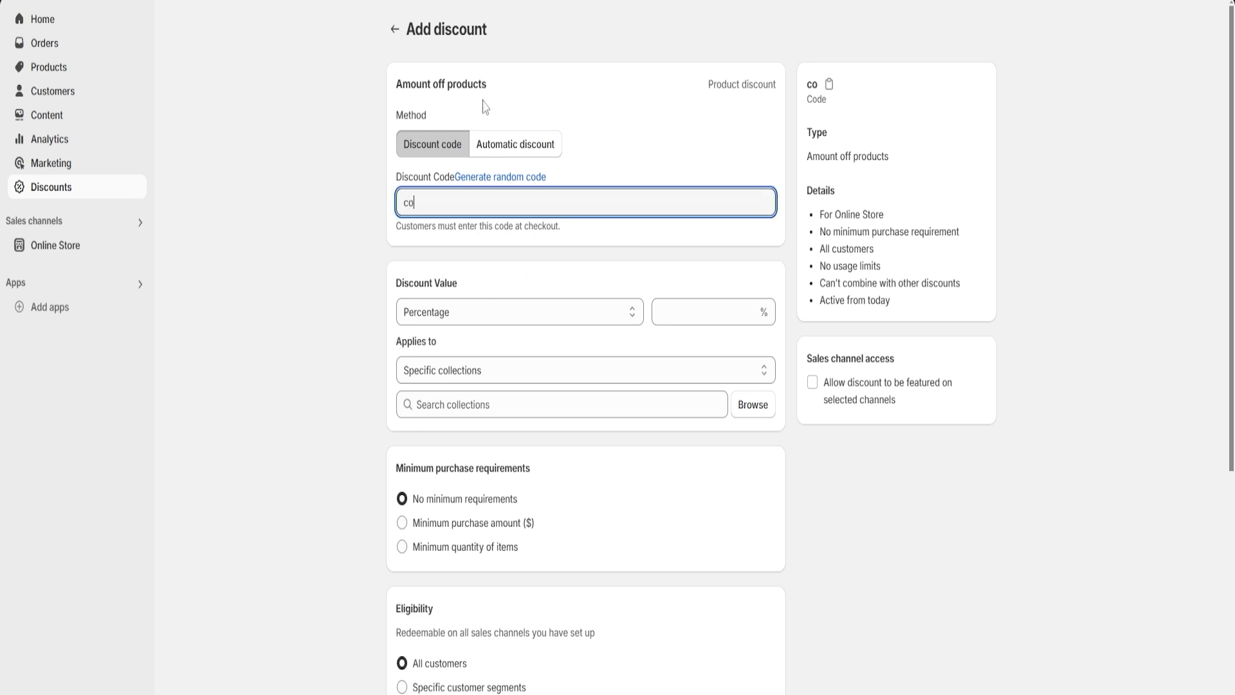
type("de101")
Generate a random discount code for the Amount off products discount.
left_click(517, 181)
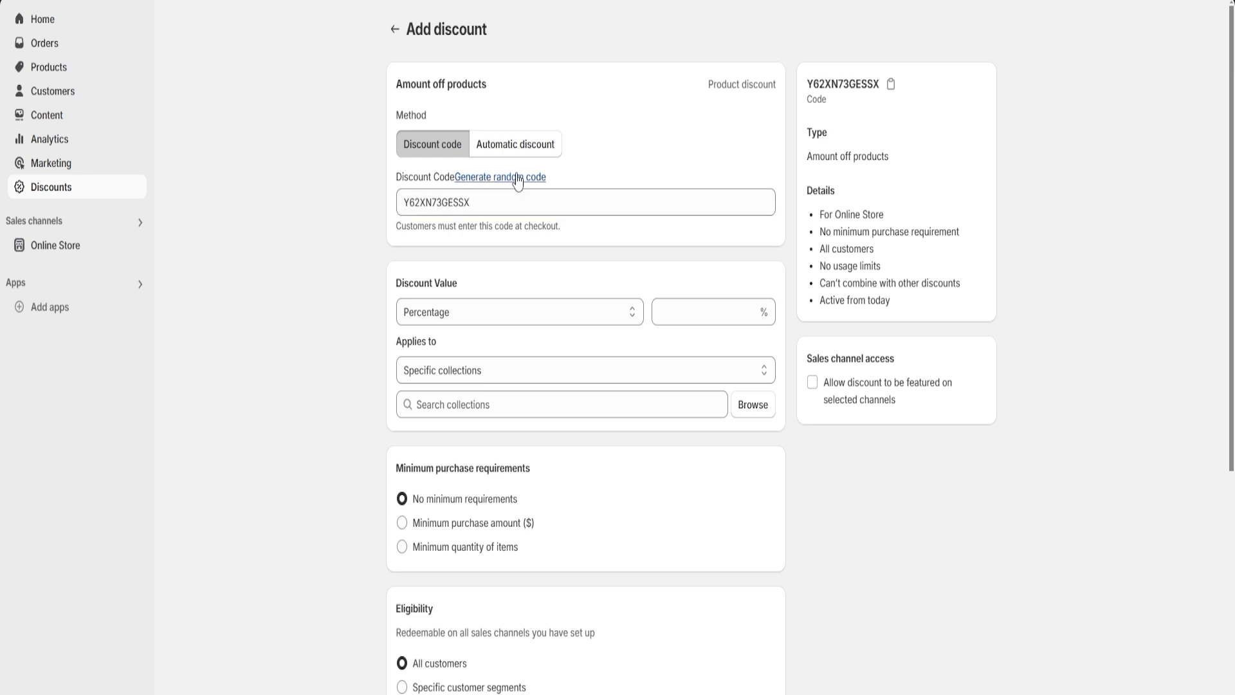
left_click(524, 203)
left_click(595, 160)
Set the discount value to a percentage of 10%.
scroll(636, 254, "down", 1)
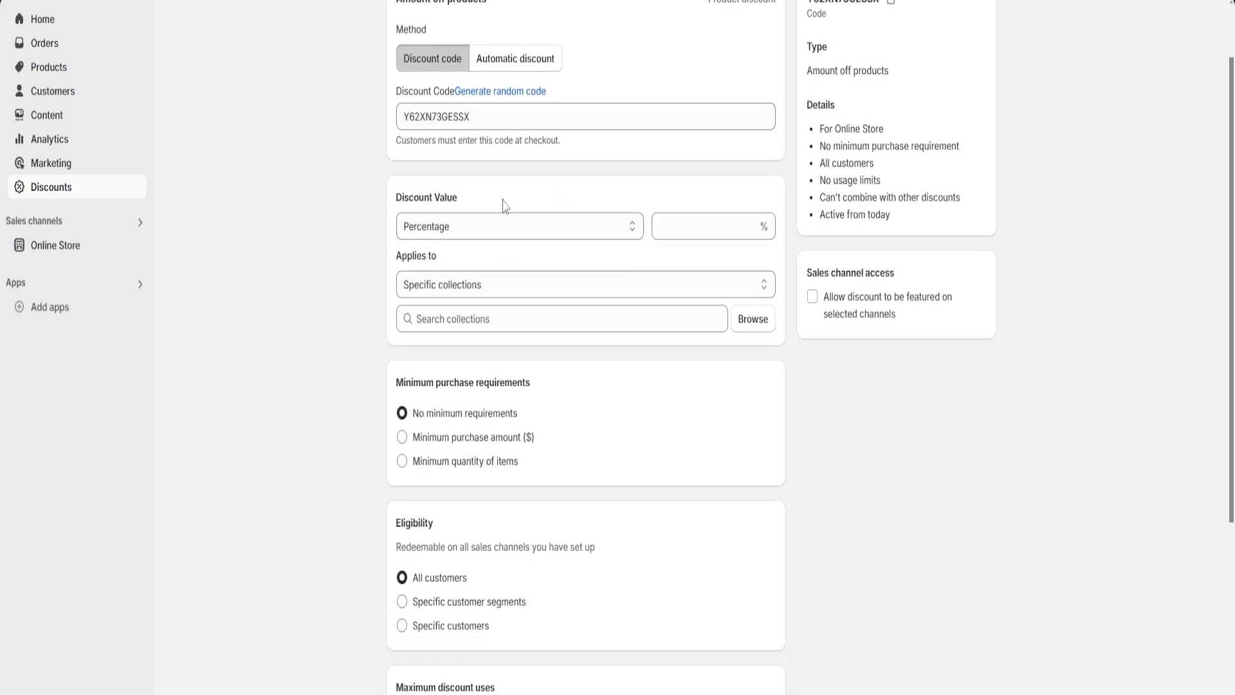
left_click(497, 234)
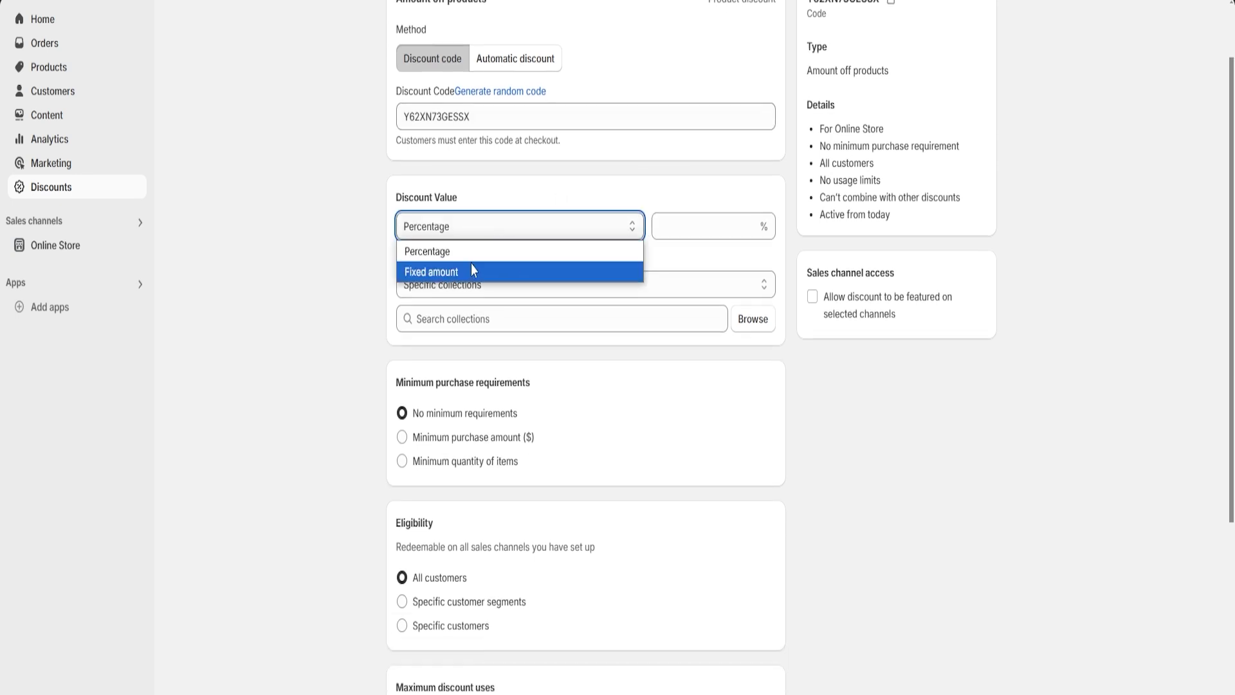
left_click(465, 254)
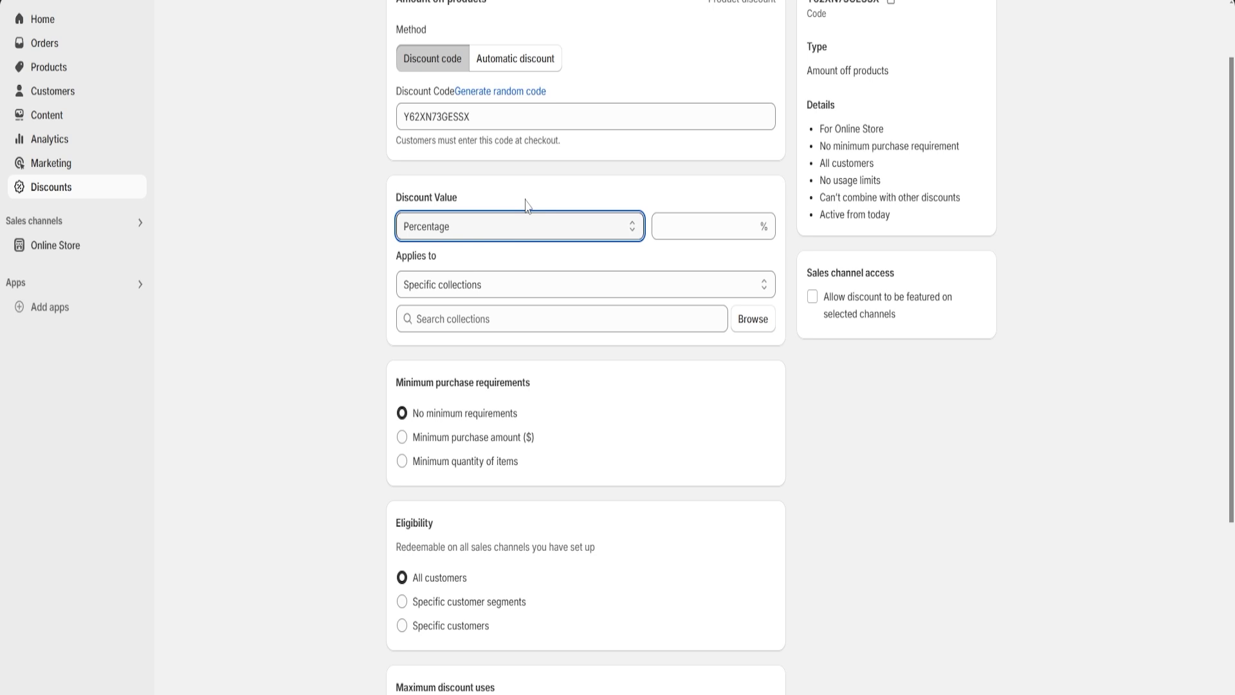
left_click(690, 224)
type("10")
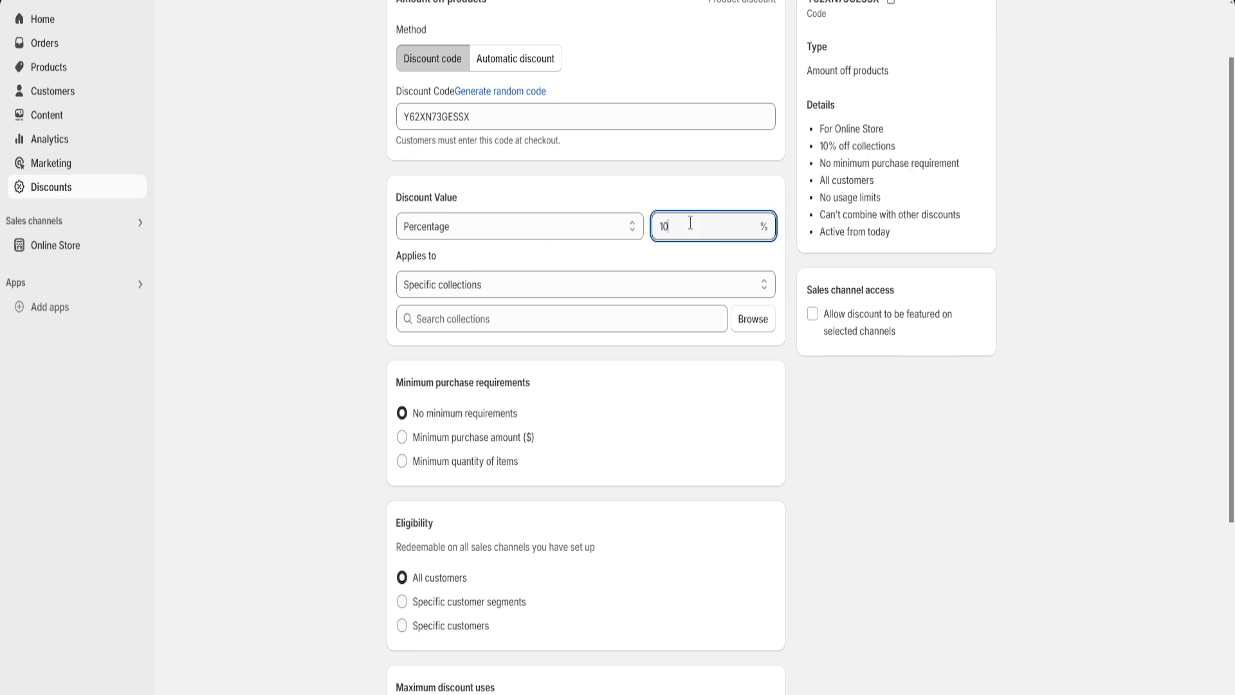
left_click(701, 199)
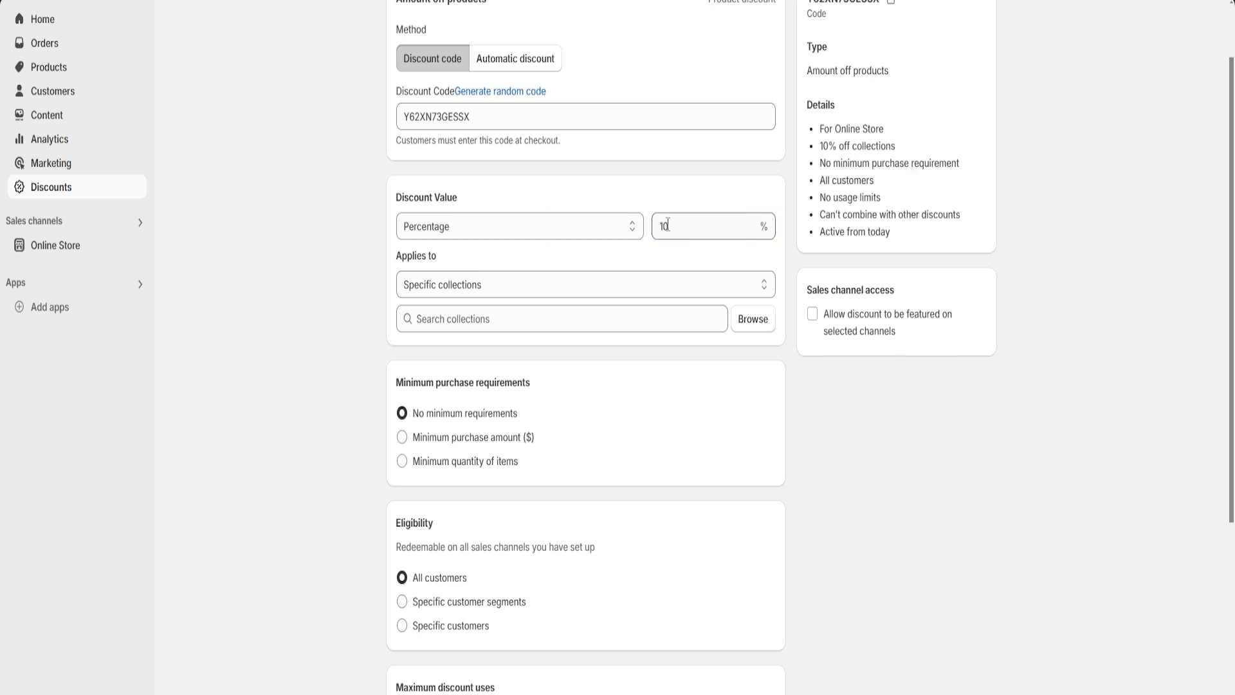
Add the Home page collection as the specific collection the 10% discount applies to.
scroll(667, 185, "down", 2)
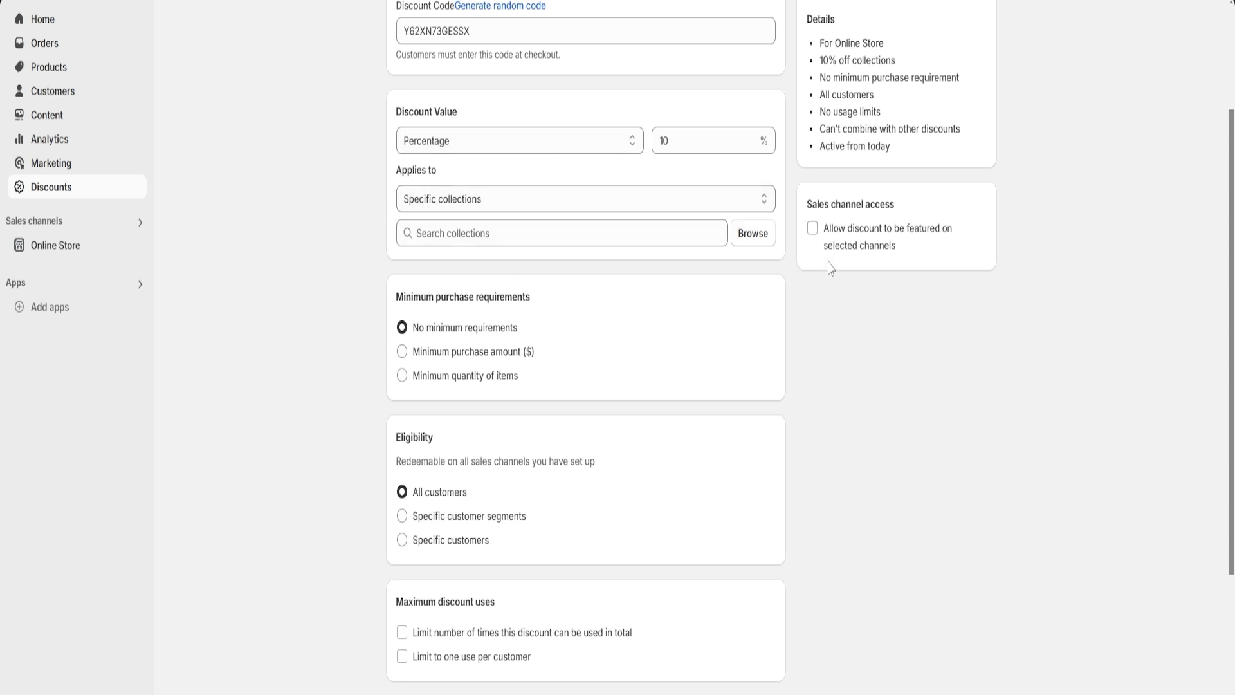
left_click(758, 241)
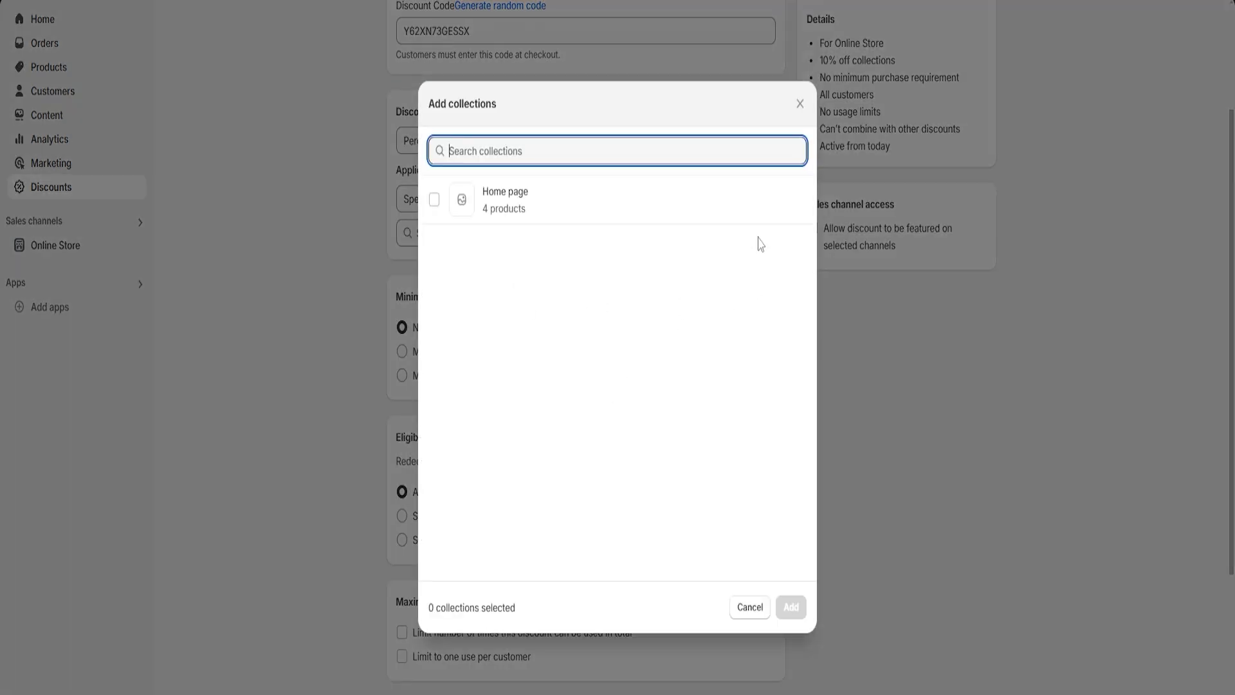
left_click(434, 200)
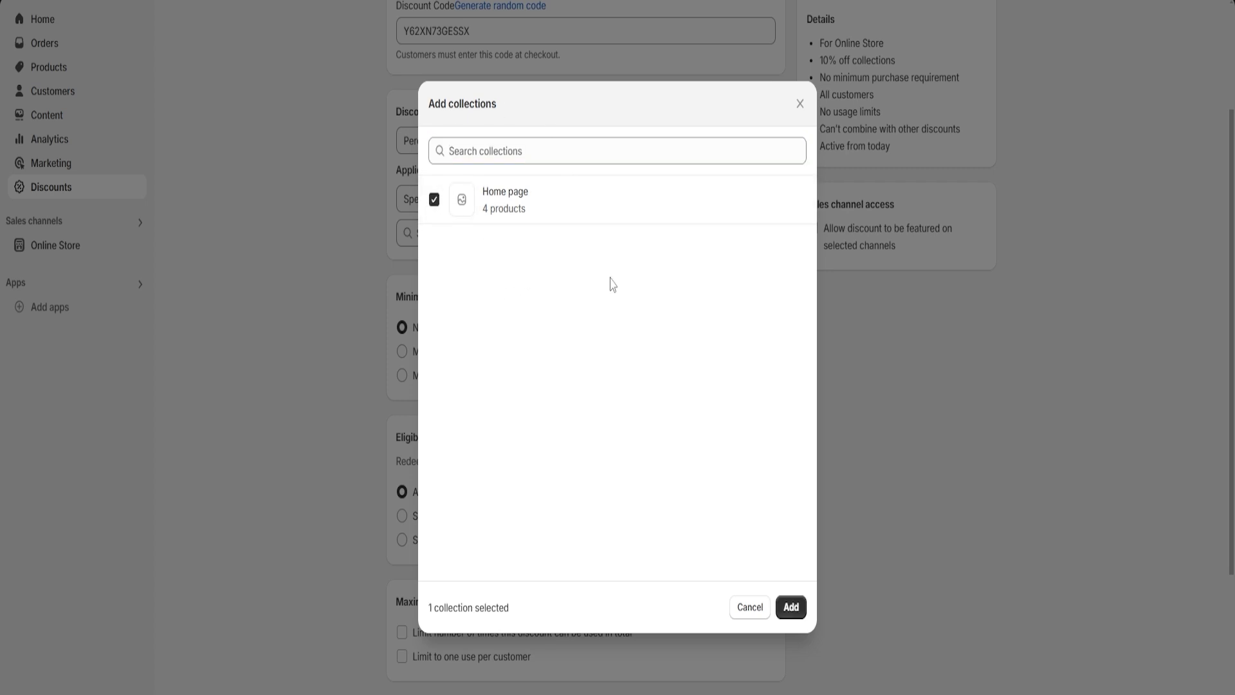
left_click(795, 607)
Review the discount's minimum purchase requirements, eligibility, maximum uses and combinations settings.
scroll(727, 337, "down", 2)
scroll(727, 338, "down", 1)
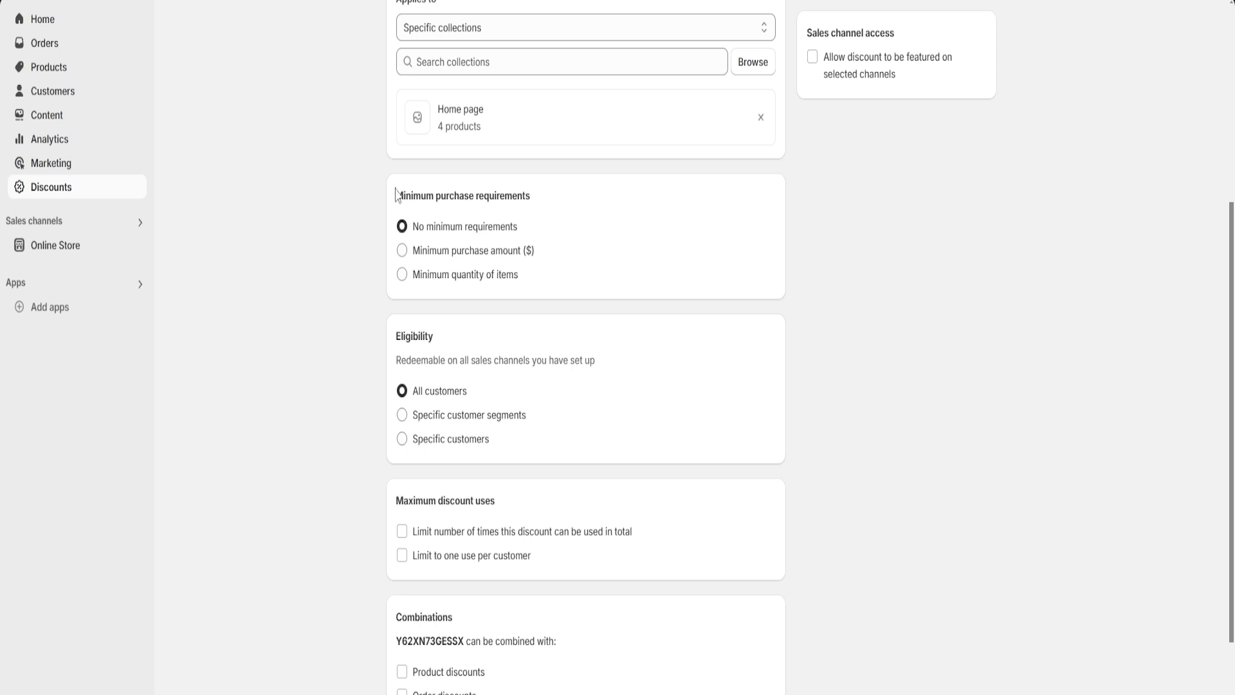
left_click_drag(396, 193, 529, 193)
left_click(564, 222)
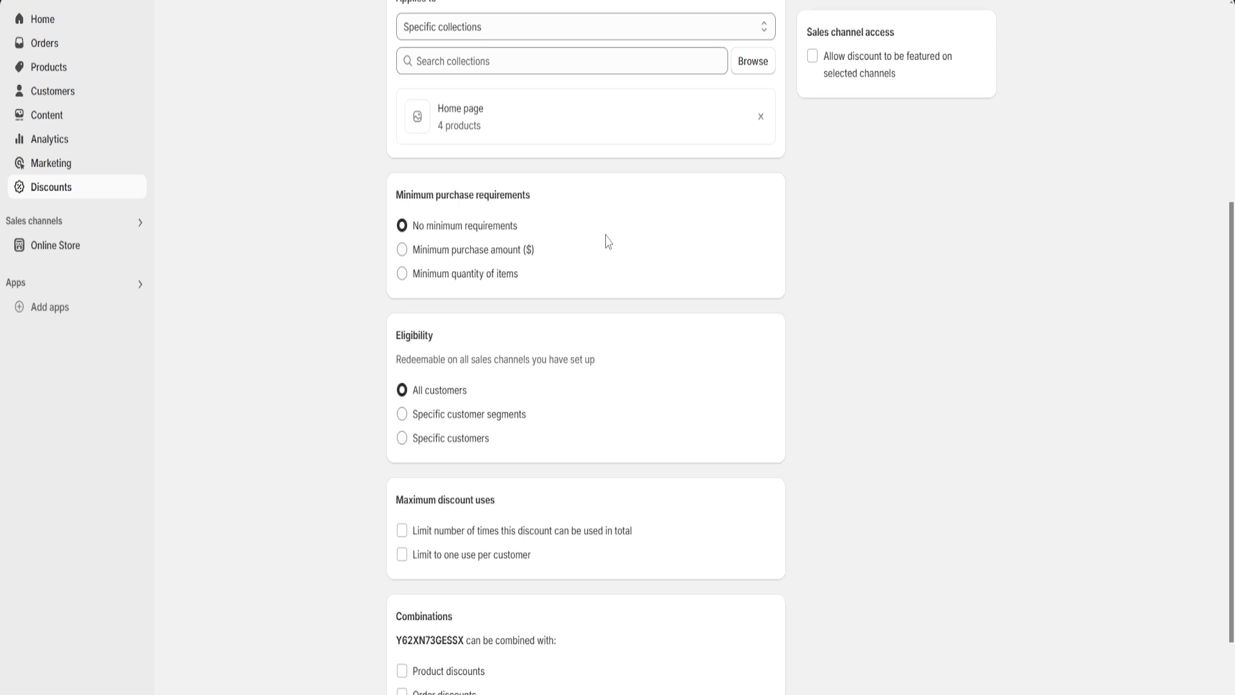
scroll(608, 242, "down", 2)
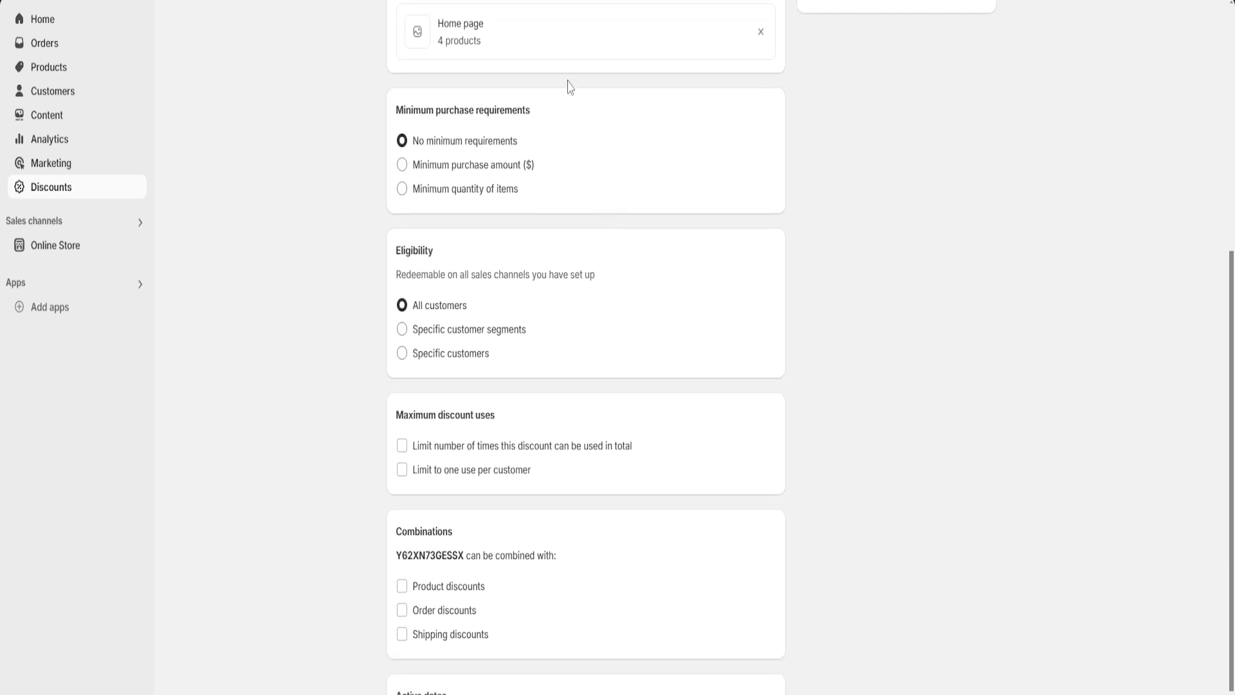
left_click_drag(395, 111, 538, 121)
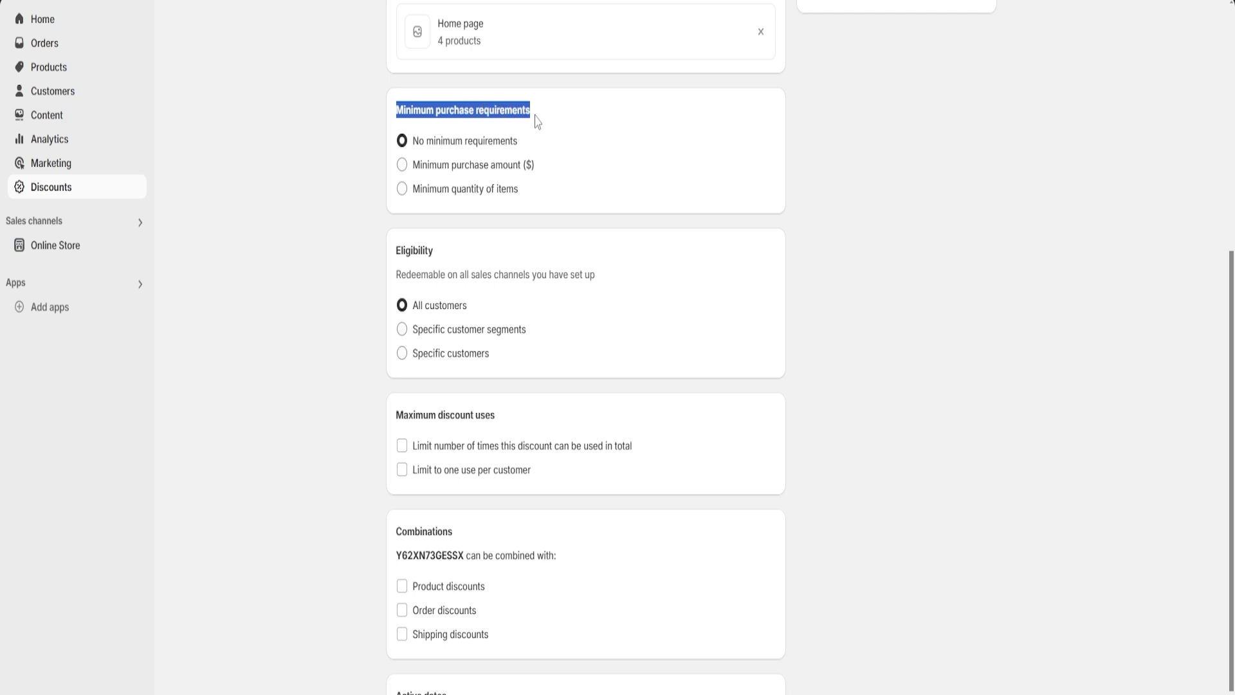
left_click(548, 126)
scroll(566, 141, "down", 2)
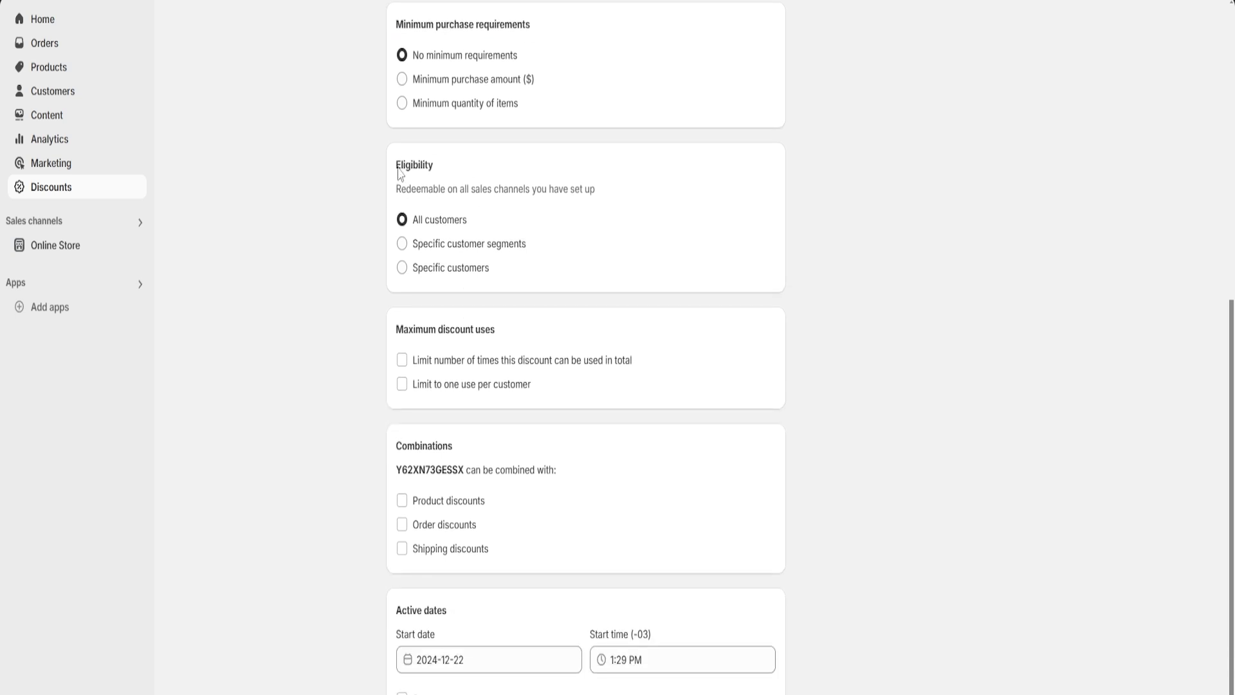
left_click_drag(396, 166, 453, 172)
left_click(496, 173)
scroll(521, 281, "down", 1)
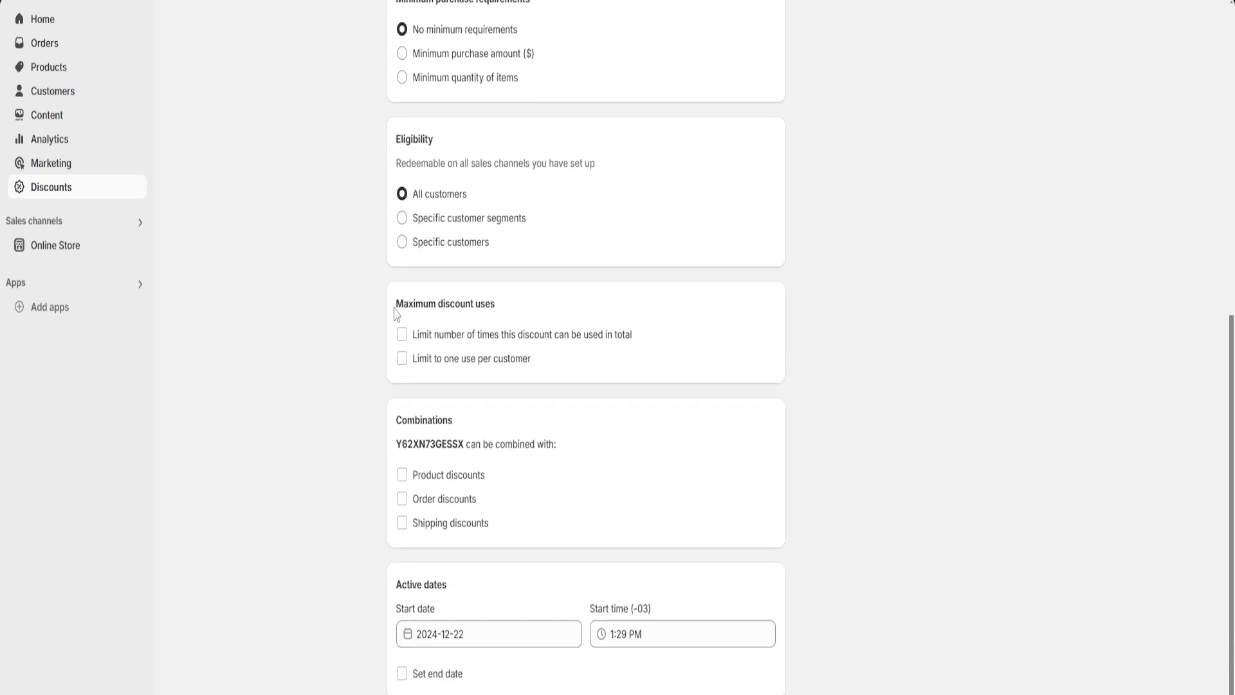
left_click_drag(396, 314, 520, 313)
left_click(525, 313)
left_click_drag(399, 429, 494, 427)
left_click(588, 671)
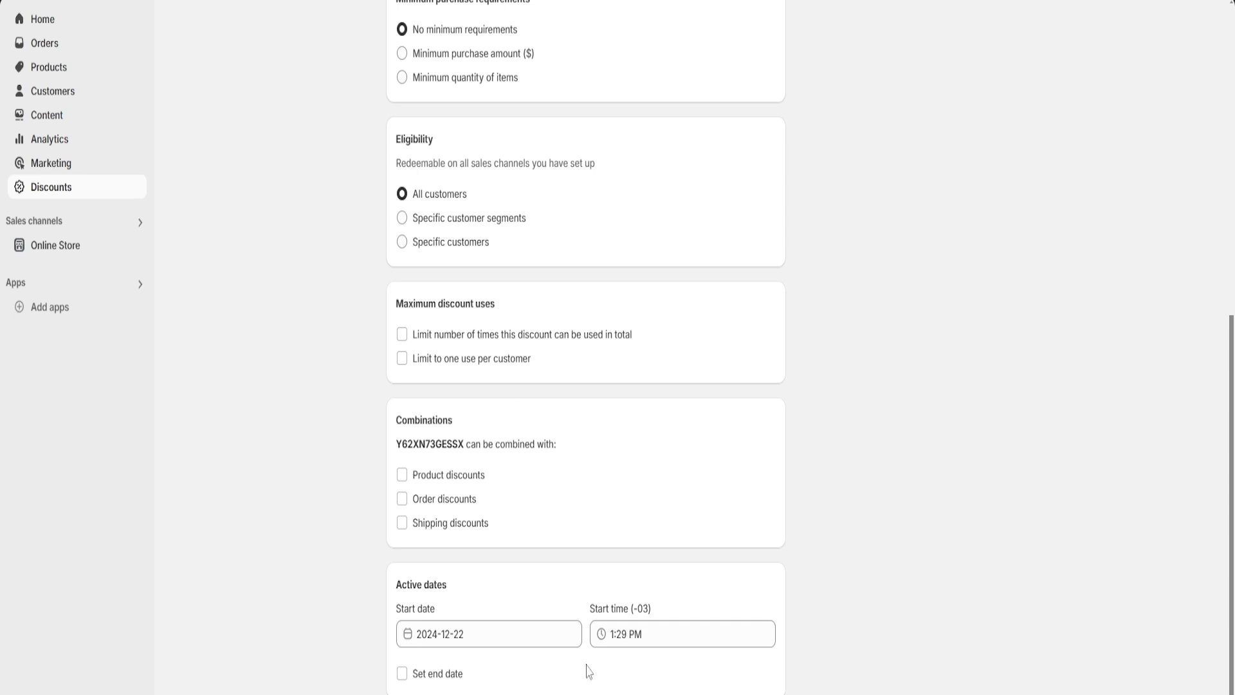
Give the discount an end date of December 29, 2024 and save it, returning to the Discounts list.
left_click(401, 673)
scroll(551, 563, "down", 1)
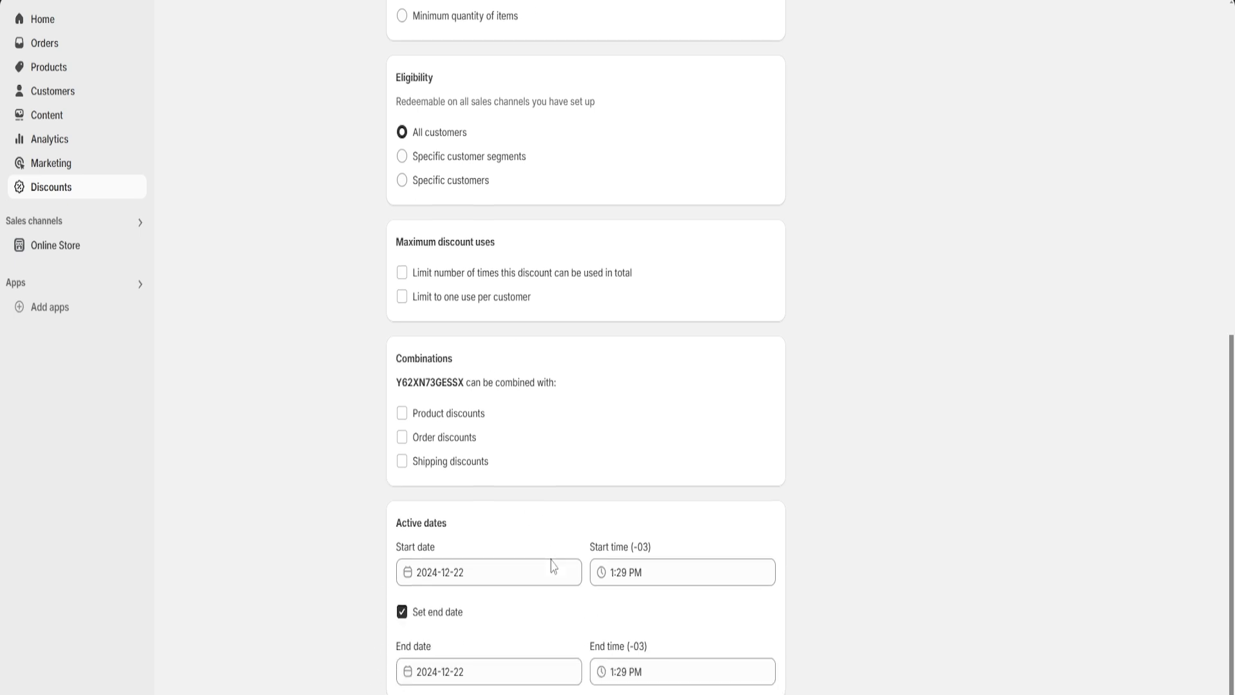
left_click(484, 669)
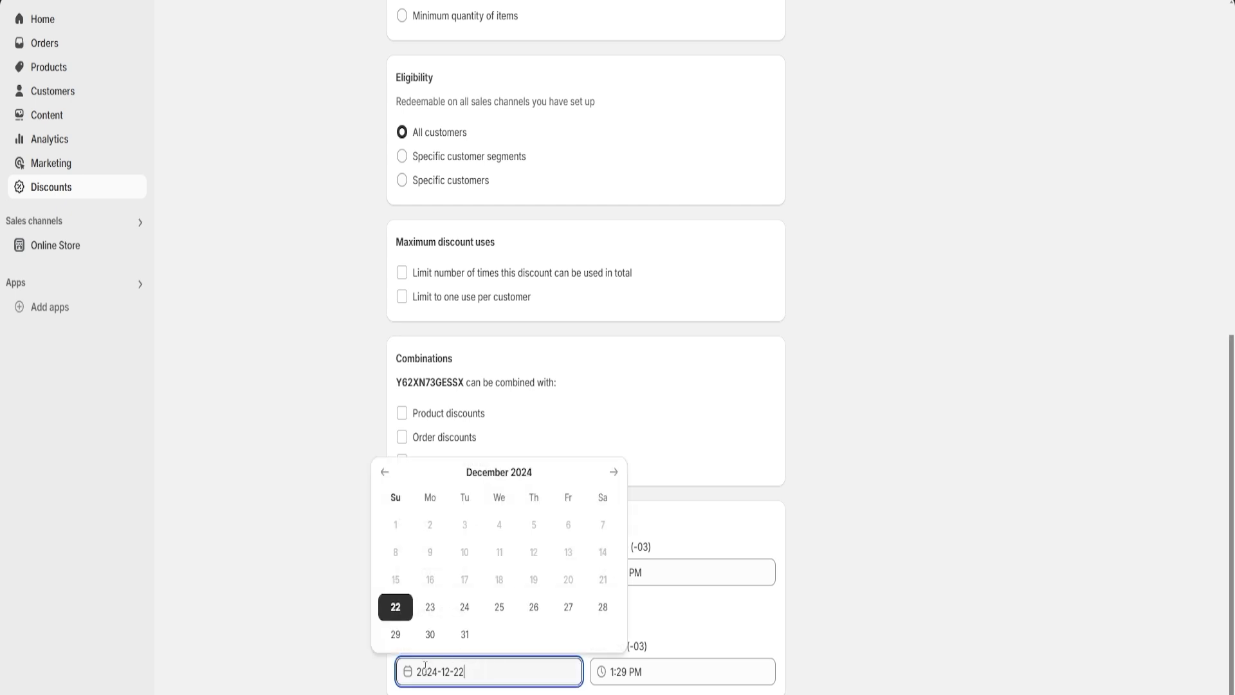
left_click(396, 635)
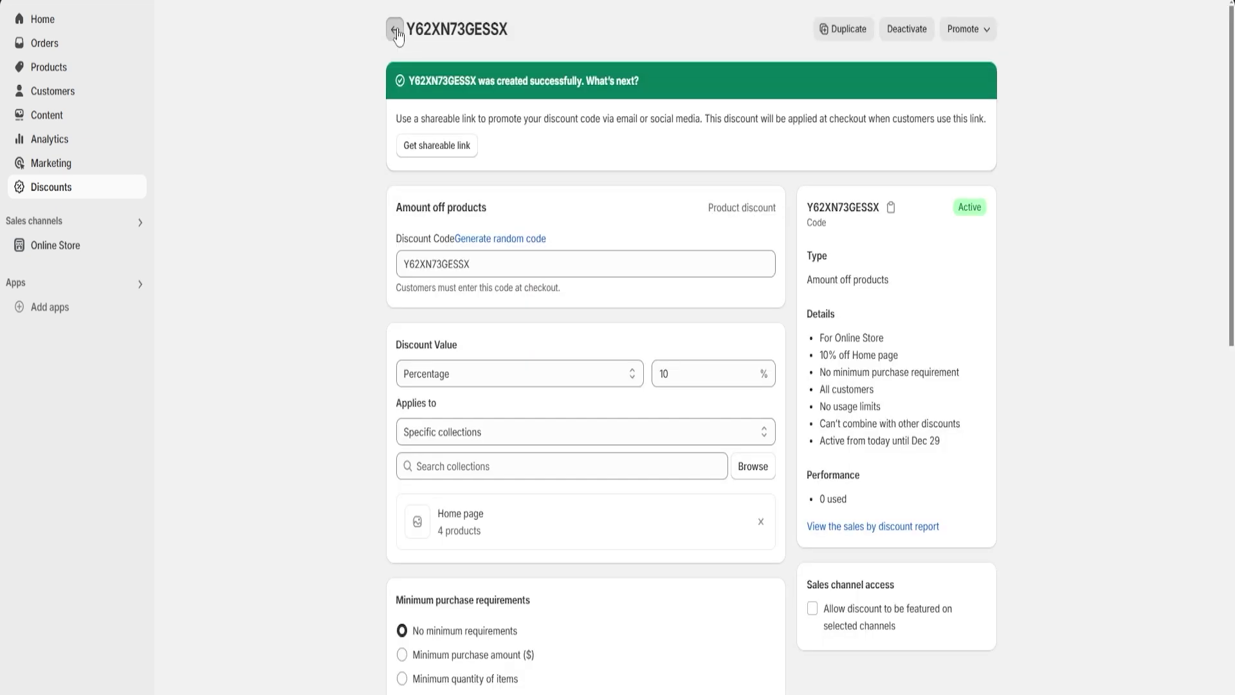
left_click(394, 25)
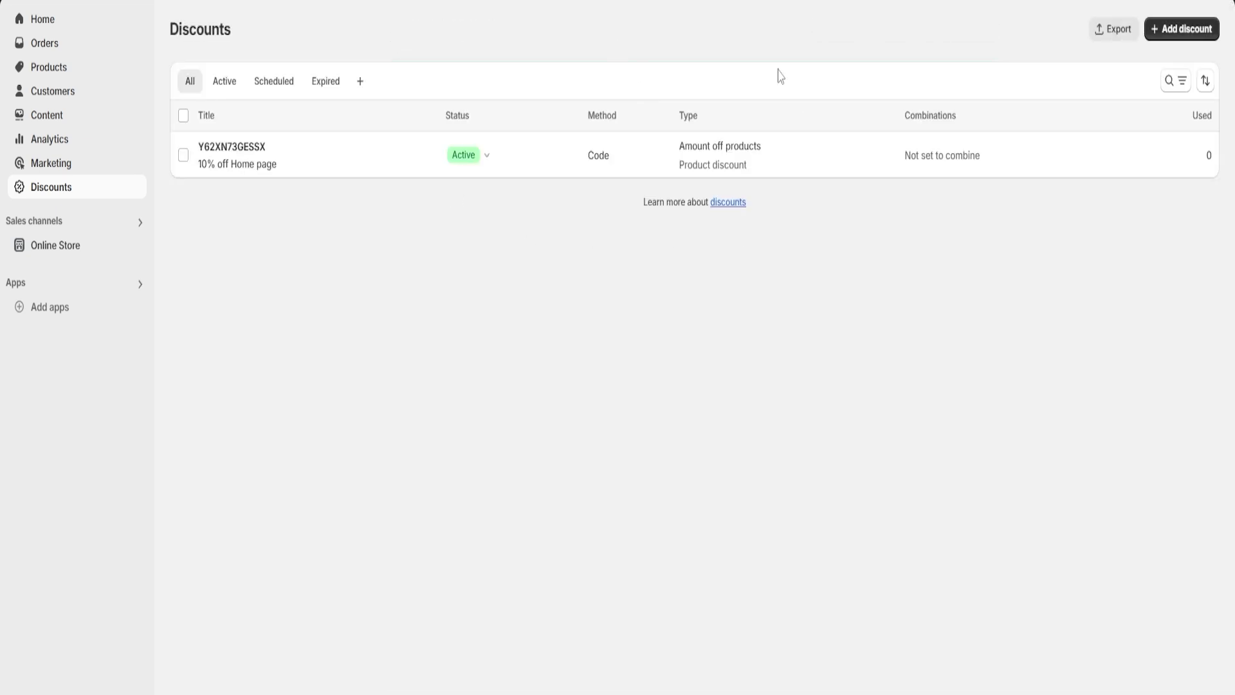